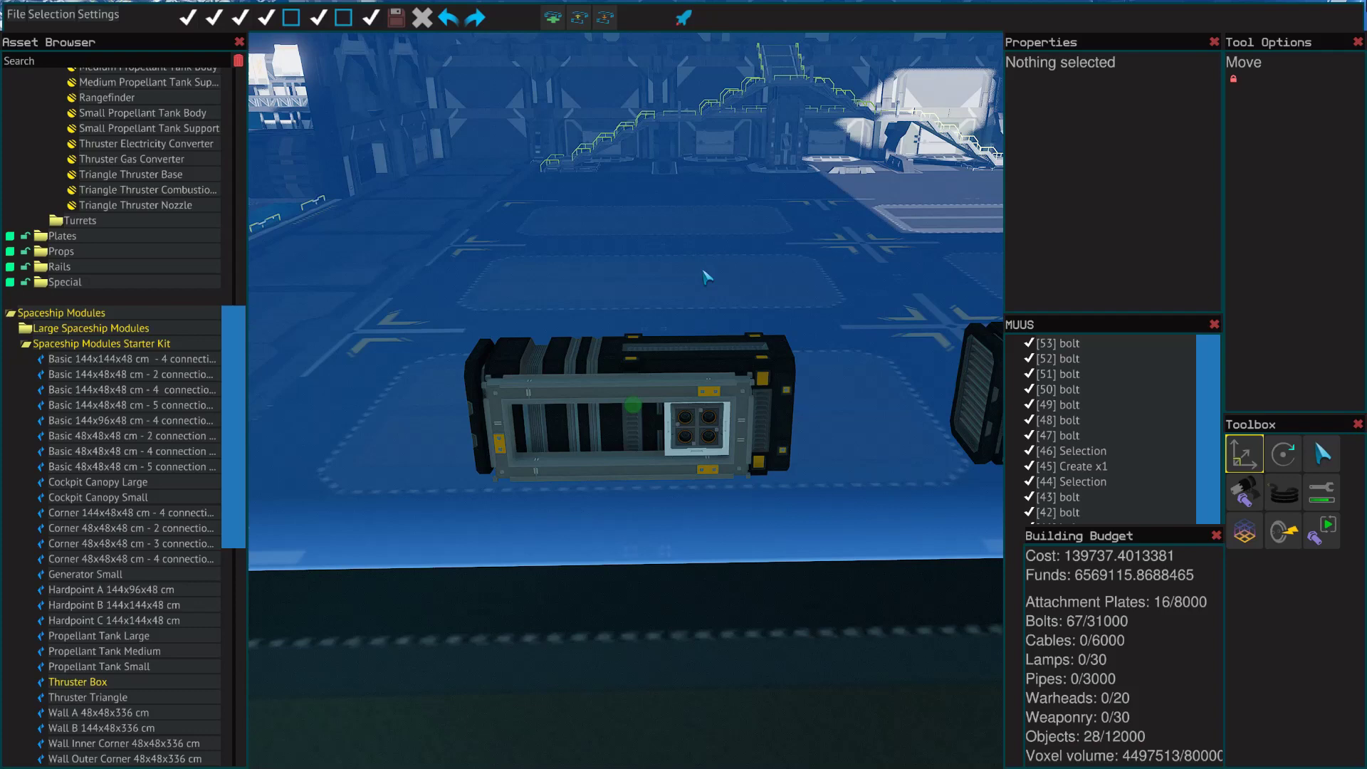
- Activate the Durability tool and survey the two thruster modules standing side by side
left_click_drag(705, 277, 837, 640)
left_click(837, 536)
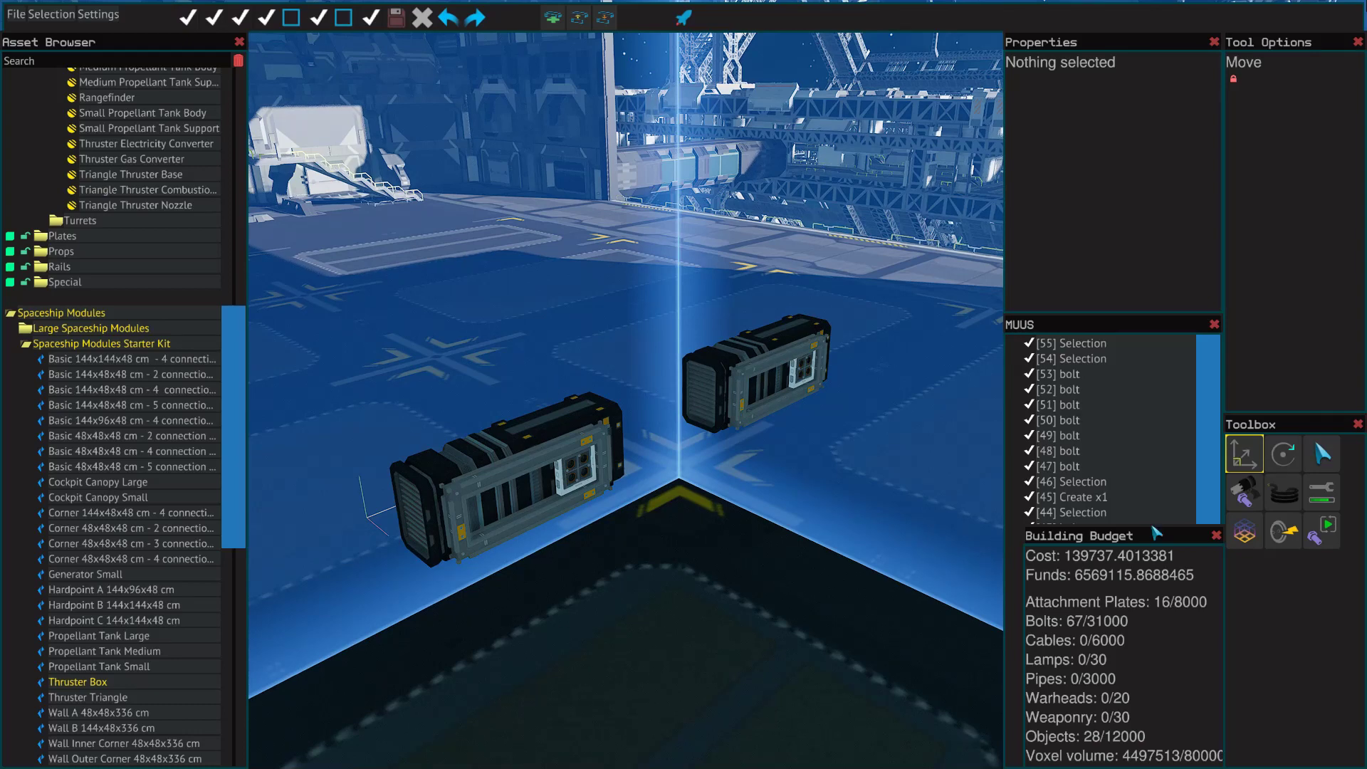
left_click(1329, 497)
key("d")
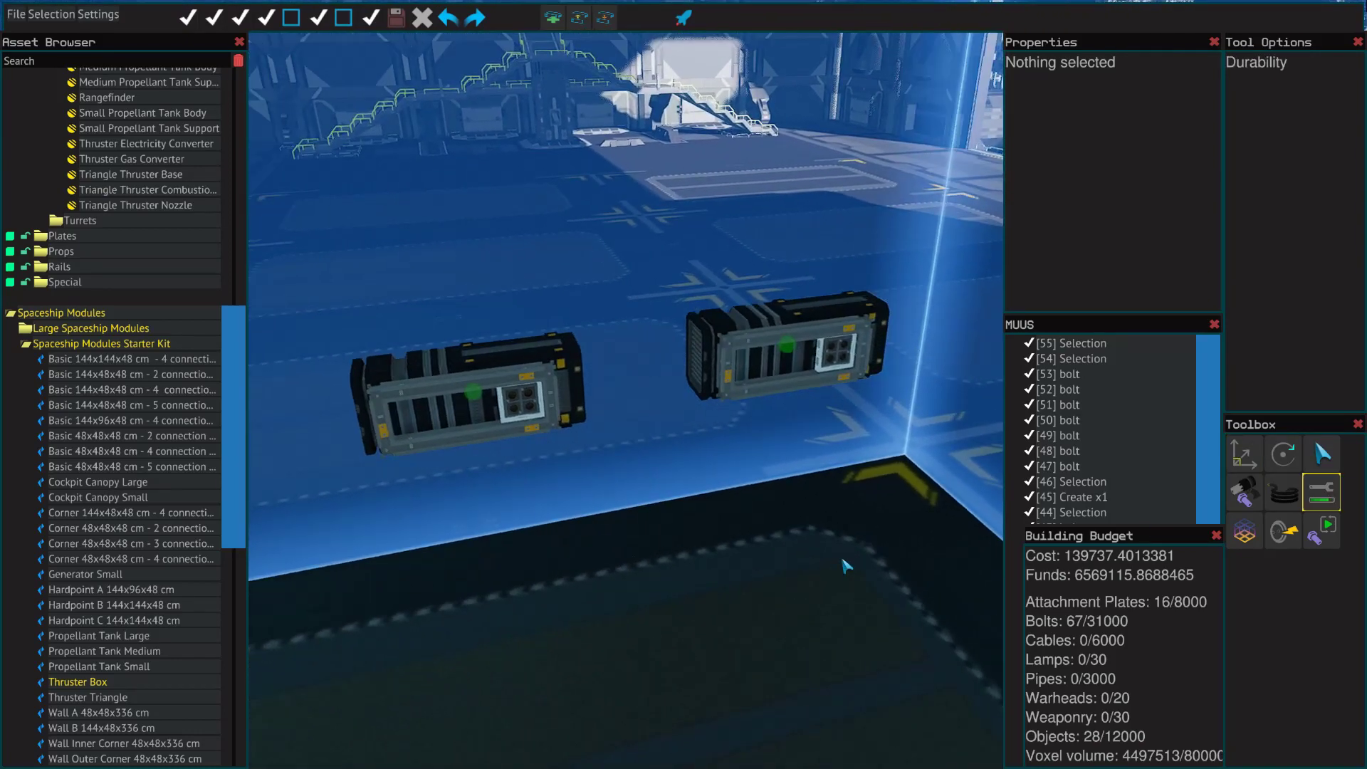
left_click_drag(815, 541, 788, 539)
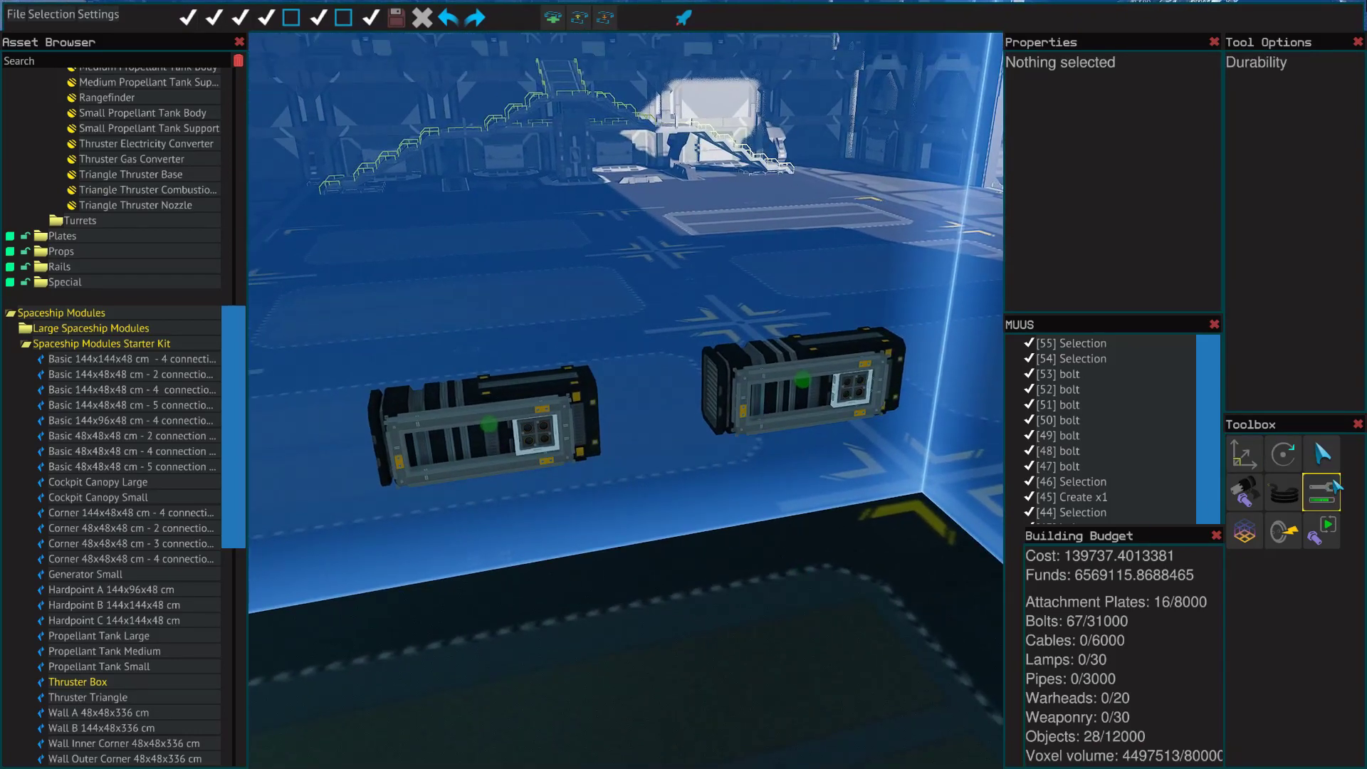
key("w")
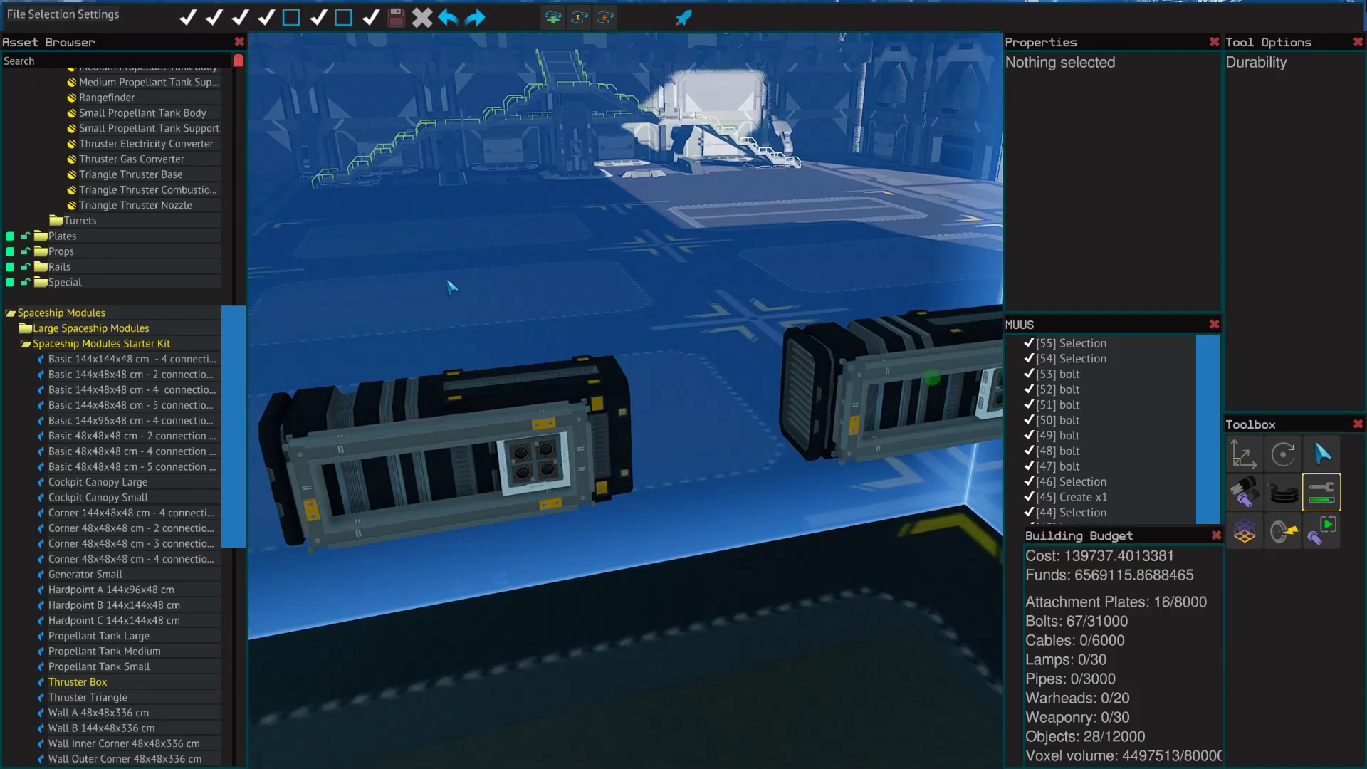
key("s")
left_click_drag(452, 284, 456, 276)
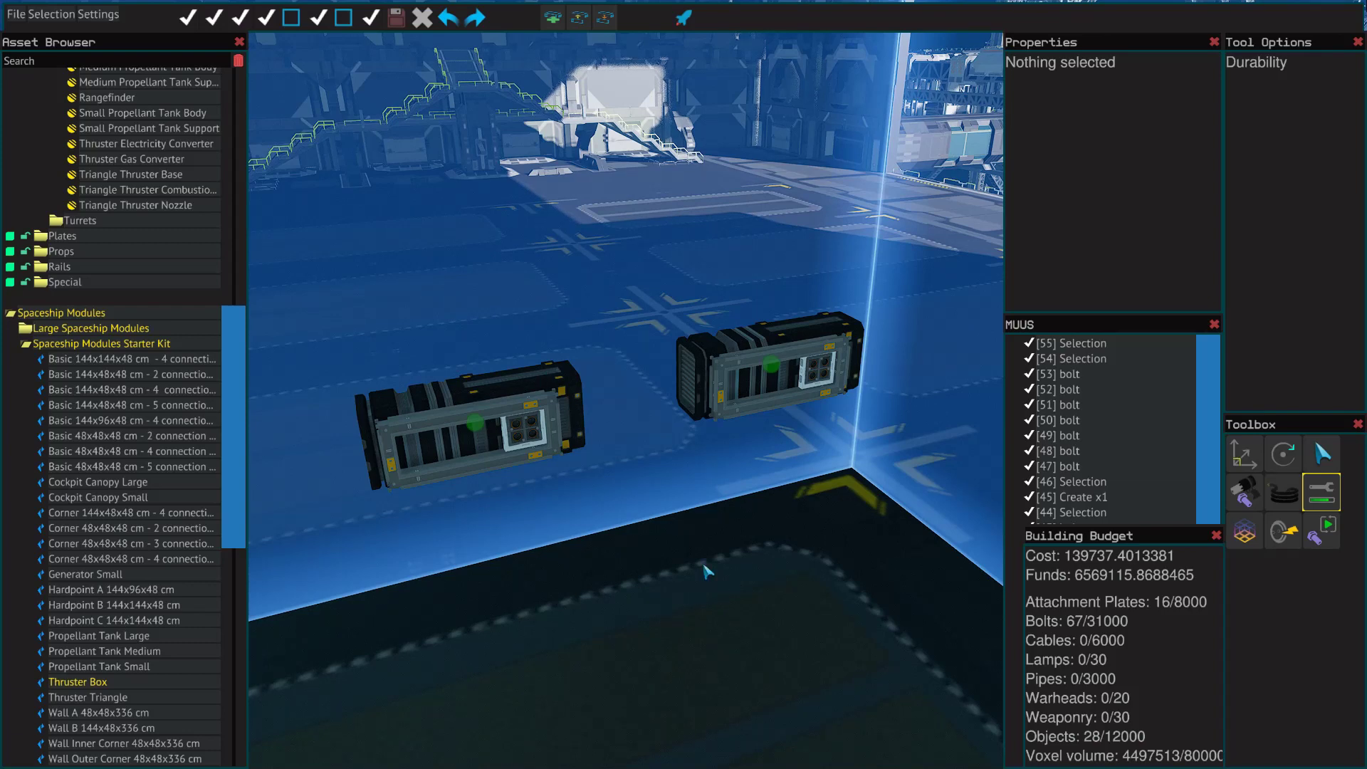
- Run the durability check on the right-hand thruster module and examine its structure nodes
key("d")
key("w")
left_click_drag(793, 247, 819, 361)
key("w")
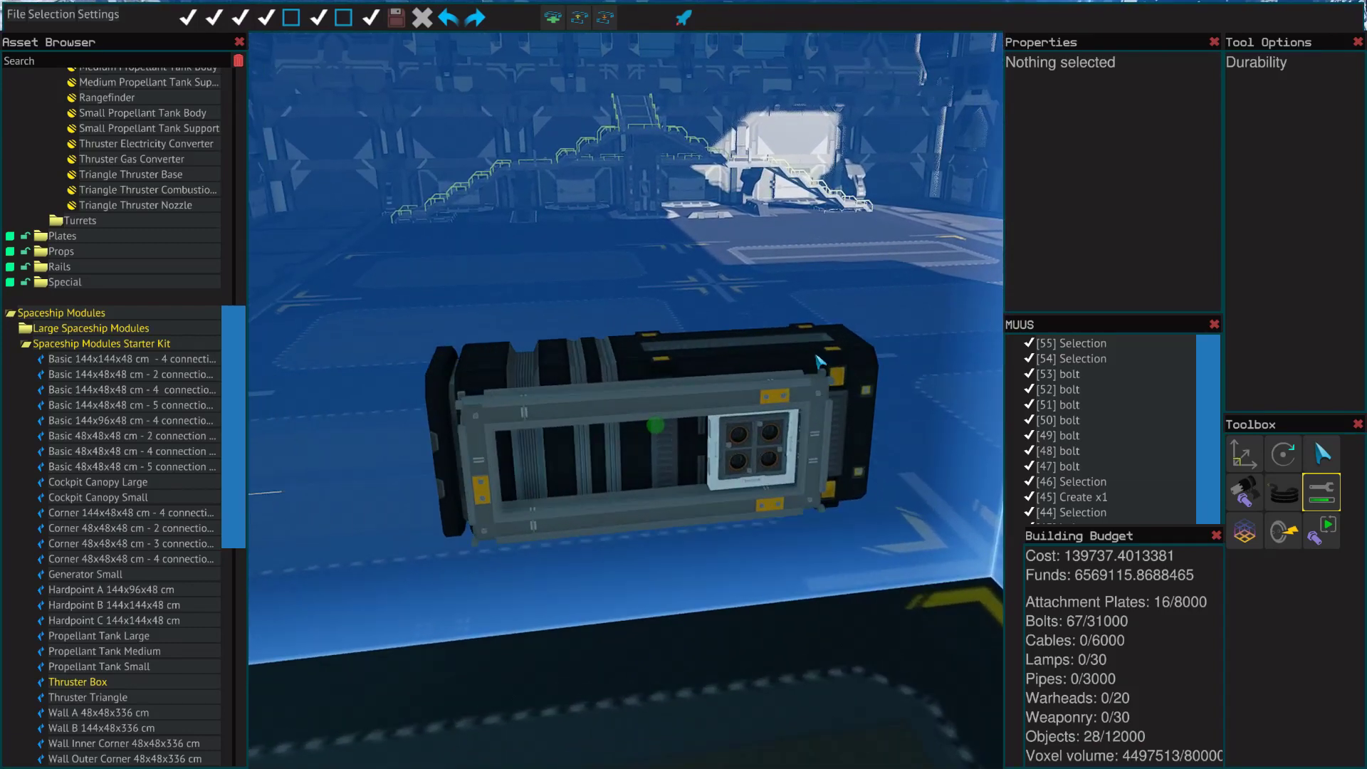
left_click(591, 483)
key("s")
scroll(694, 553, "up", 4)
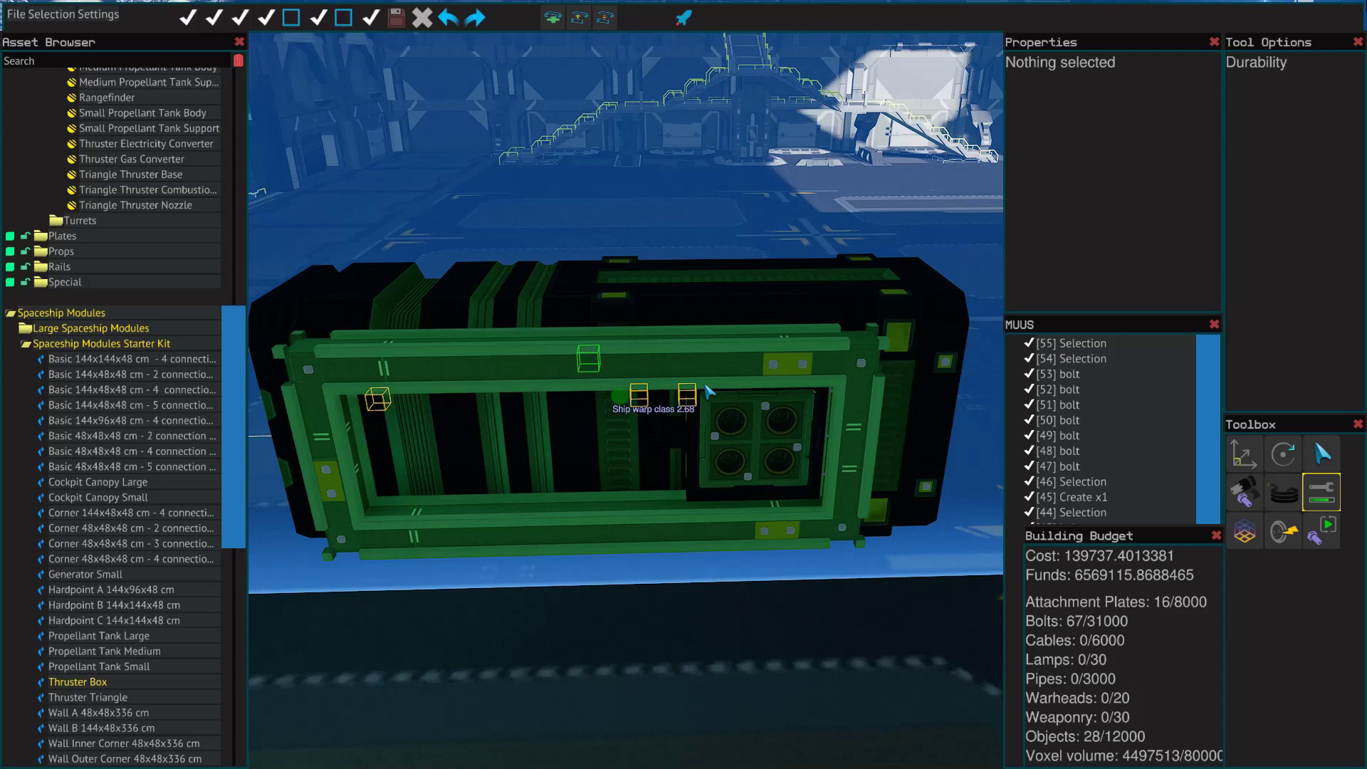
scroll(757, 593, "down", 2)
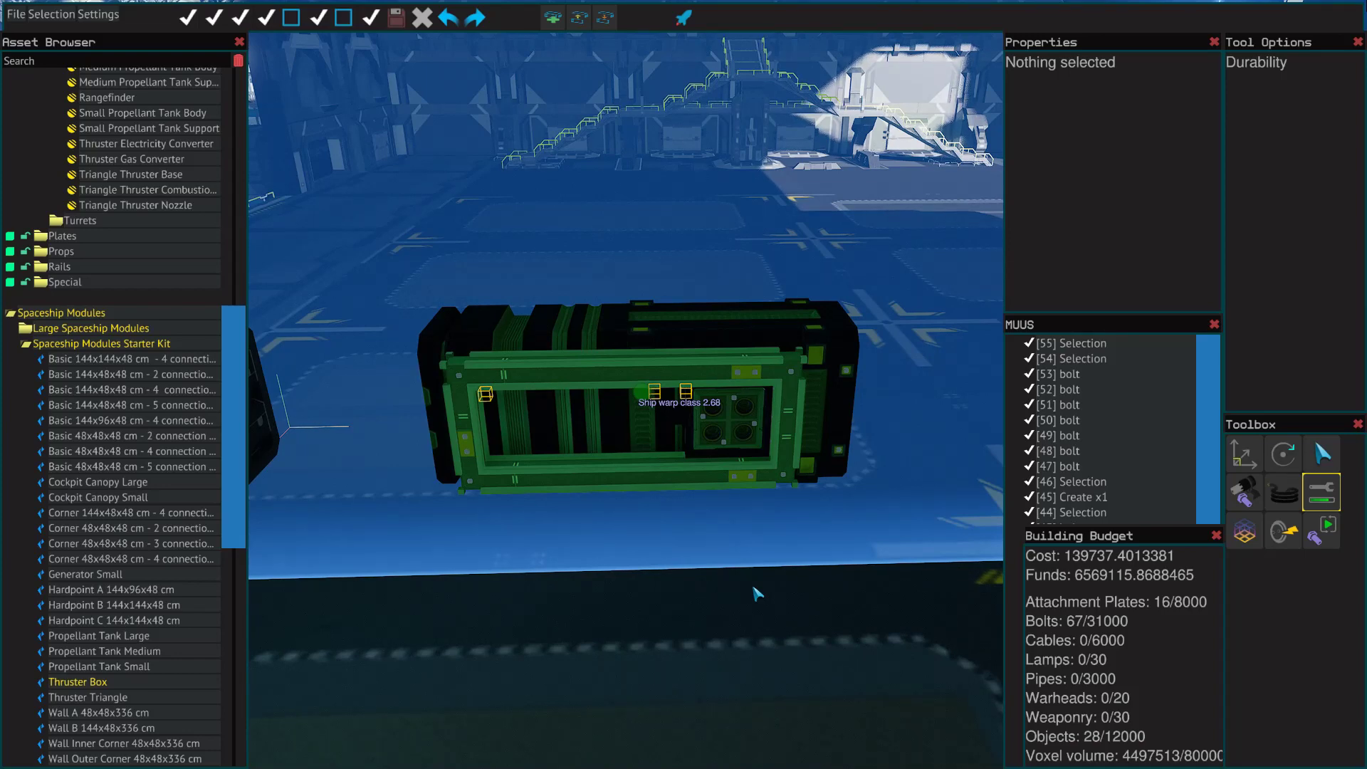
left_click_drag(742, 608, 742, 608)
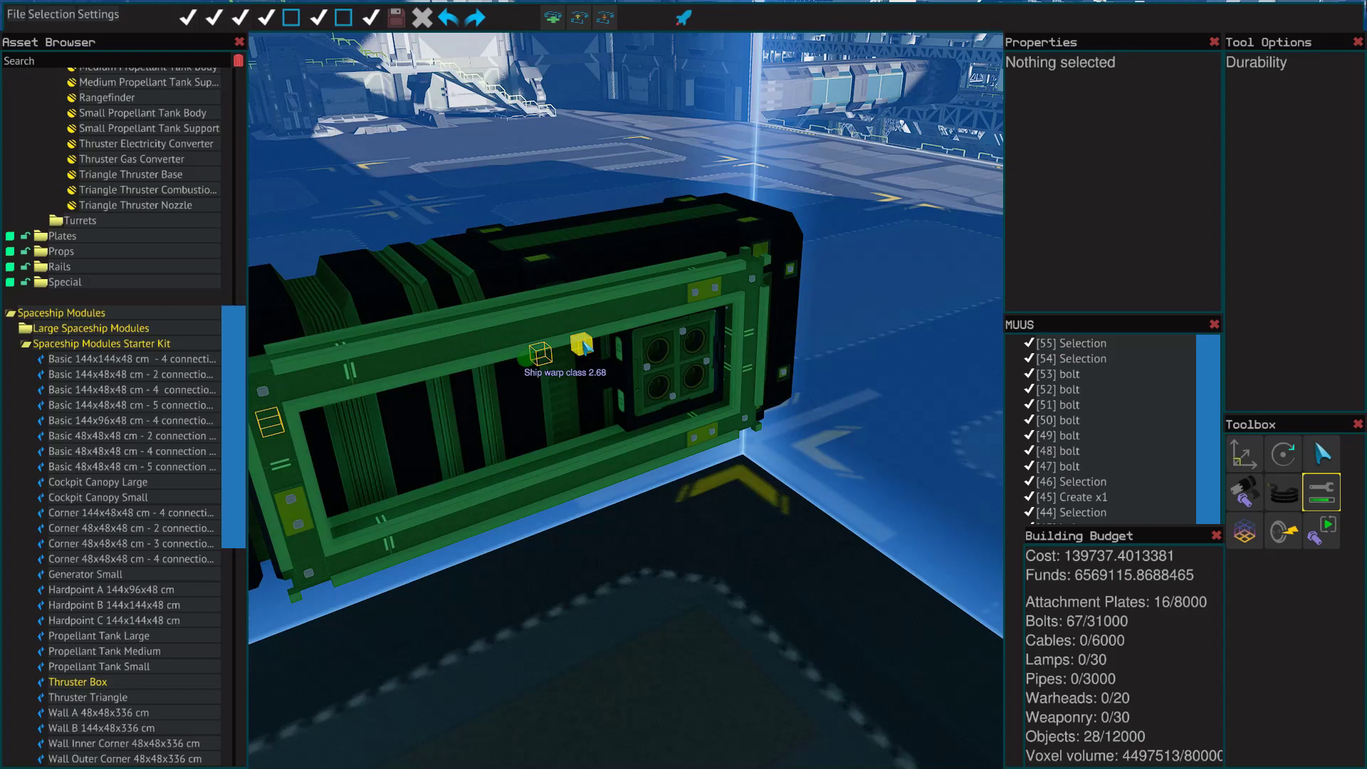
mouse_move(583, 343)
scroll(543, 354, "down", 3)
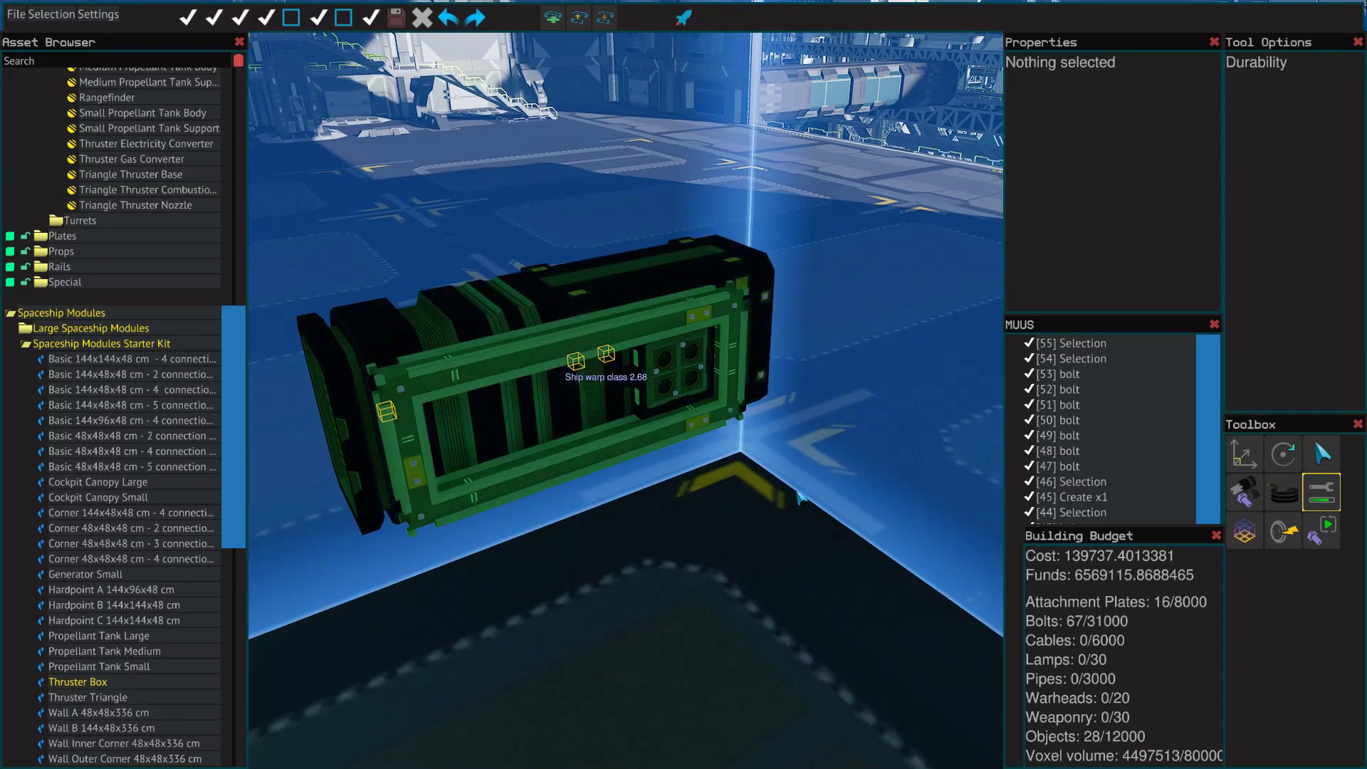
- Run the durability check on the left-hand thruster module and examine its frame and thruster nodes
left_click_drag(801, 497, 801, 497)
key("a")
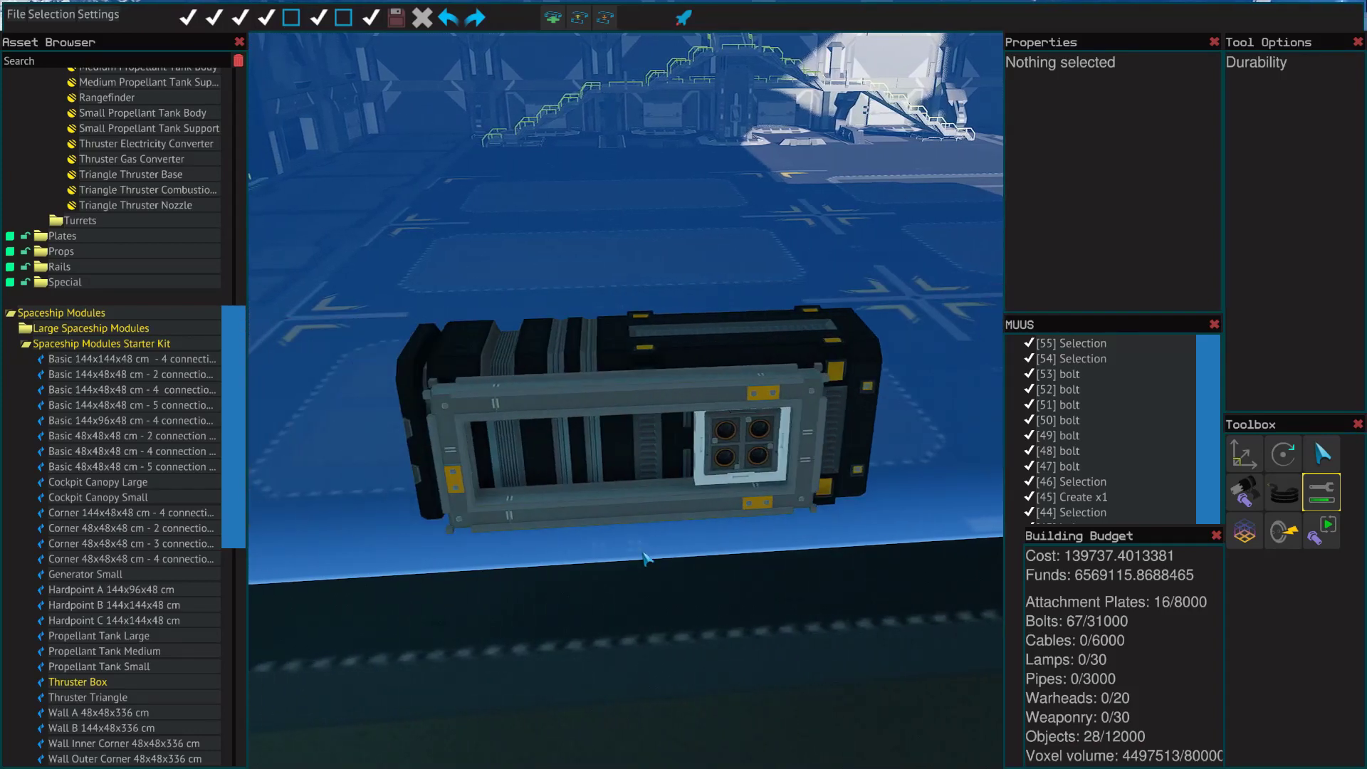
left_click(591, 375)
scroll(641, 624, "up", 4)
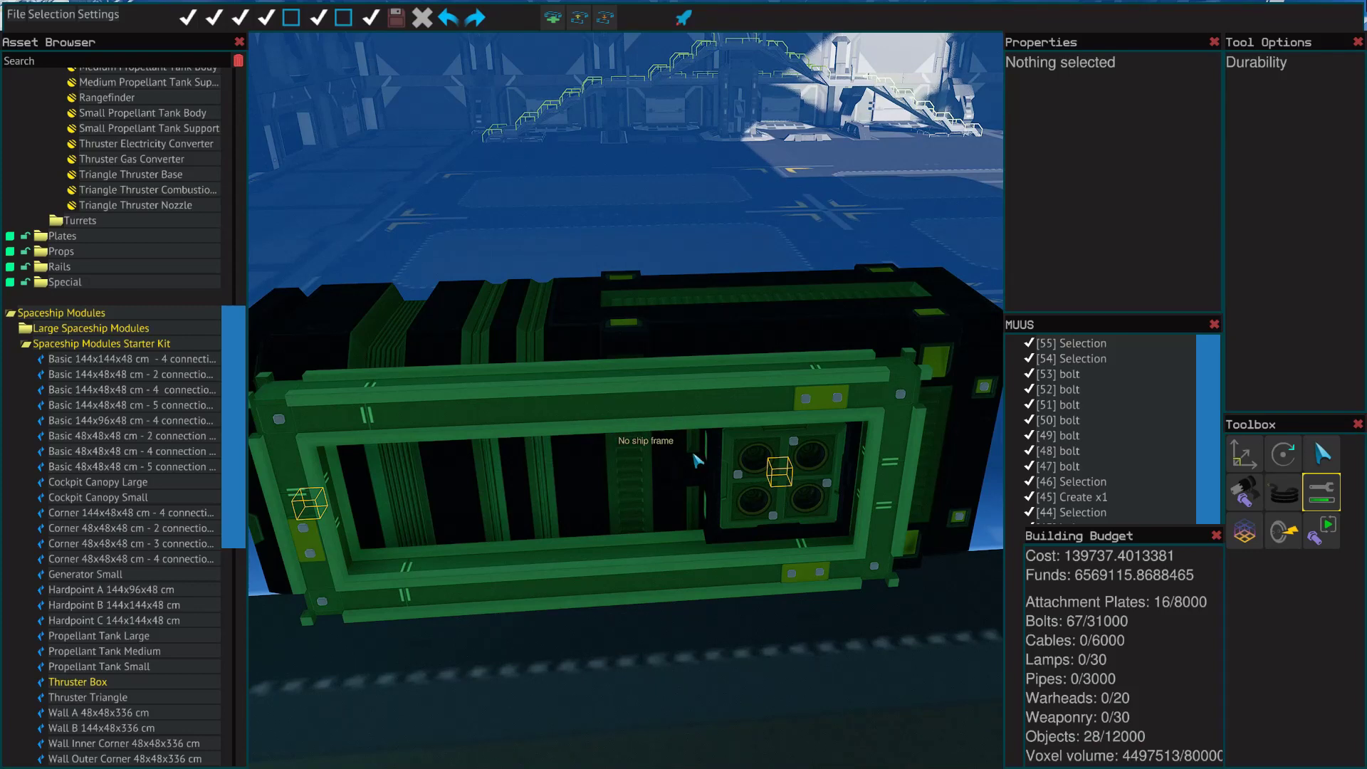
scroll(598, 498, "down", 5)
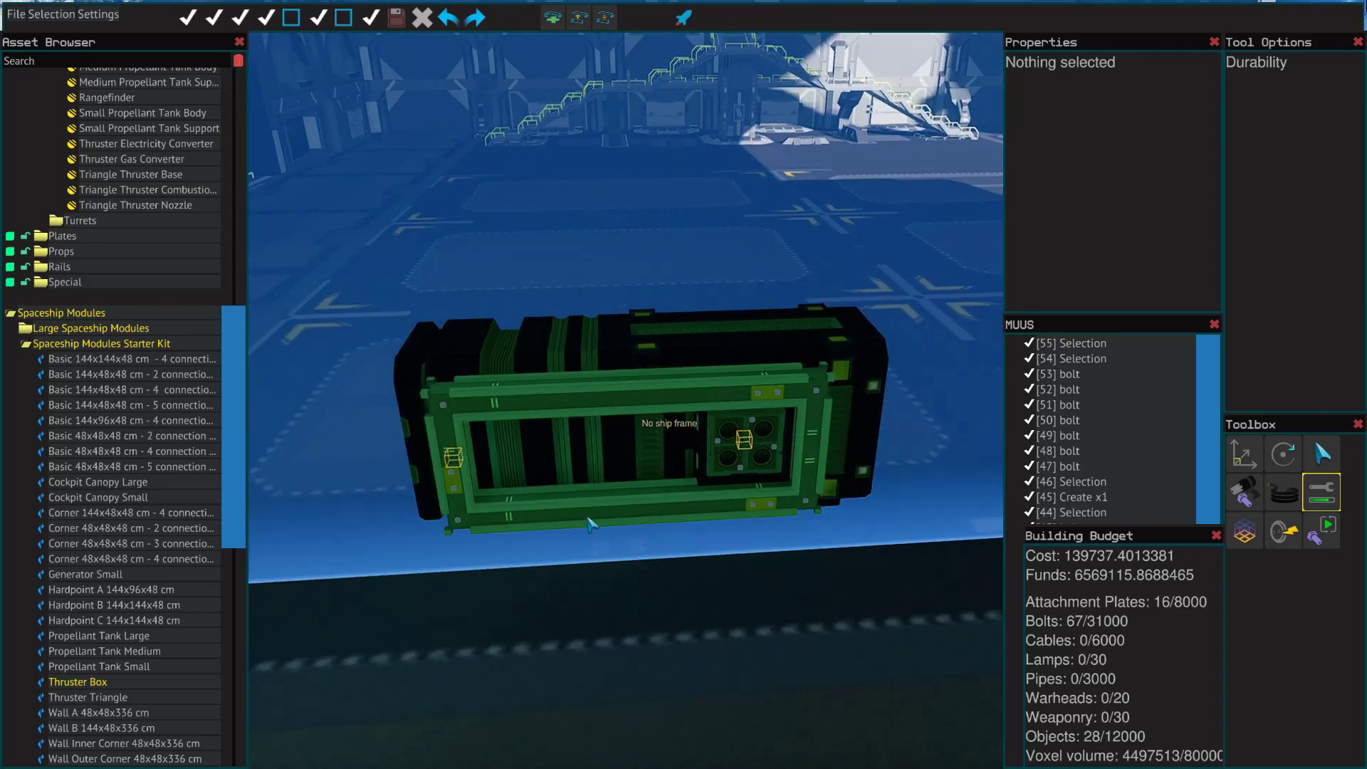
key("a")
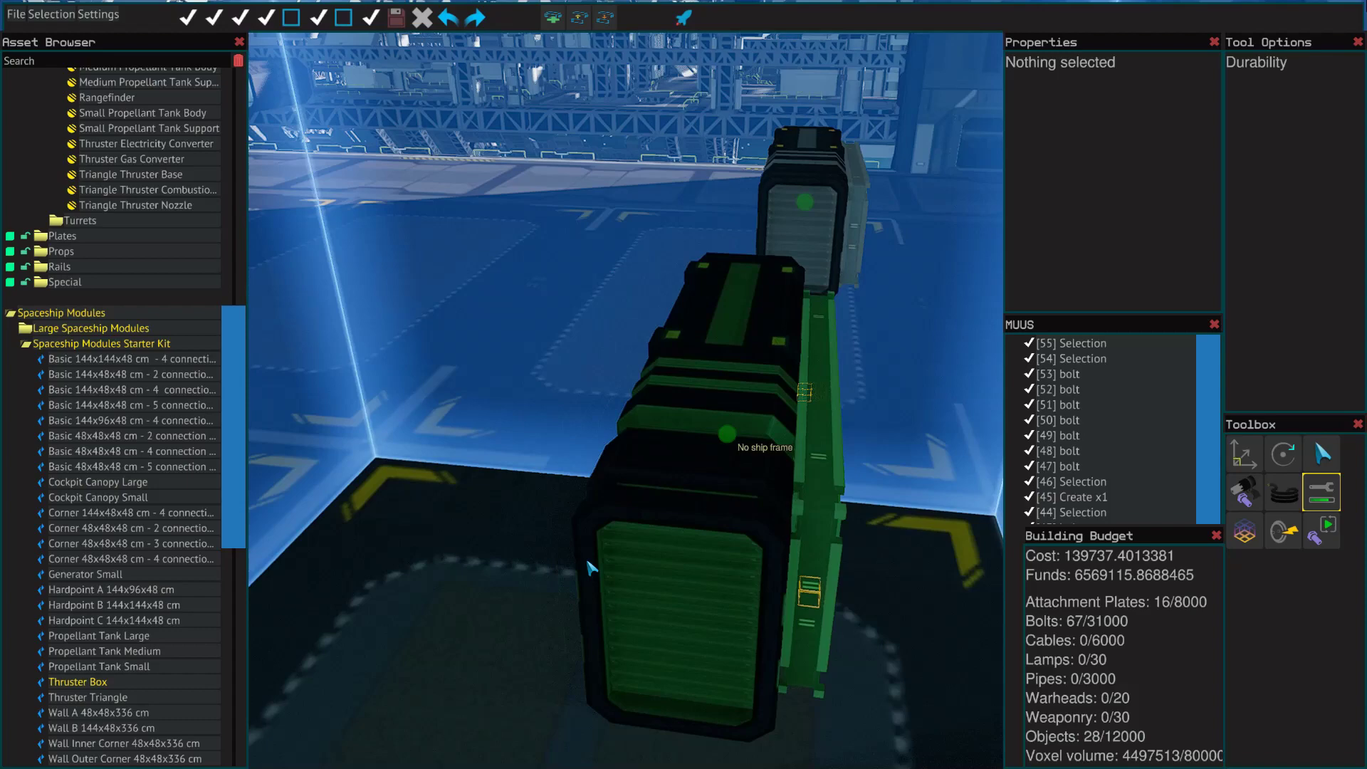
key("d")
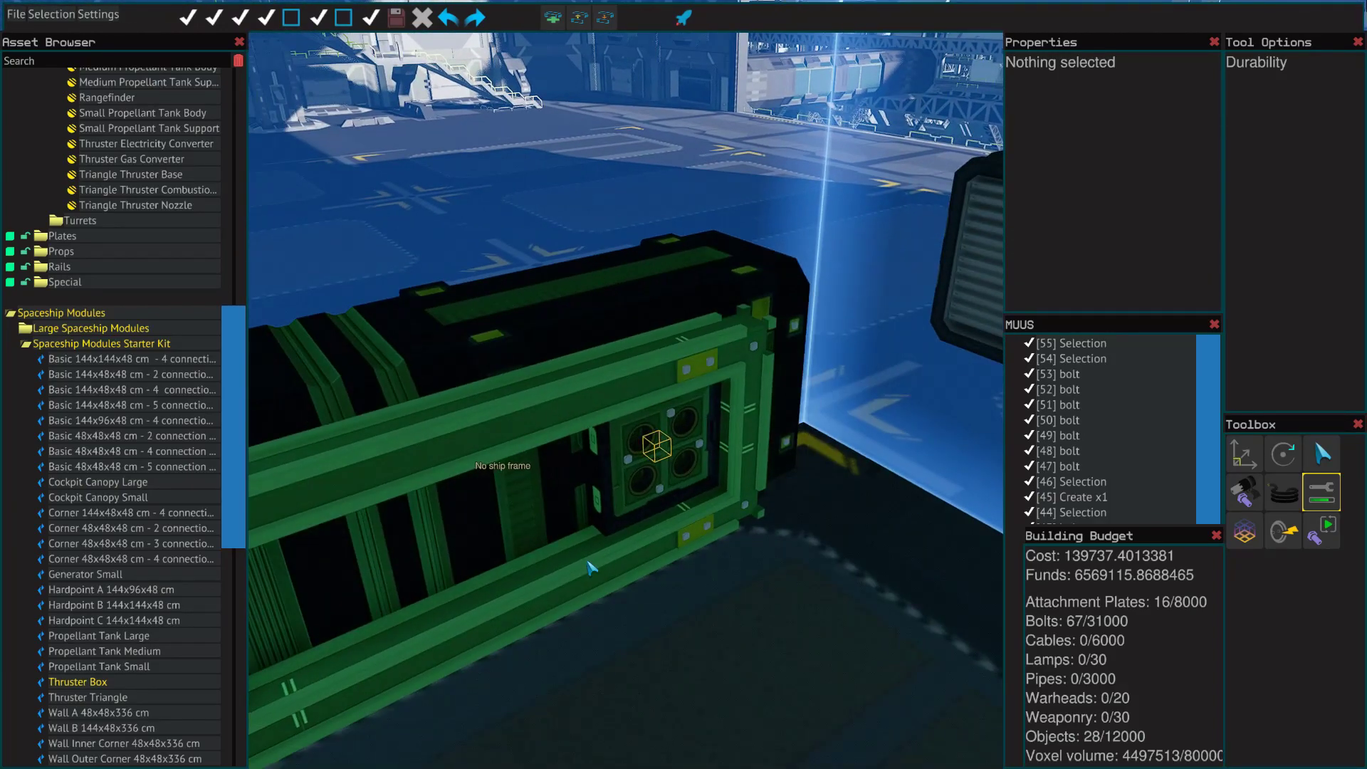
key("w")
key("s")
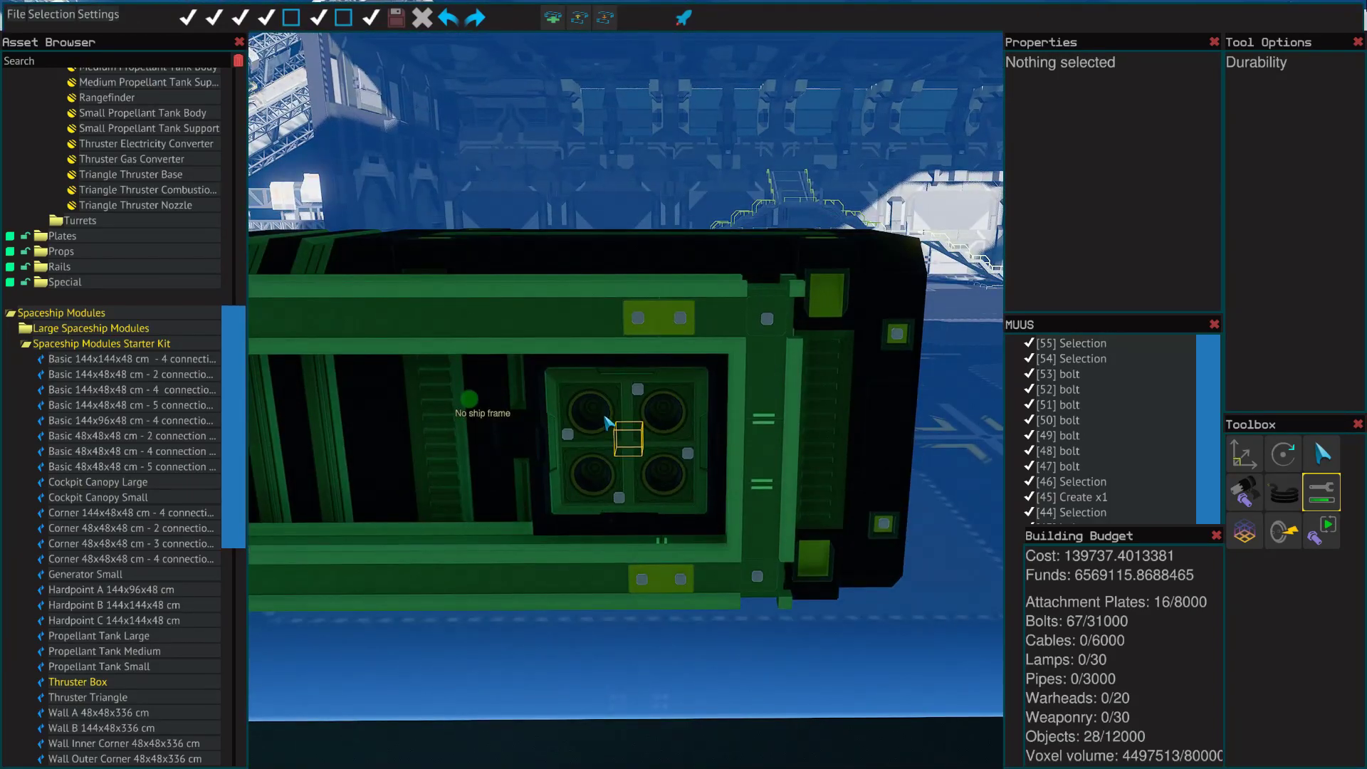
key("s")
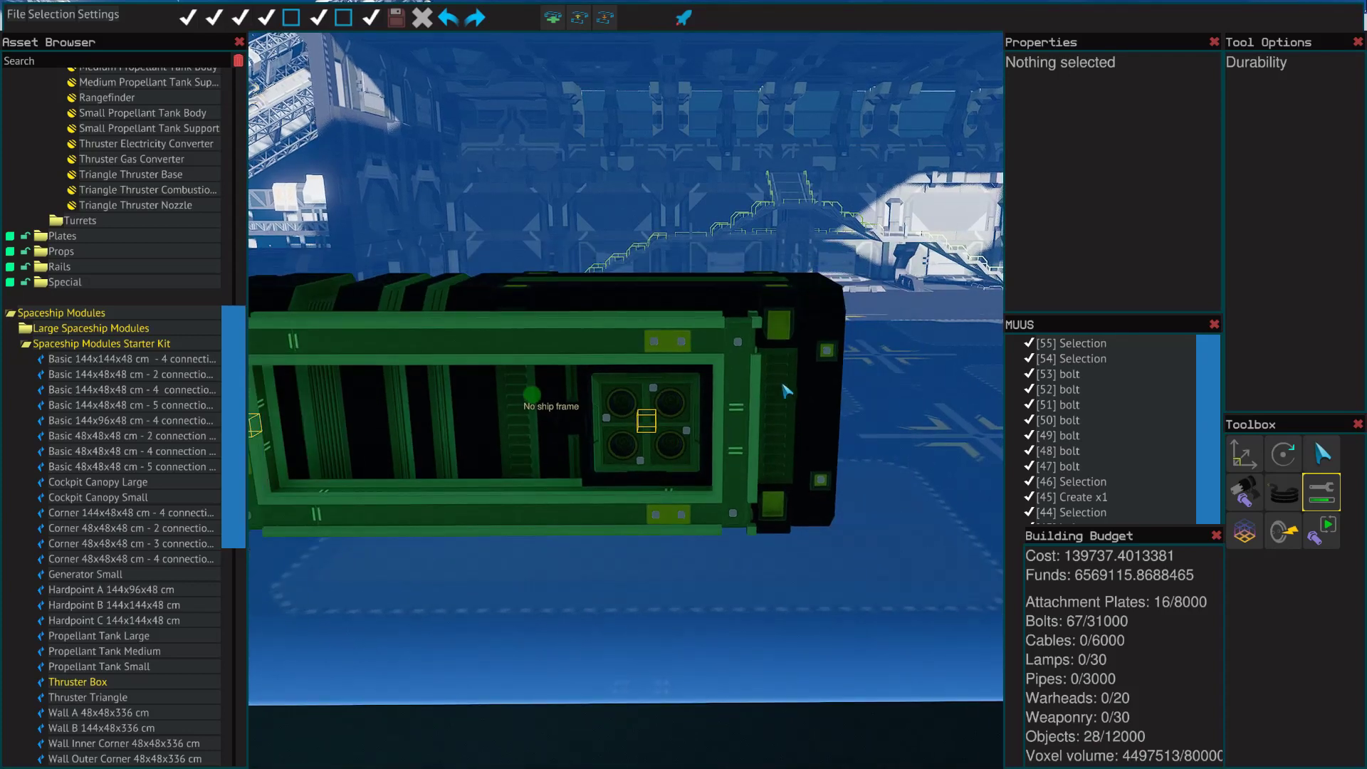
- Inspect the bolt connections of the thruster node in the left-hand module, and clear the durability selection
left_click(648, 422)
key("w")
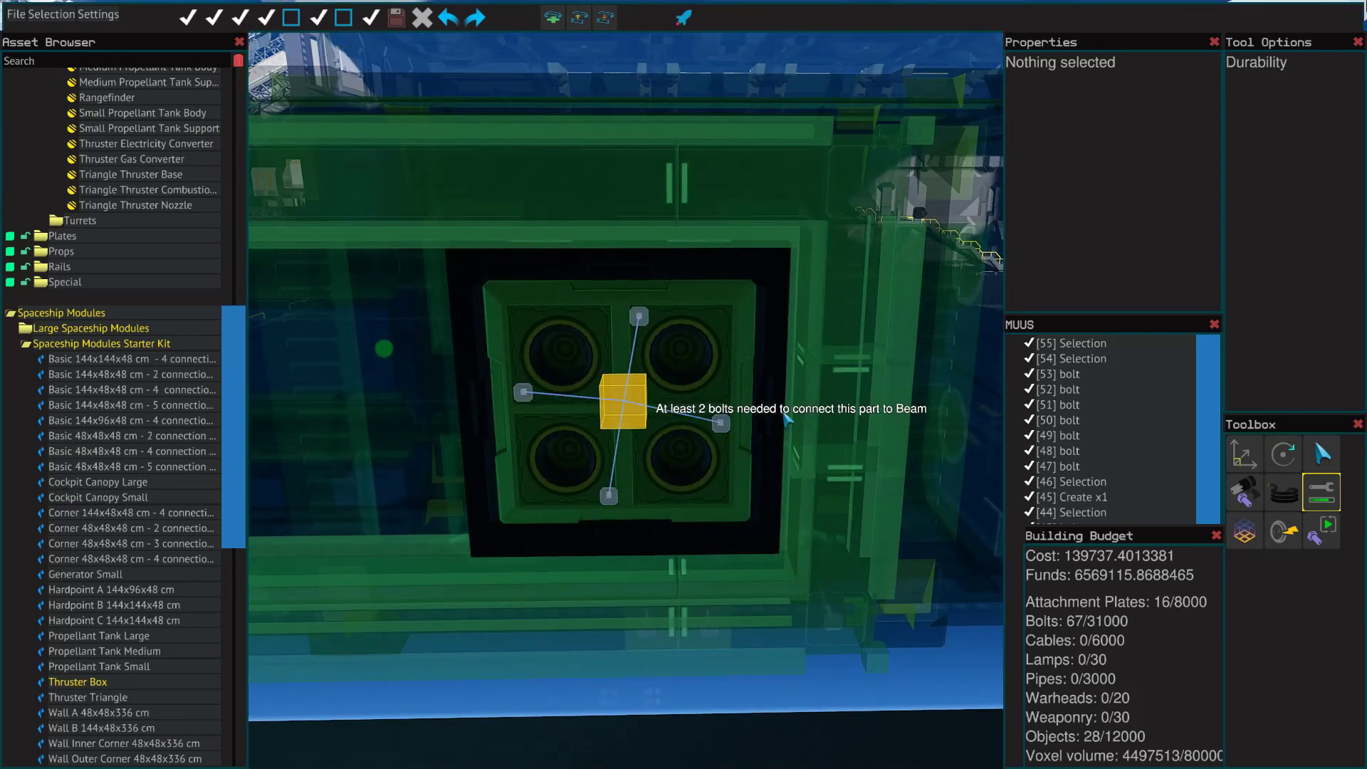
key("s")
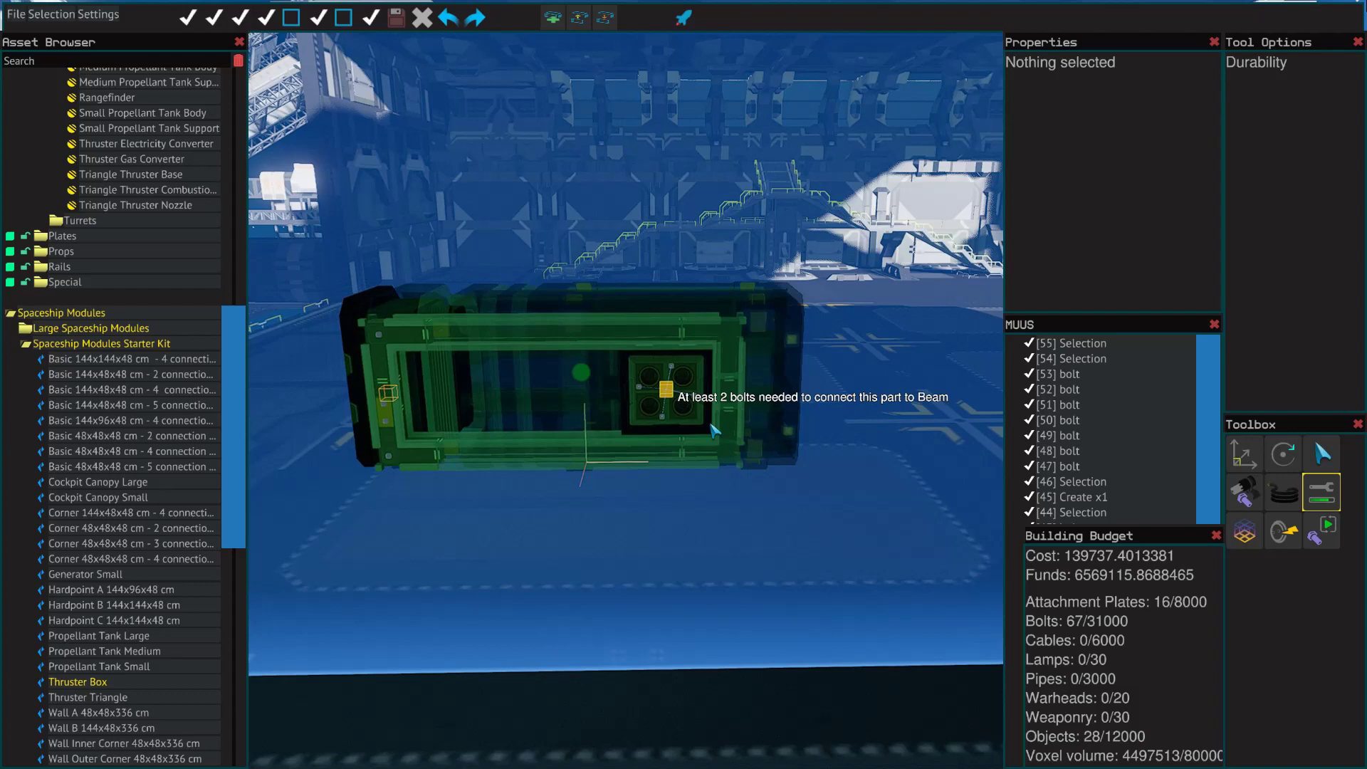
left_click(885, 447)
key("d")
key("a")
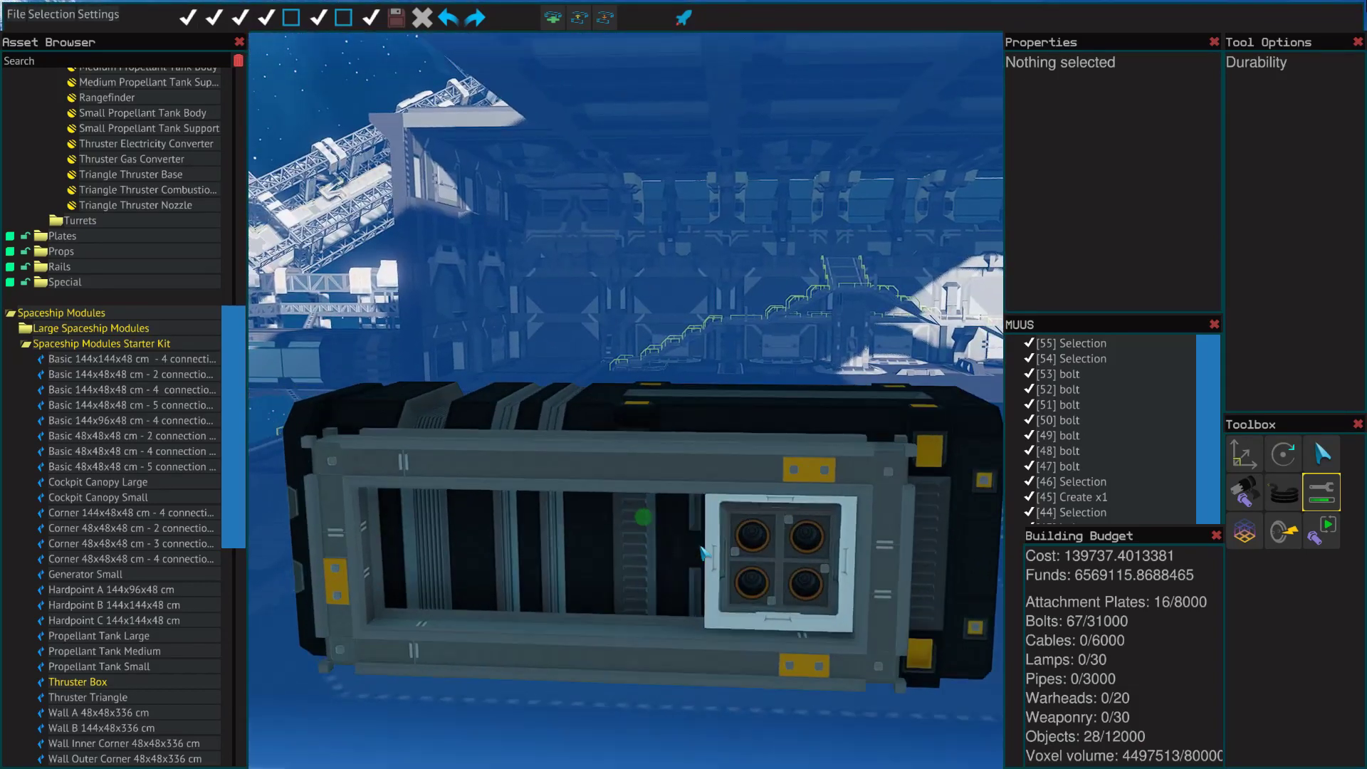
key("s")
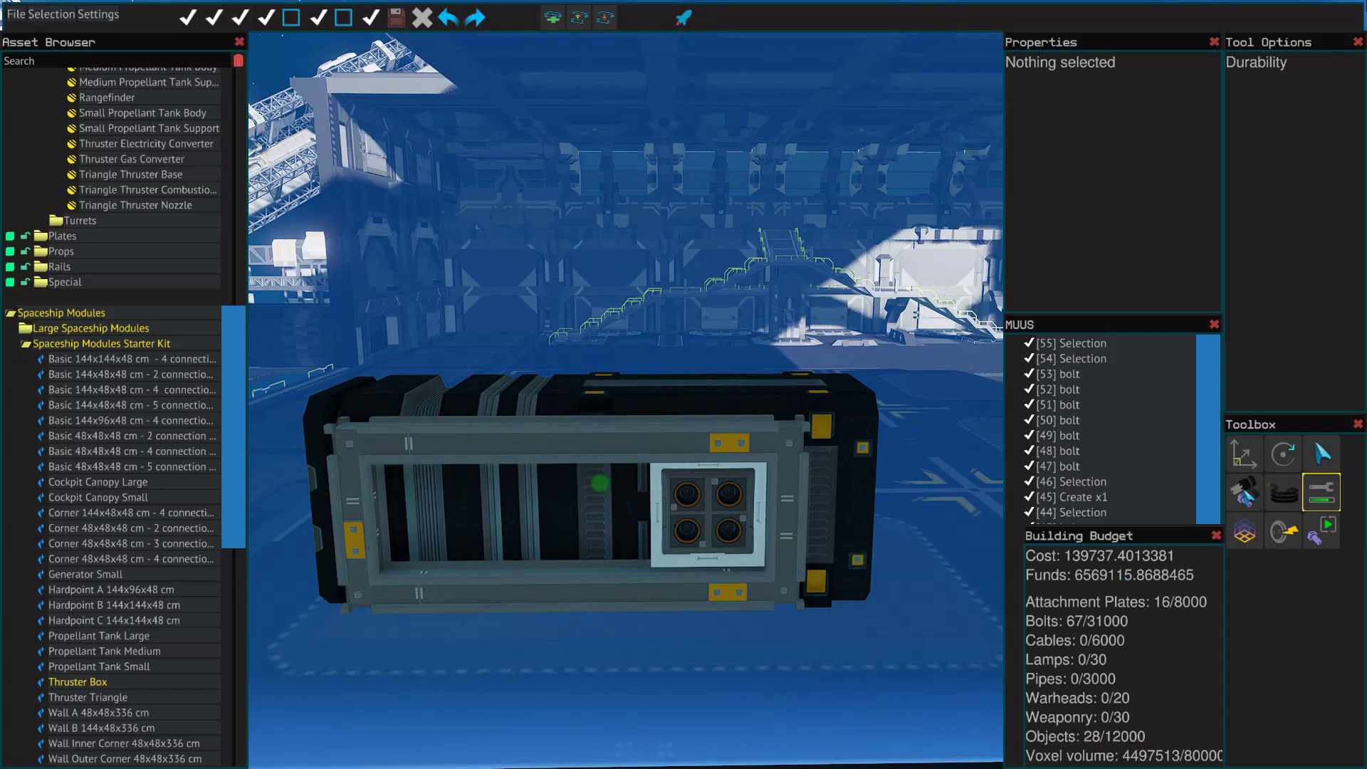
- Add three bolts along the vertical end beam beside the thruster on the left-hand module's frame
left_click(1245, 491)
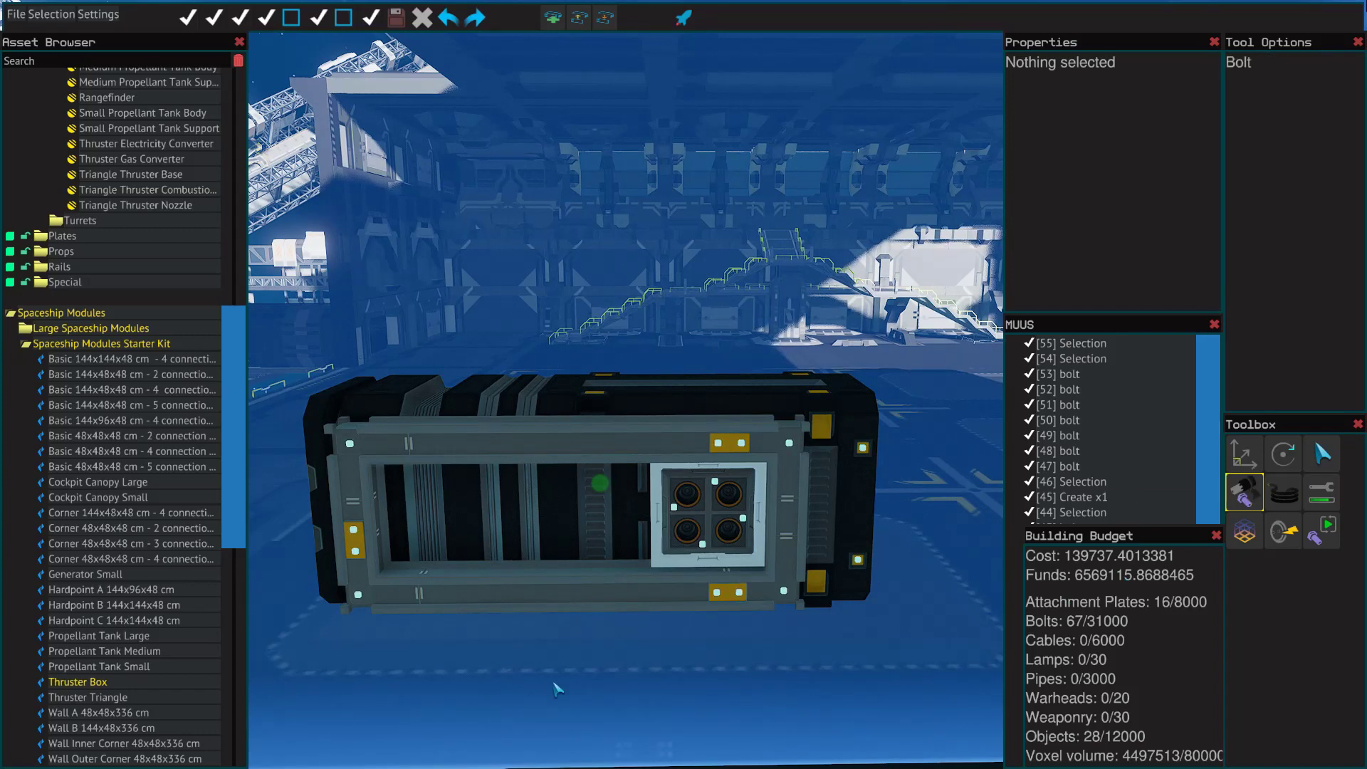
left_click_drag(669, 688, 700, 729)
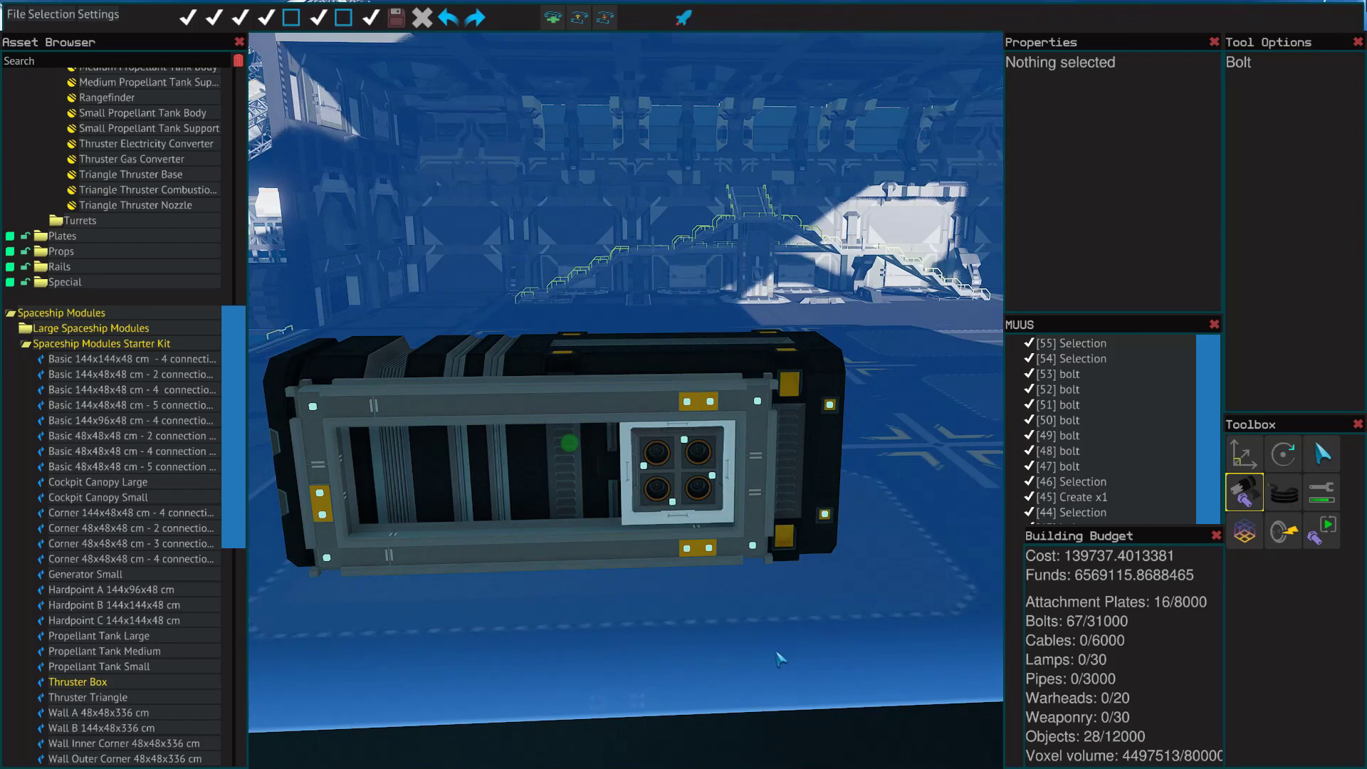
key("d")
left_click_drag(778, 656, 683, 406)
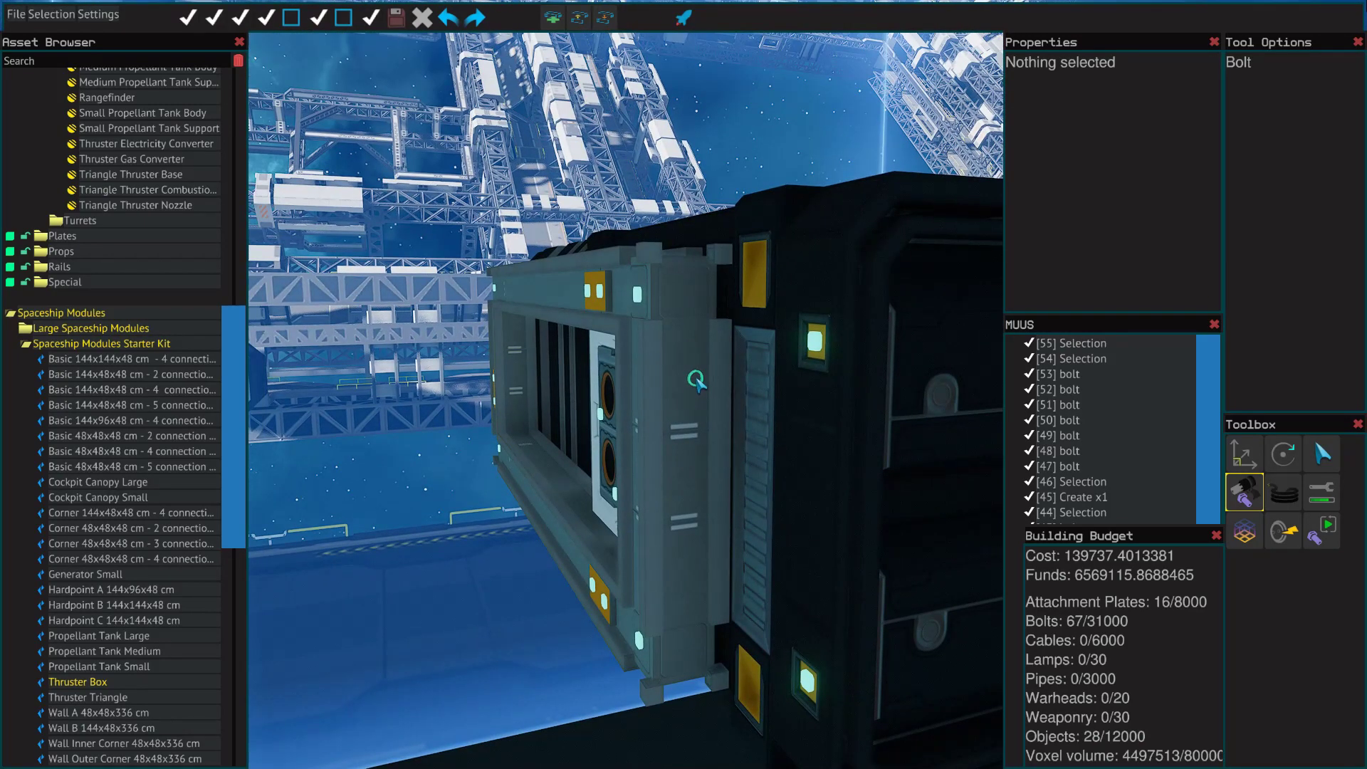
left_click(696, 377)
left_click(695, 469)
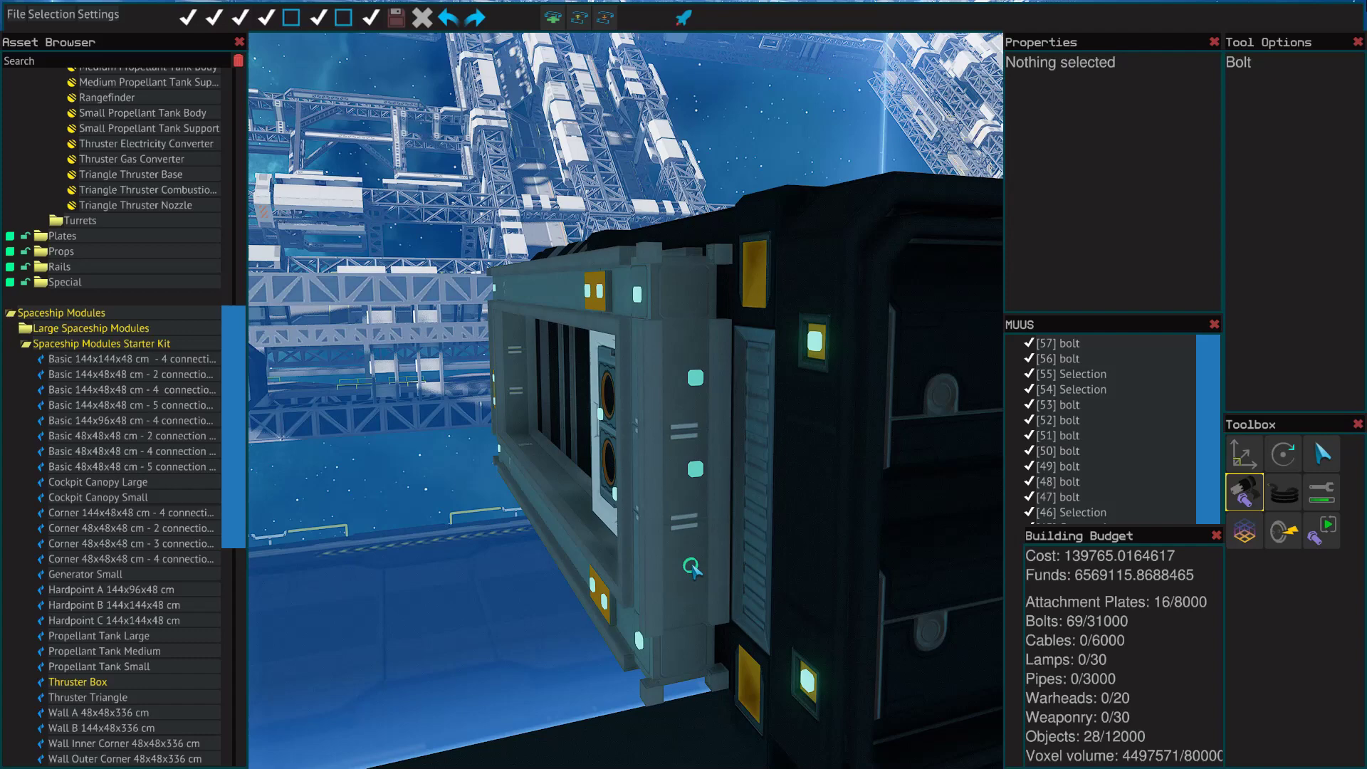
left_click(692, 567)
- Recheck the left-hand thruster module's structure with the Durability tool after bolting
left_click(1322, 491)
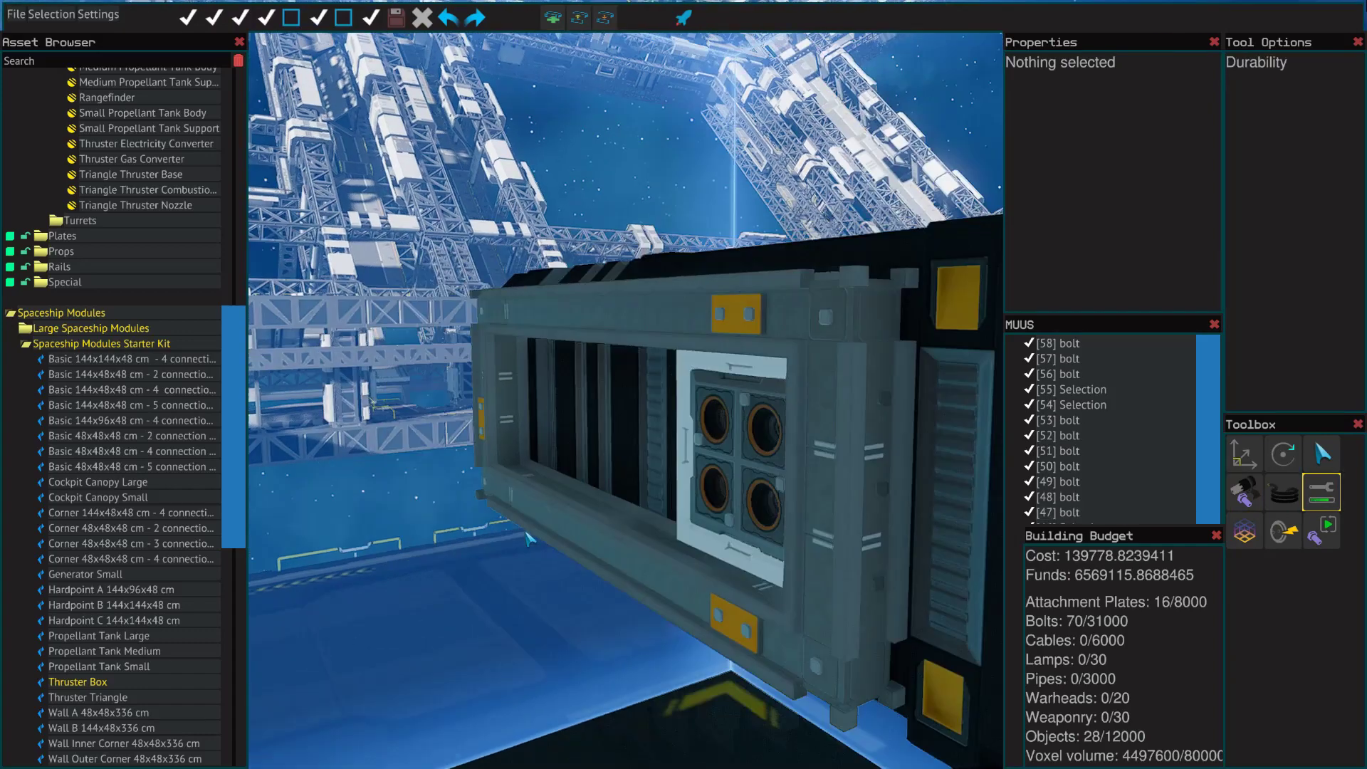
key("a")
left_click_drag(528, 539, 806, 419)
left_click(864, 371)
key("s")
left_click_drag(715, 591, 698, 486)
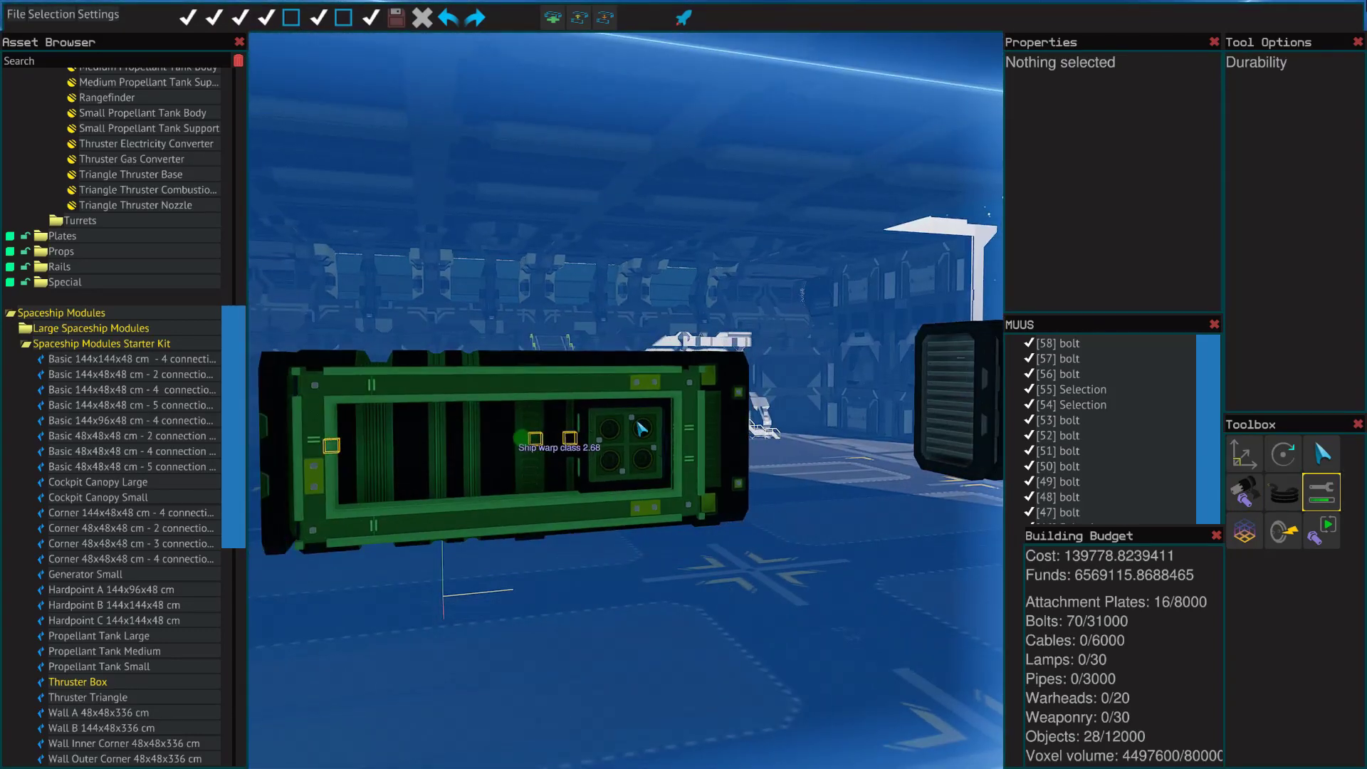
- Recheck the right-hand thruster module's durability to compare it with the left-hand one
key("s")
left_click_drag(660, 561, 938, 174)
left_click(894, 284)
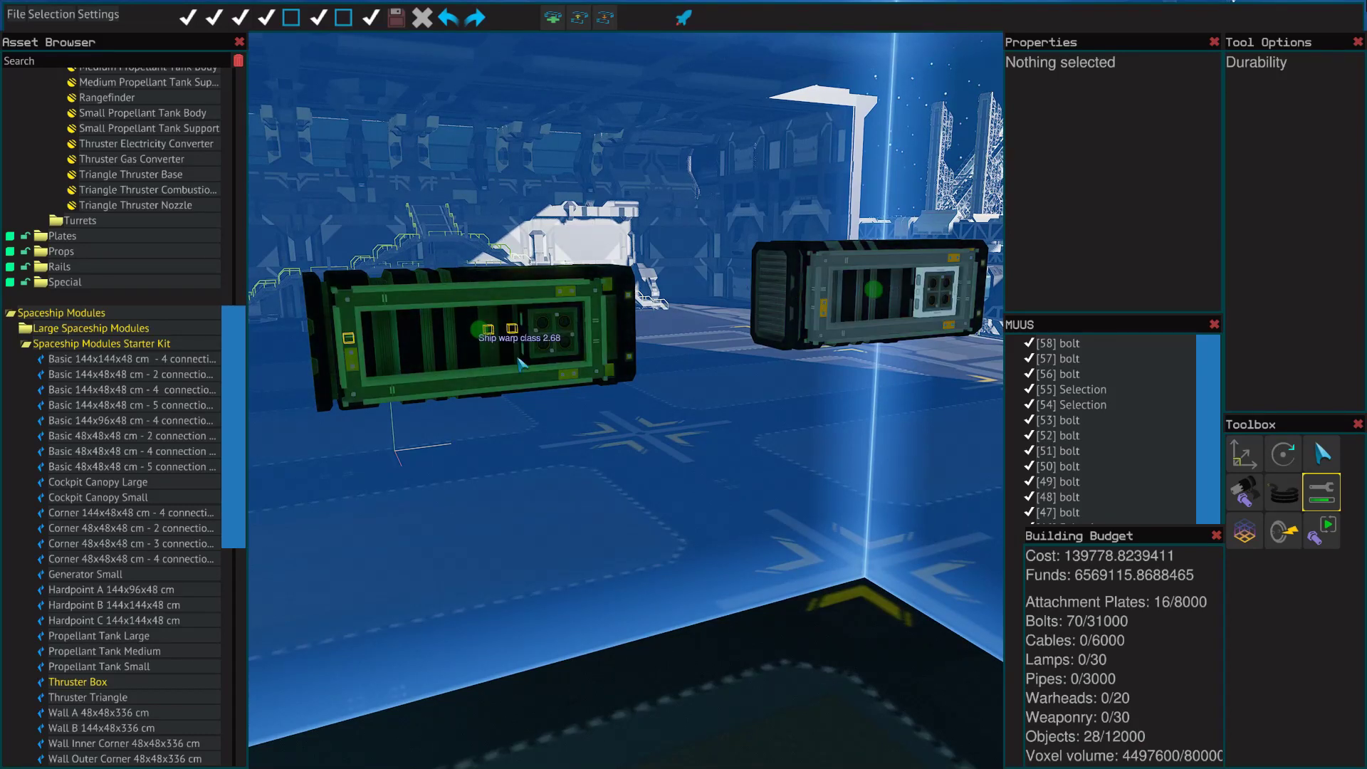
key("w")
left_click_drag(790, 293, 753, 481)
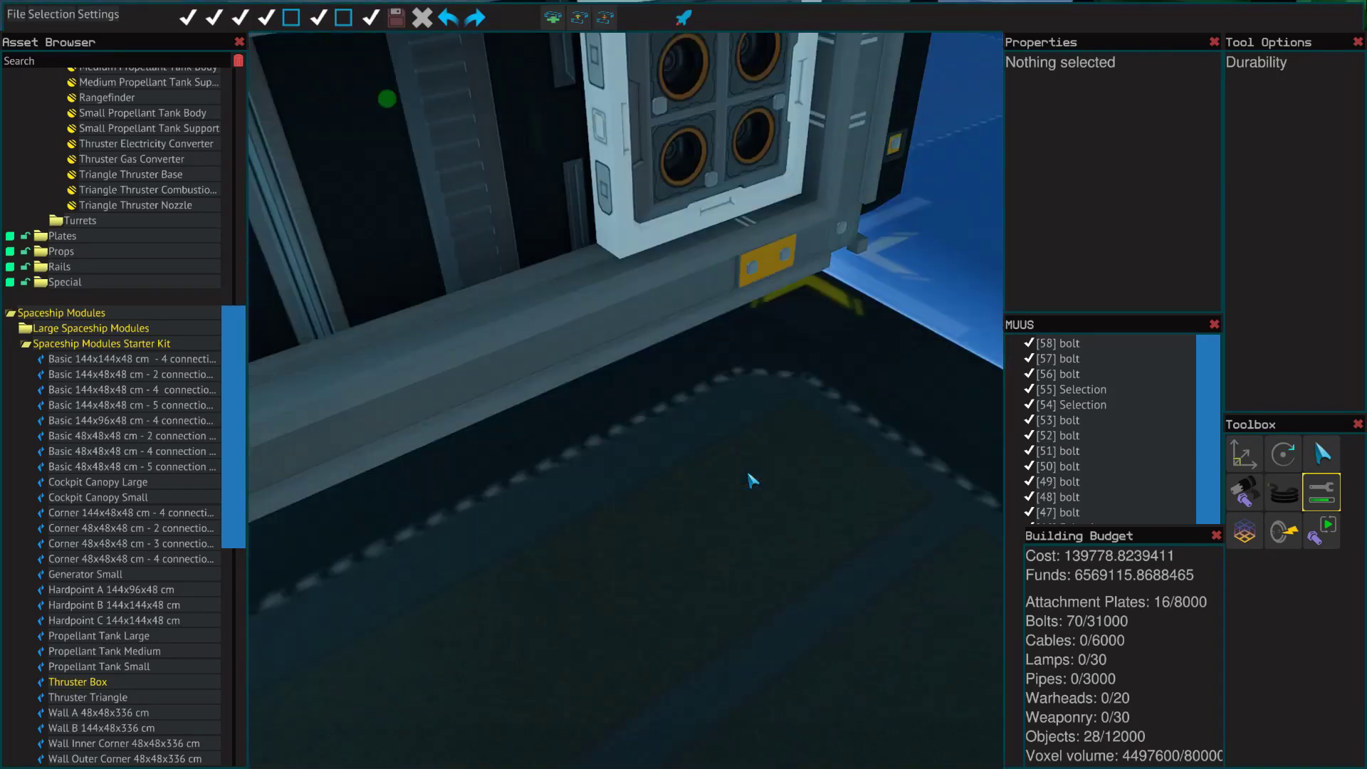
scroll(751, 481, "down", 5)
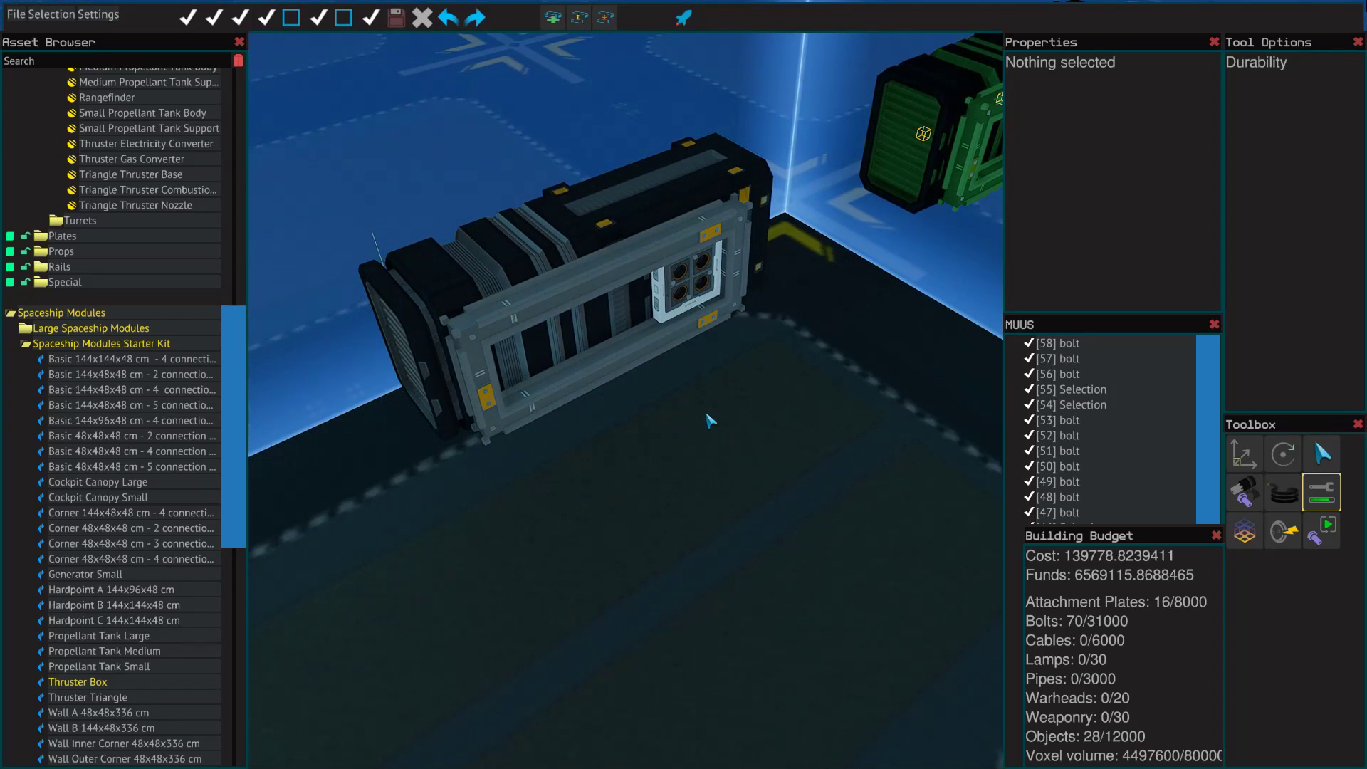
- Check the left-hand module's durability once more and examine its nodes from the end and the front
left_click(707, 282)
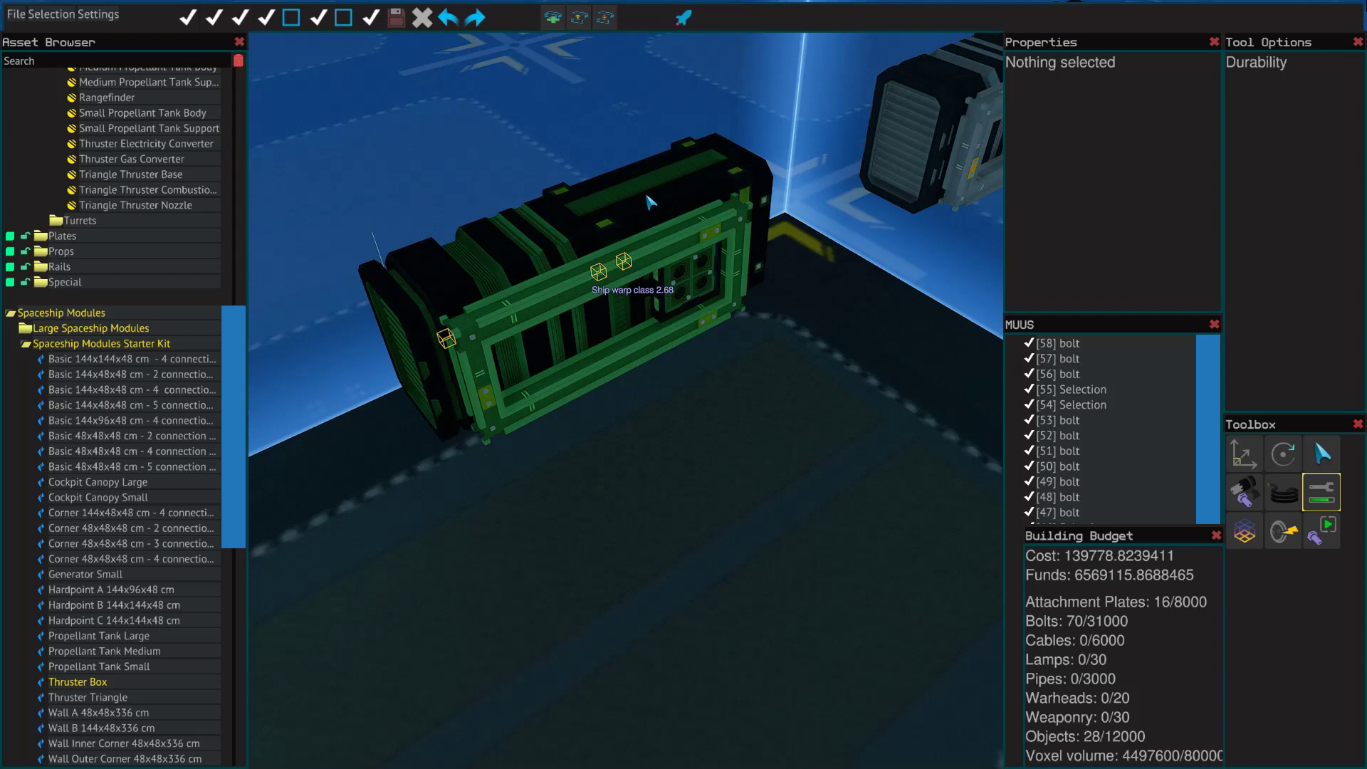
left_click_drag(689, 470, 714, 360)
left_click(572, 305)
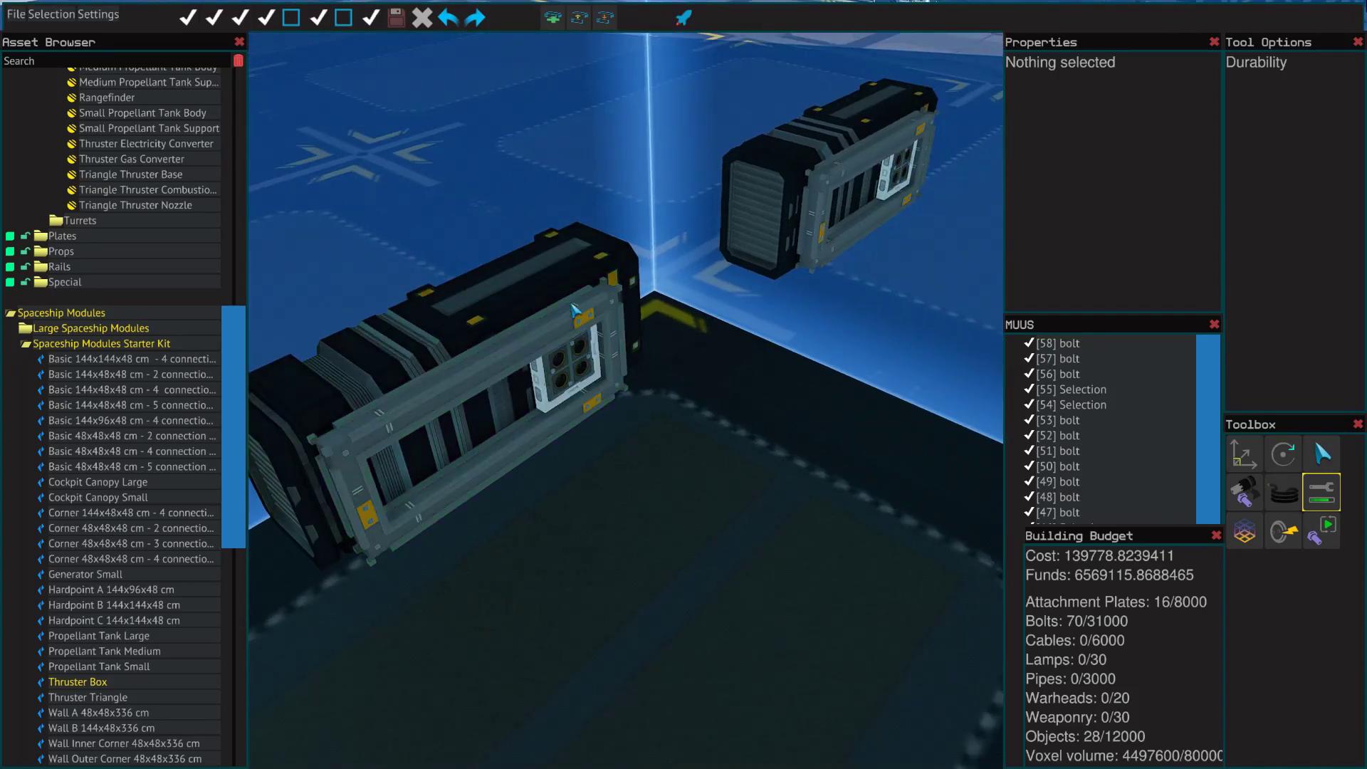
left_click_drag(598, 466, 827, 134)
key("s")
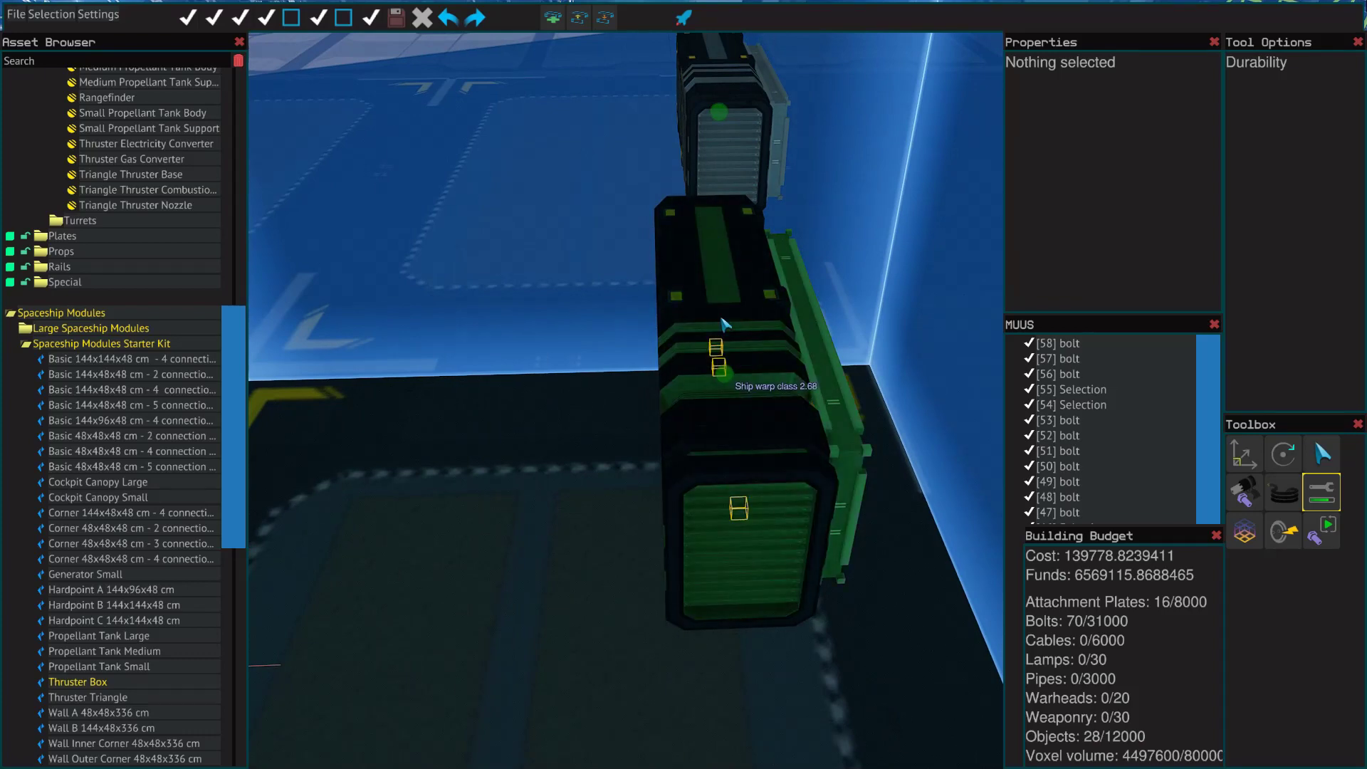
left_click_drag(847, 523, 818, 498)
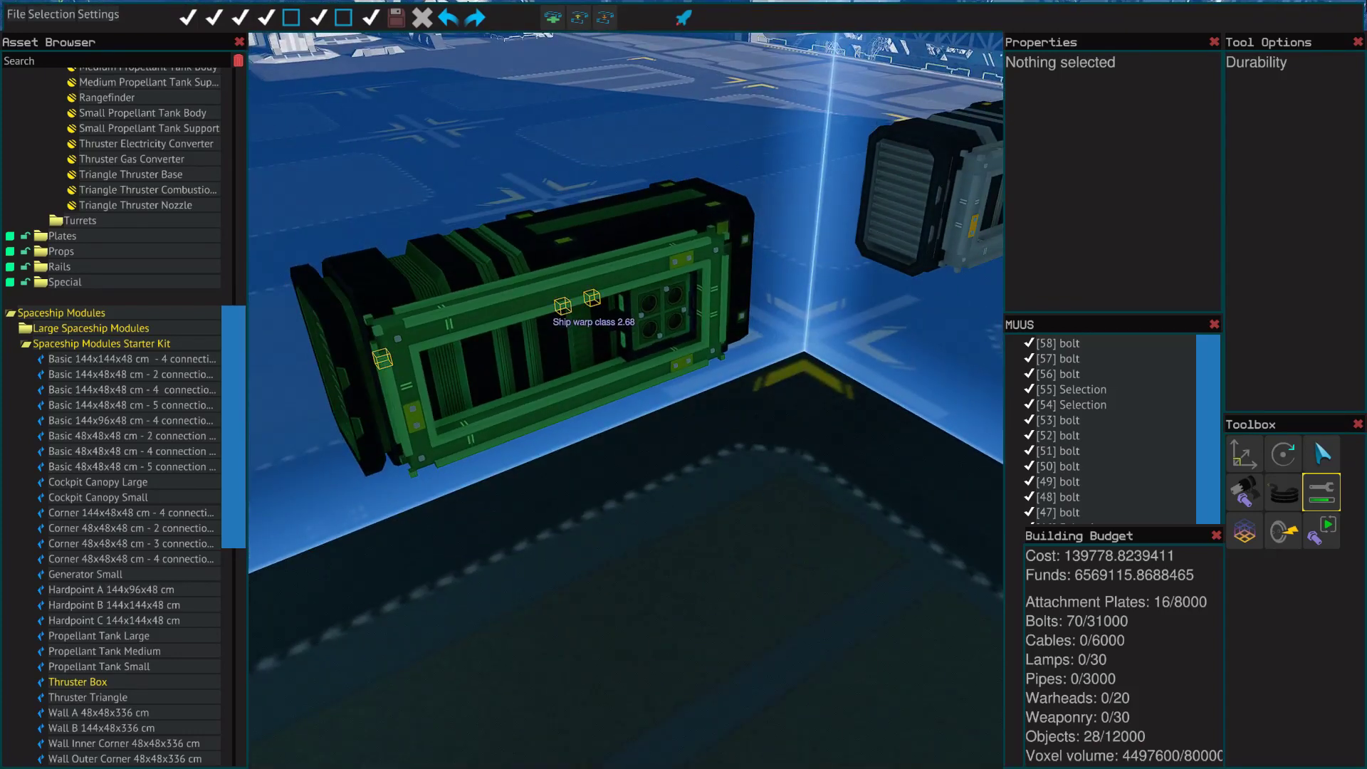
left_click_drag(683, 370, 676, 366)
key("s")
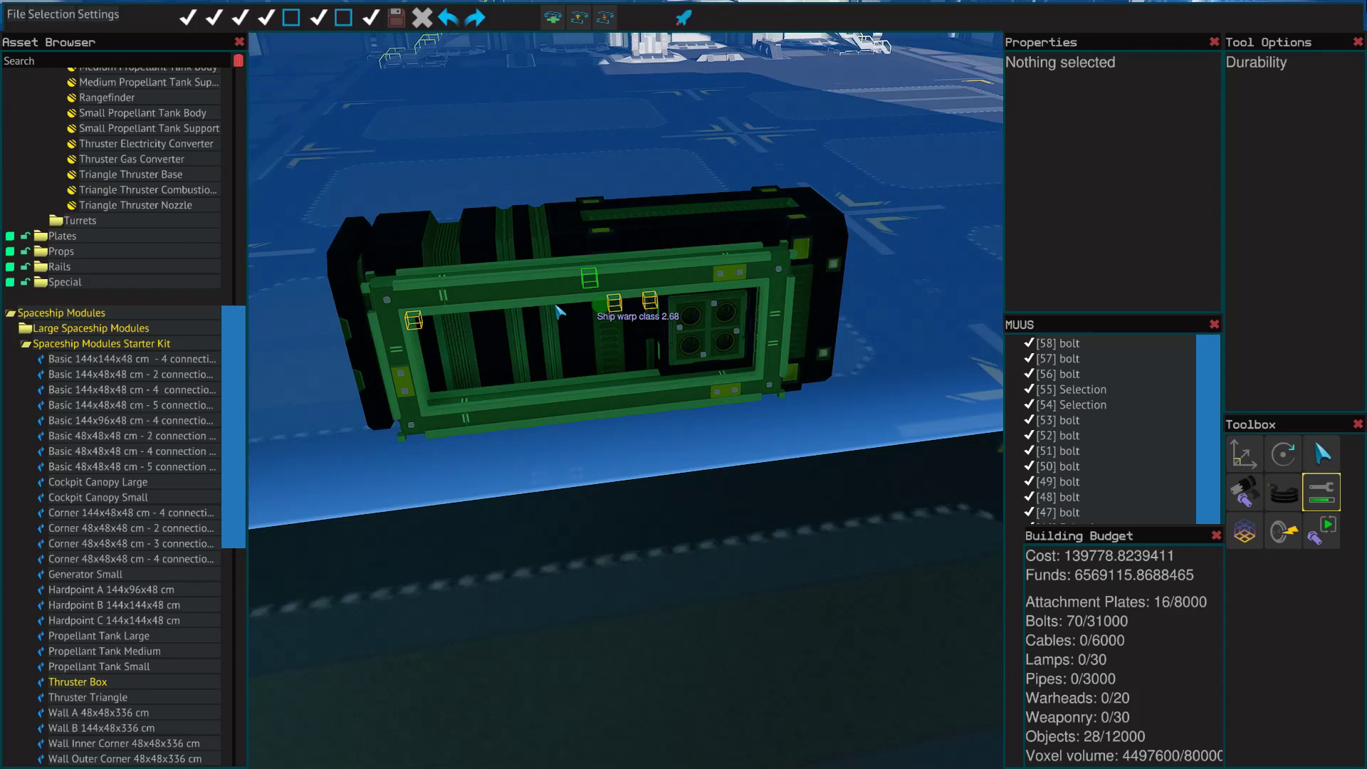
- Remove the four corner bolts from the left-hand thruster module's outer frame, then bolt the corners again and start the Durability tool
left_click(1257, 495)
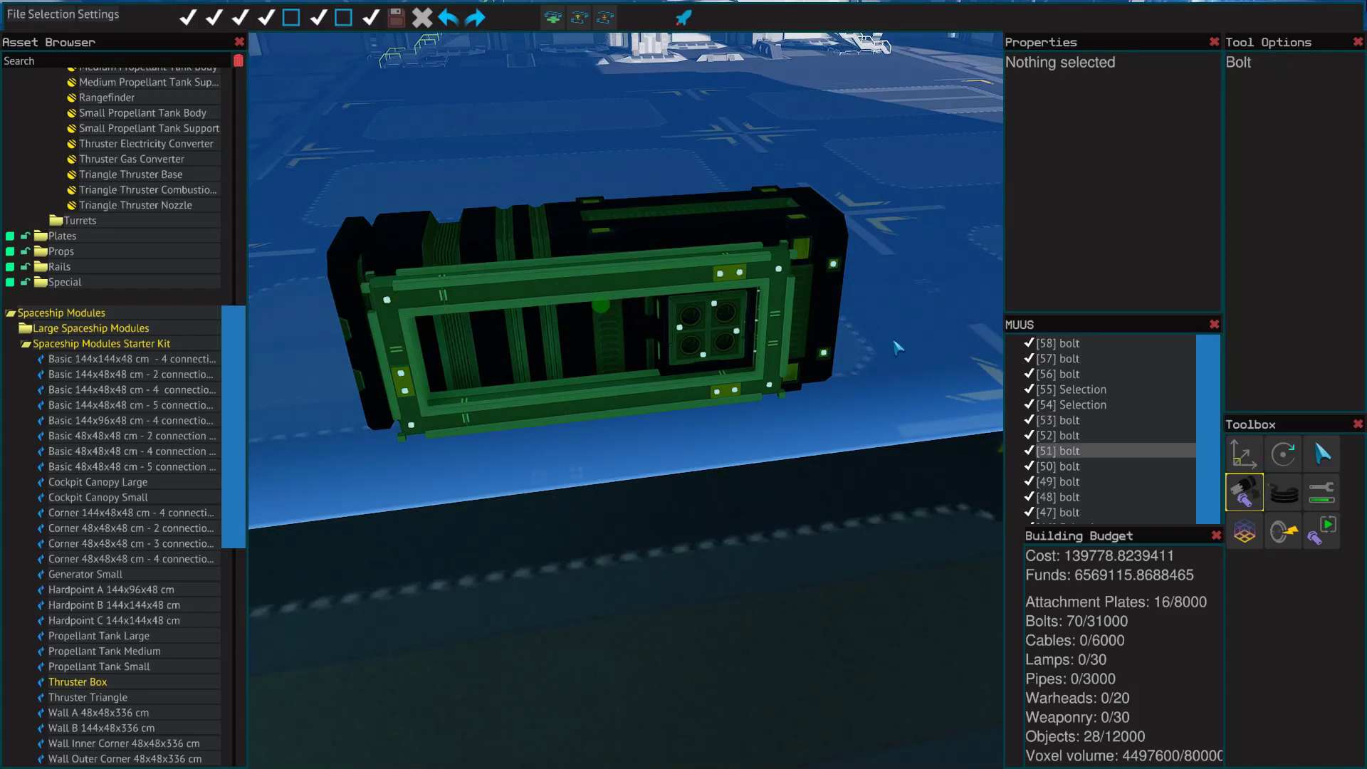
scroll(898, 347, "up", 5)
left_click(682, 123)
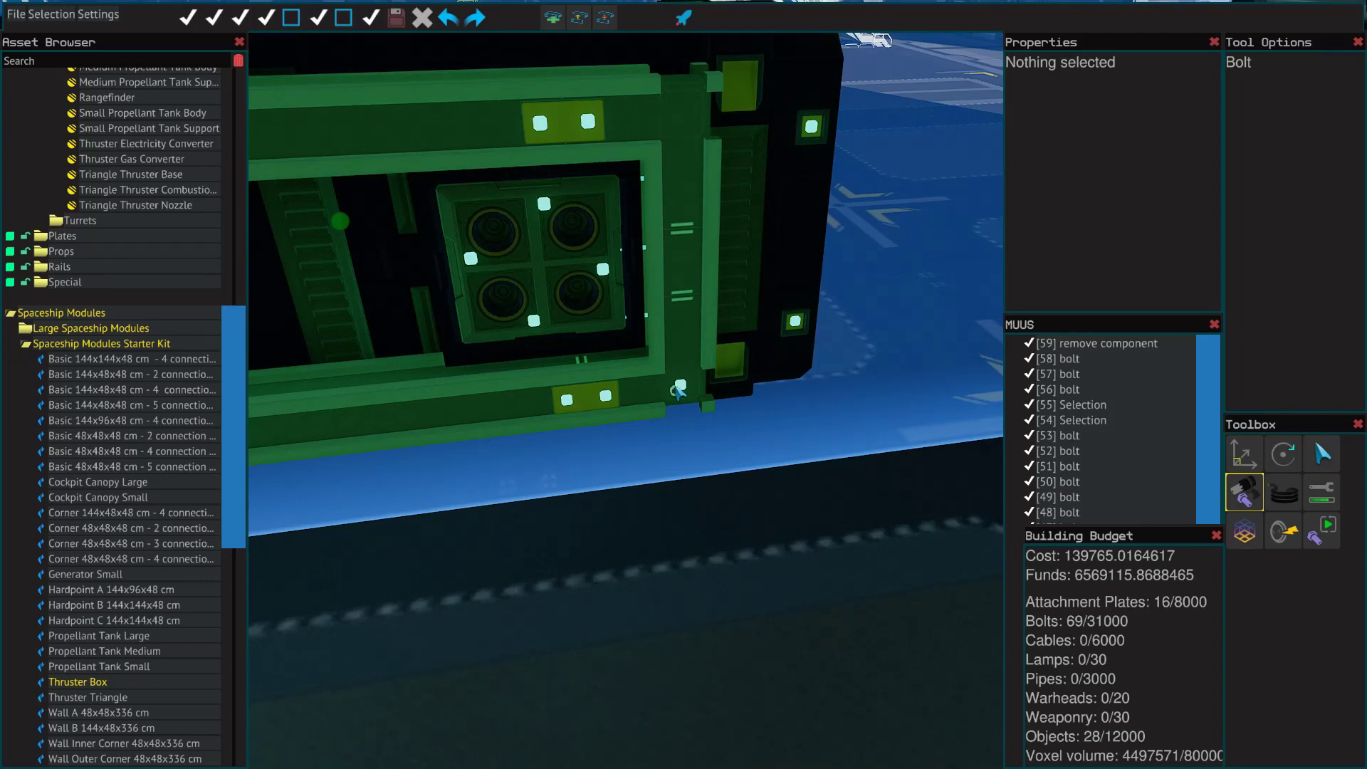
left_click(680, 387)
left_click(599, 483)
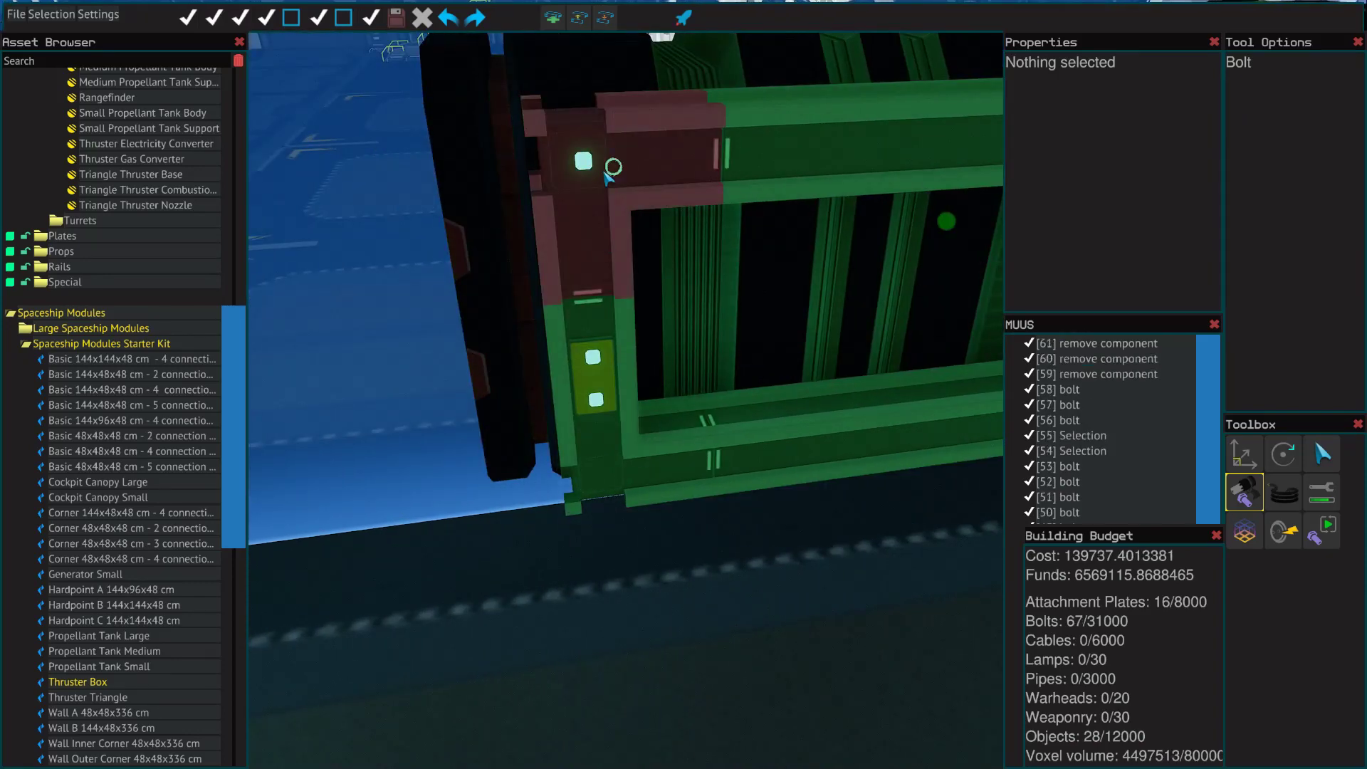
left_click(583, 165)
scroll(583, 168, "down", 5)
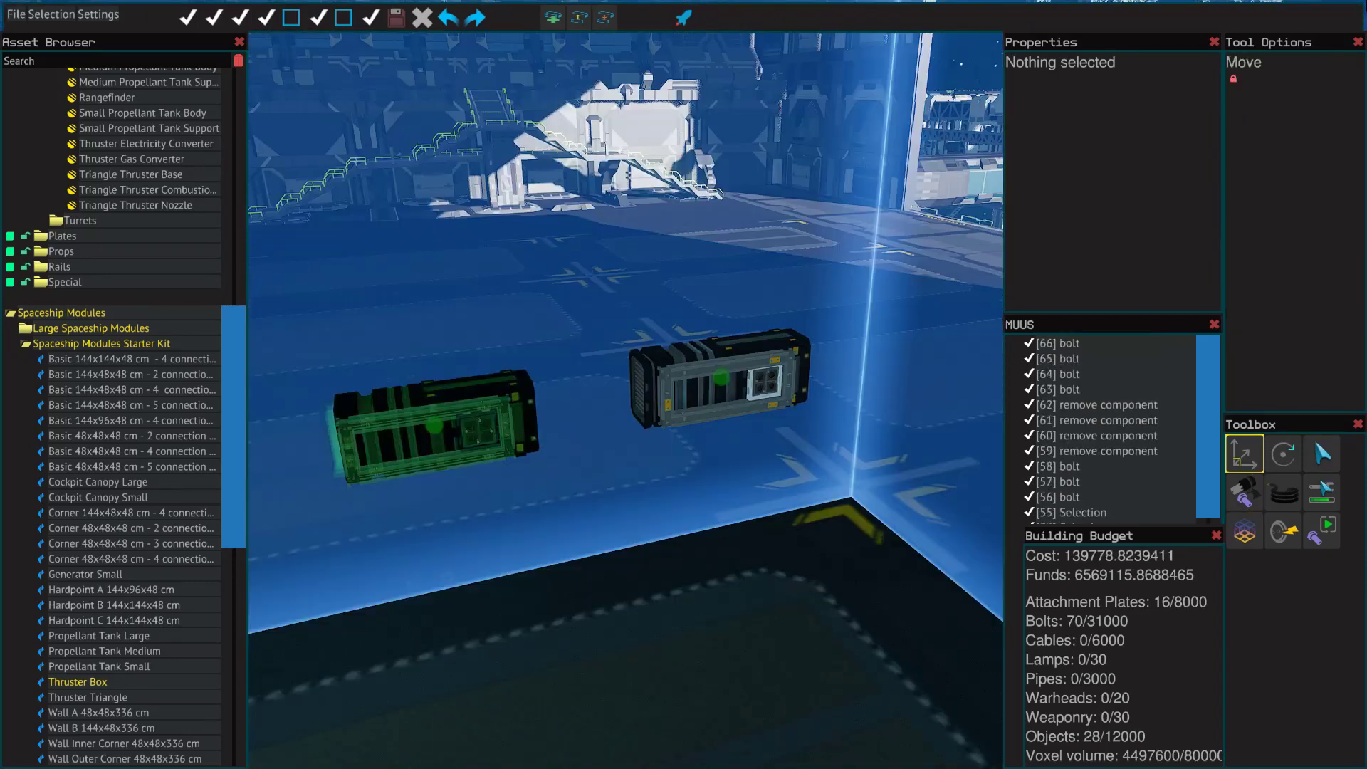
left_click(1322, 492)
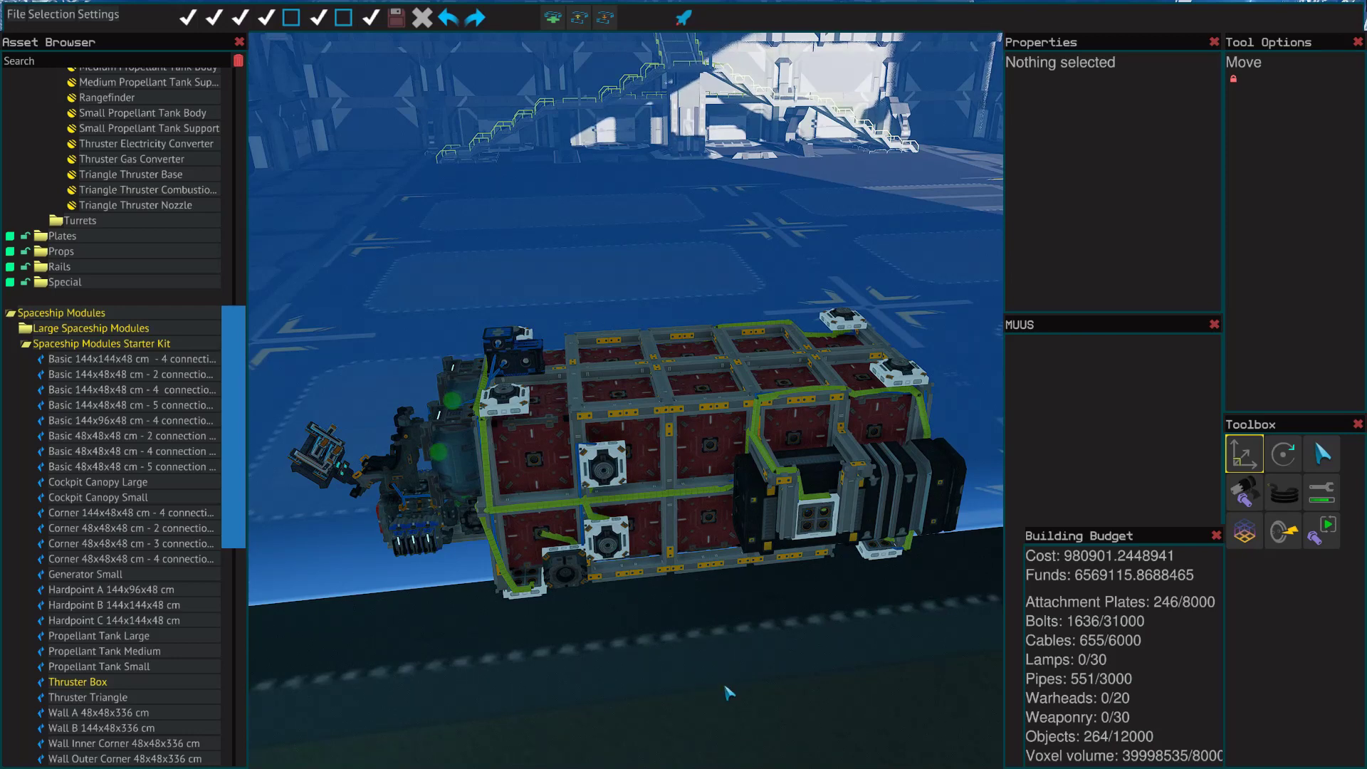
- Inspect the Throttle and FcuBackward data fields of the Flight Control Unit Basic on the ship's front deck
key("w")
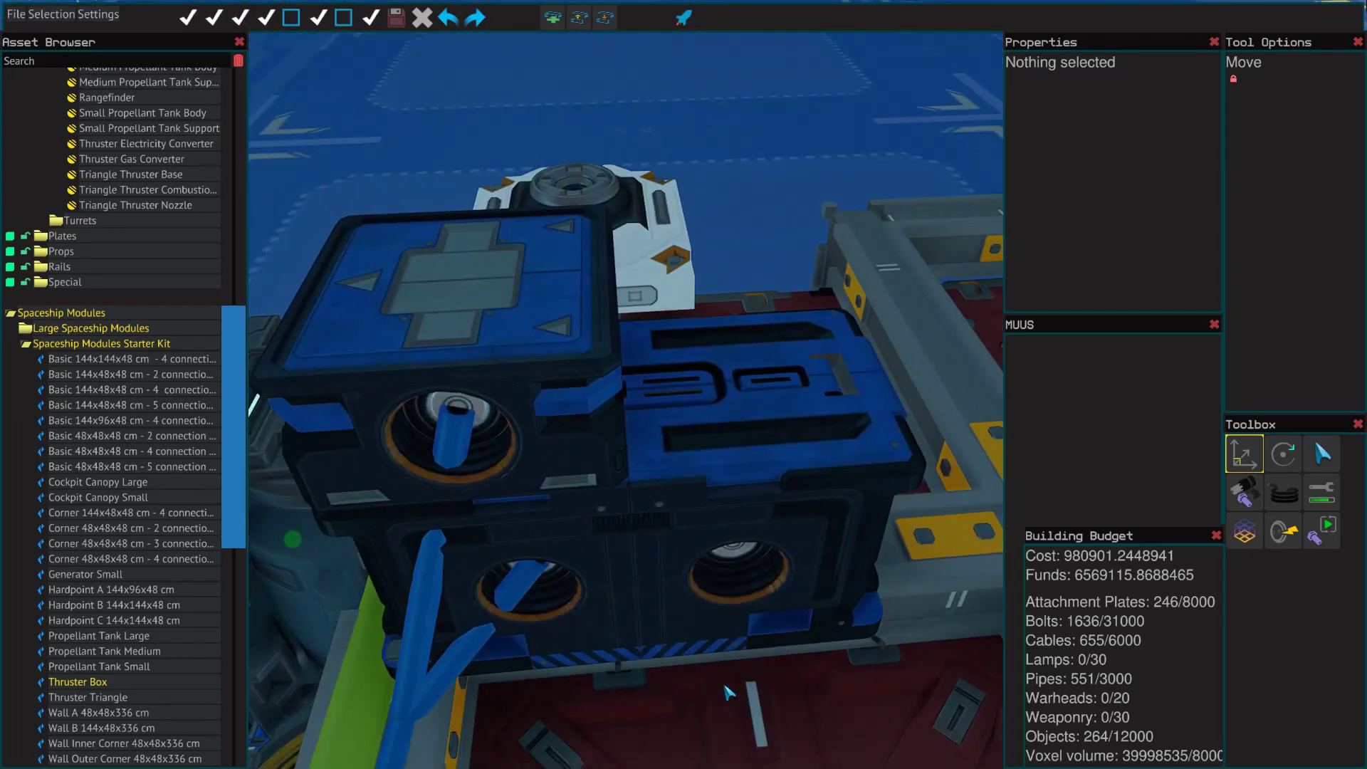
key("s")
left_click(607, 392)
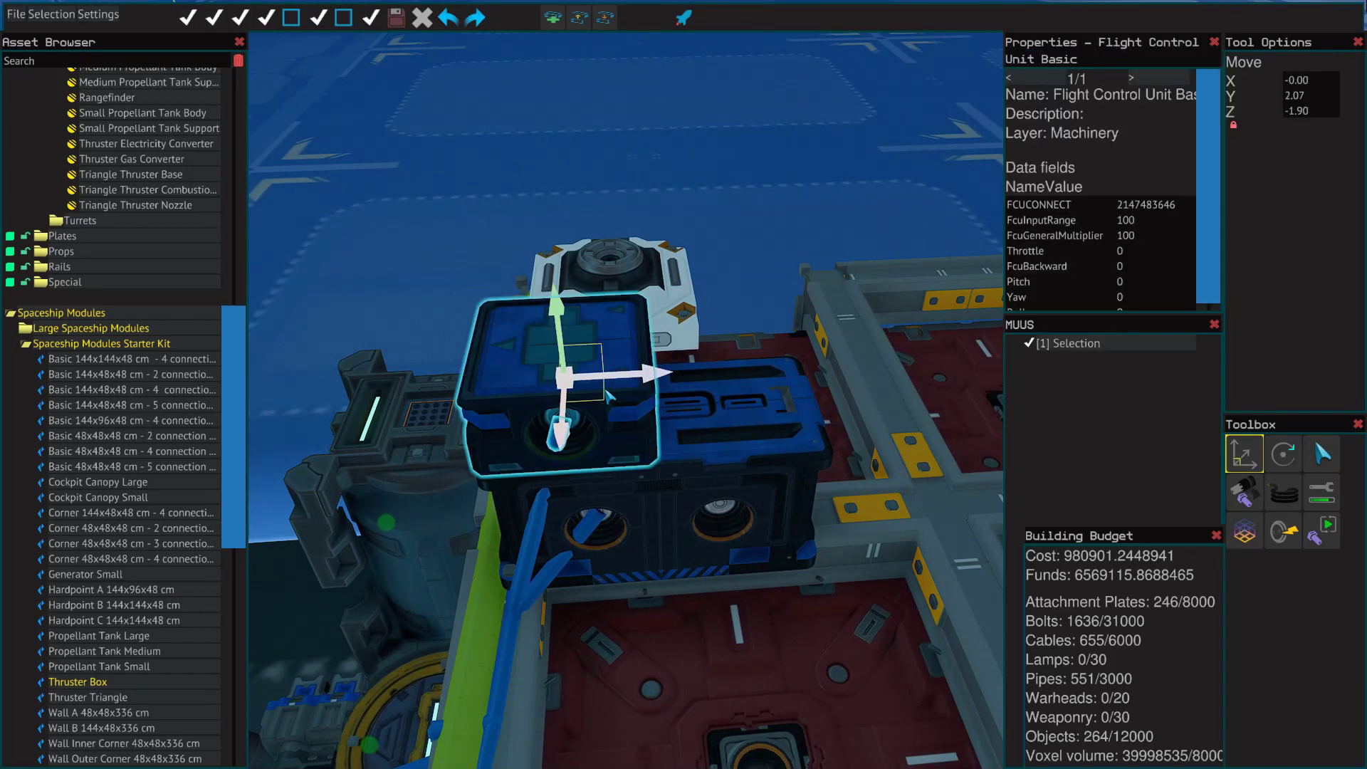
scroll(1075, 213, "down", 1)
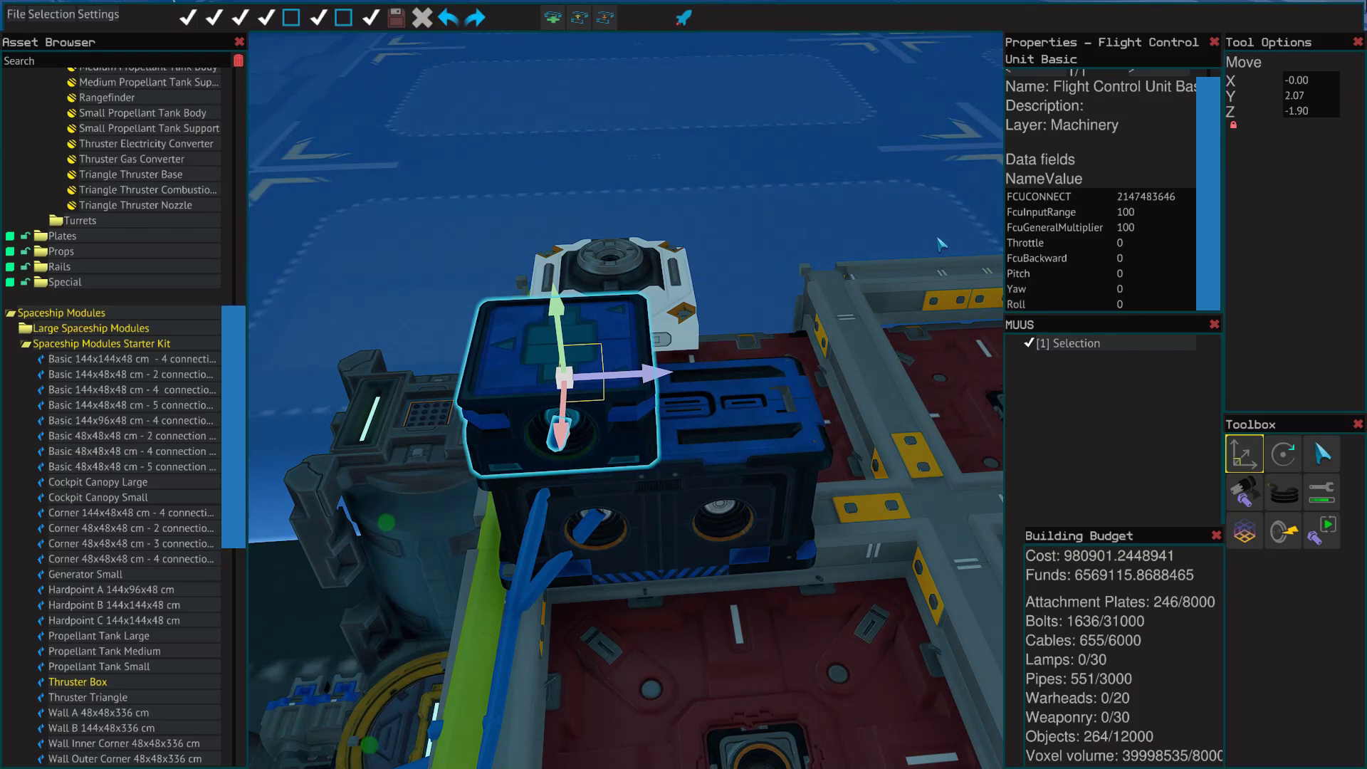
left_click(1023, 259)
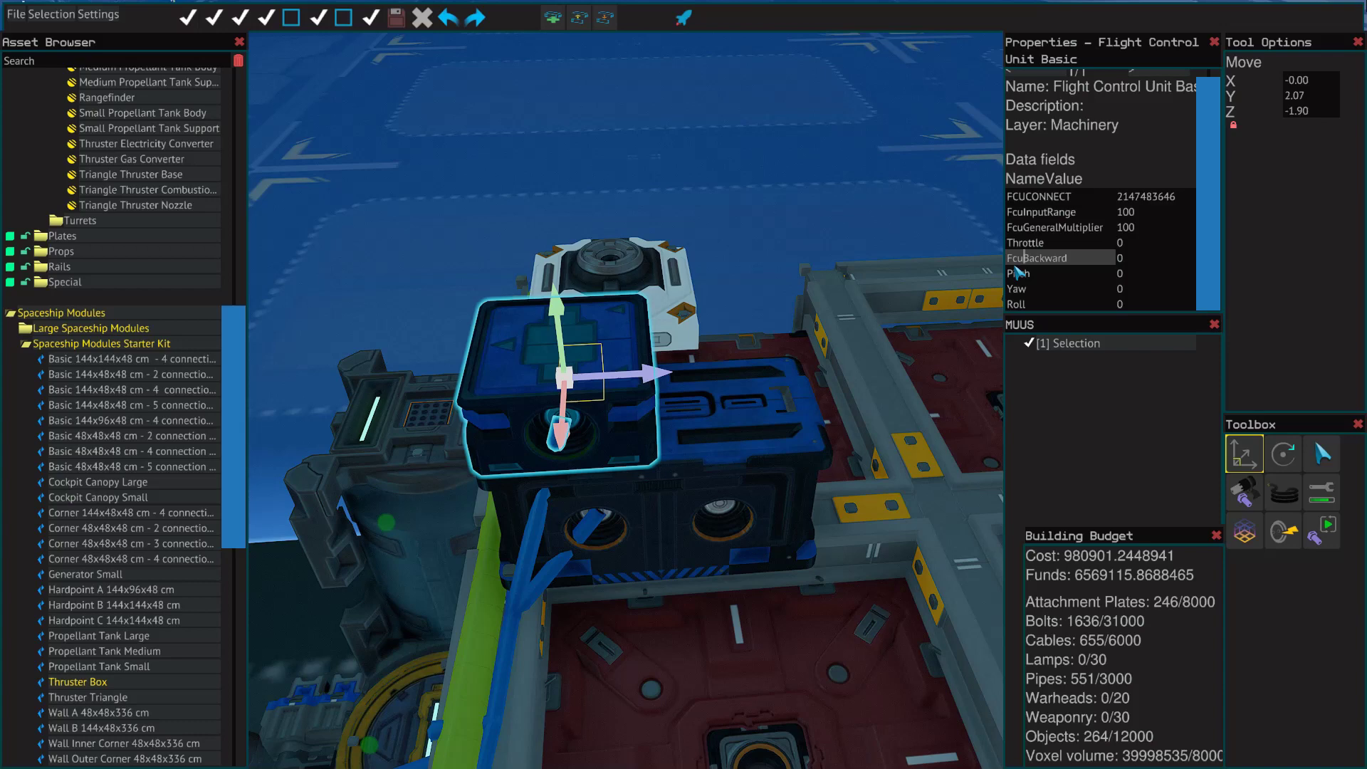
left_click(1069, 260)
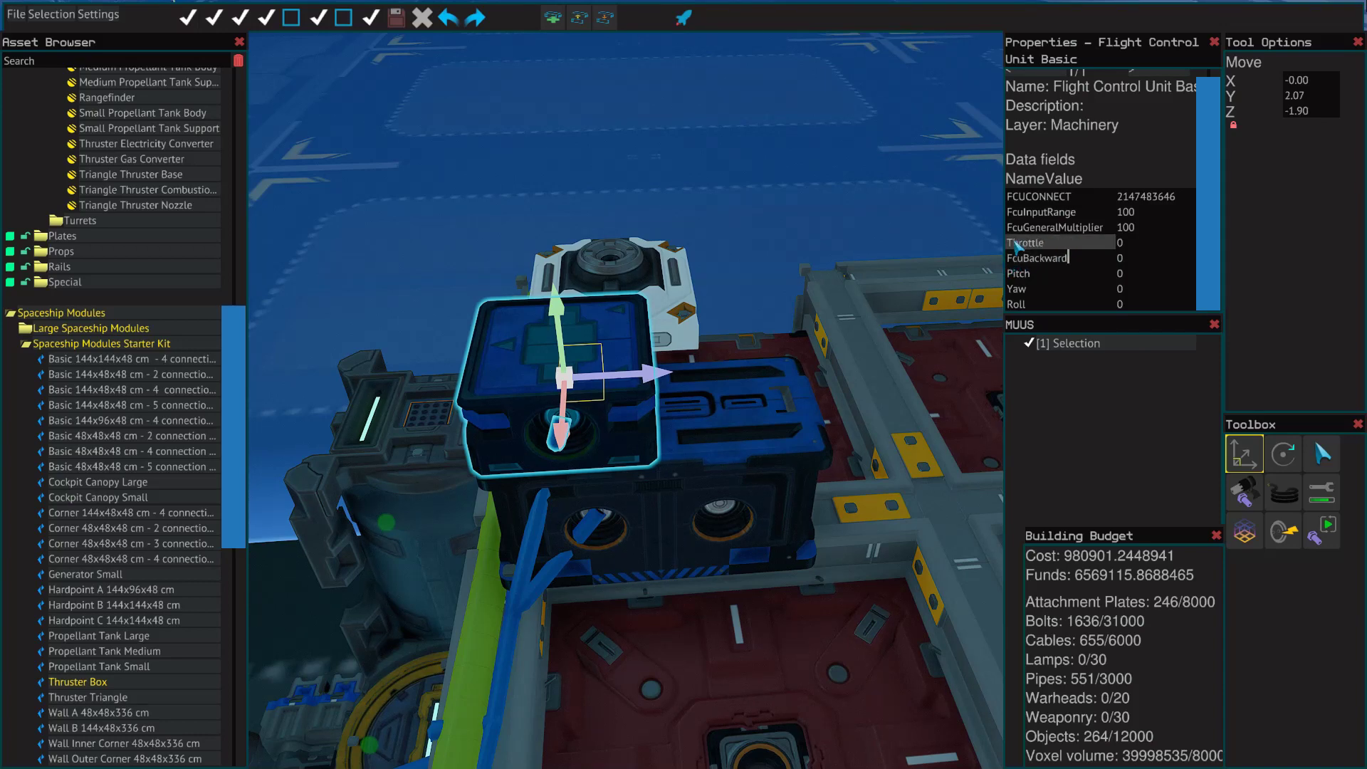
left_click(1014, 245)
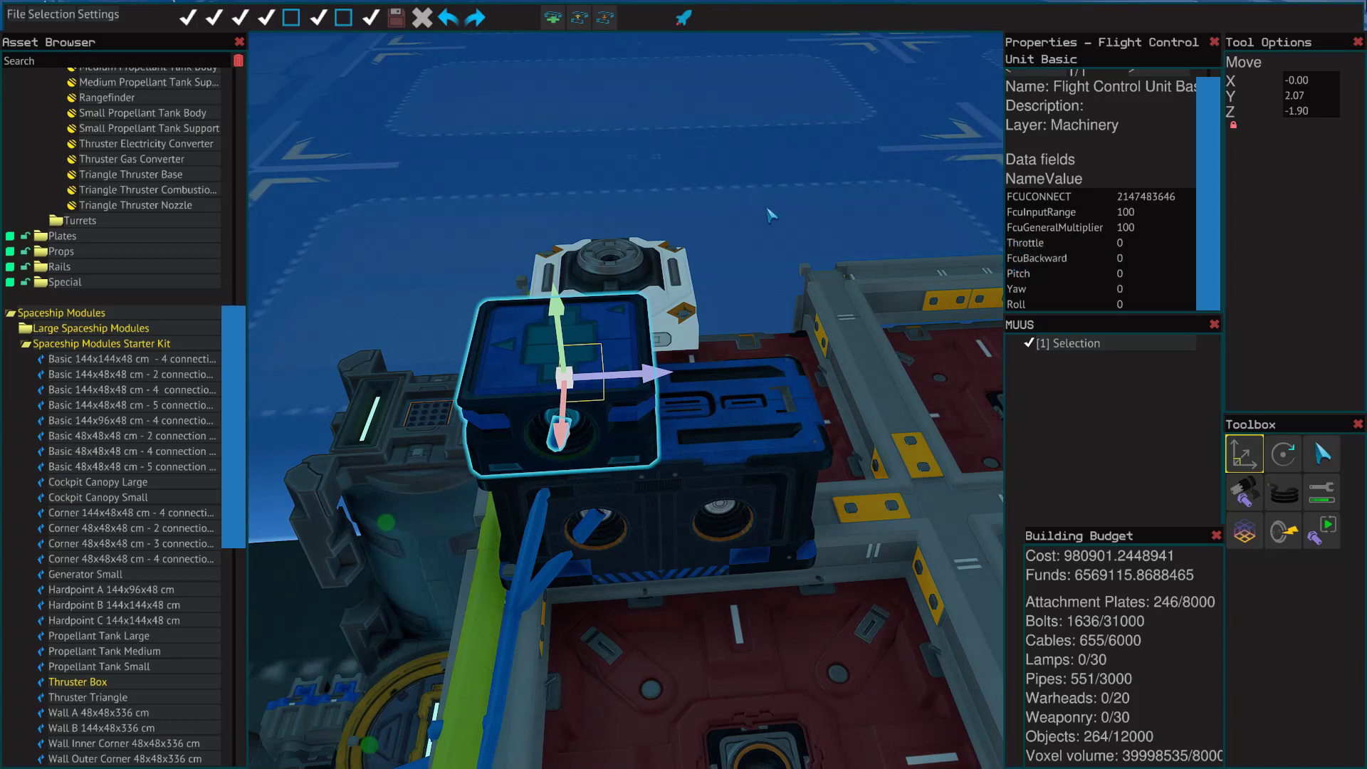
left_click(771, 215)
- Look through the Main Flight Computer's full list of data fields, including the thruster entries
left_click(722, 436)
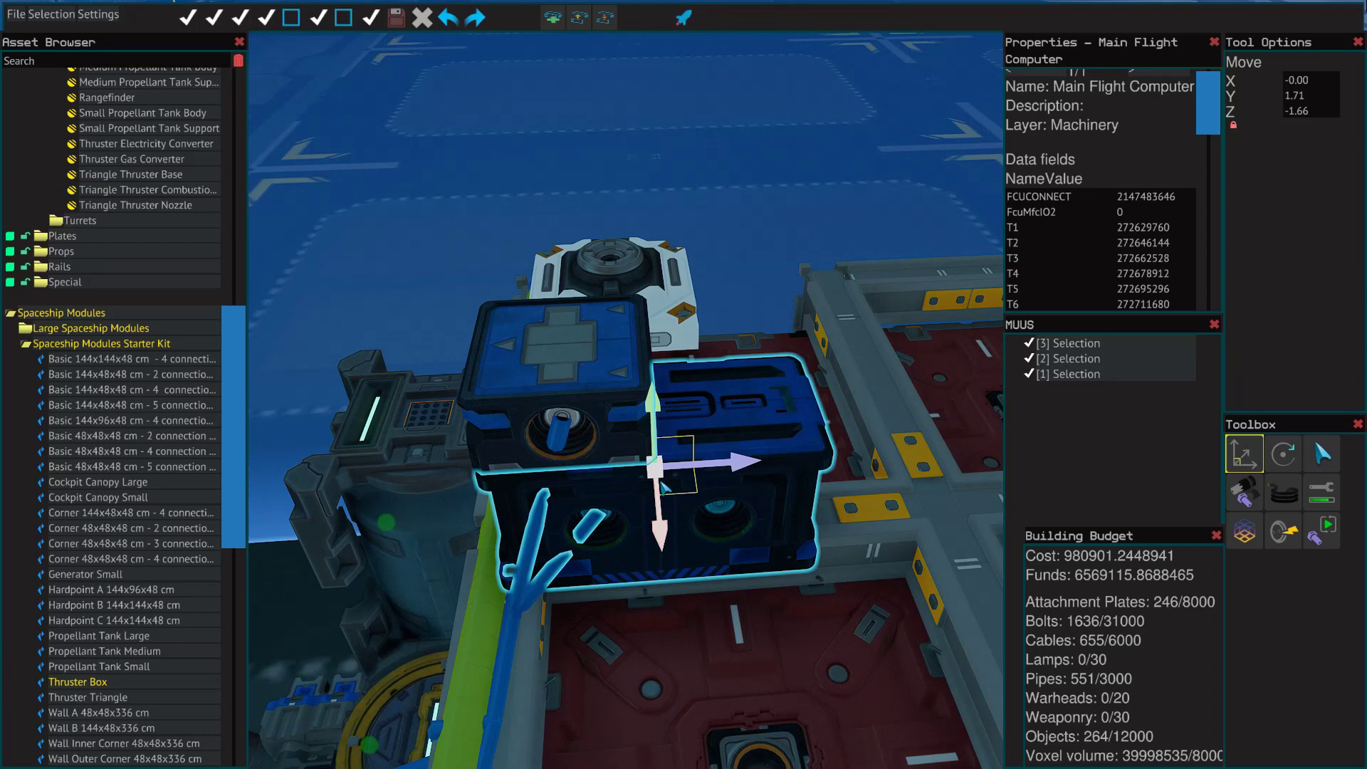
scroll(1059, 238, "down", 10)
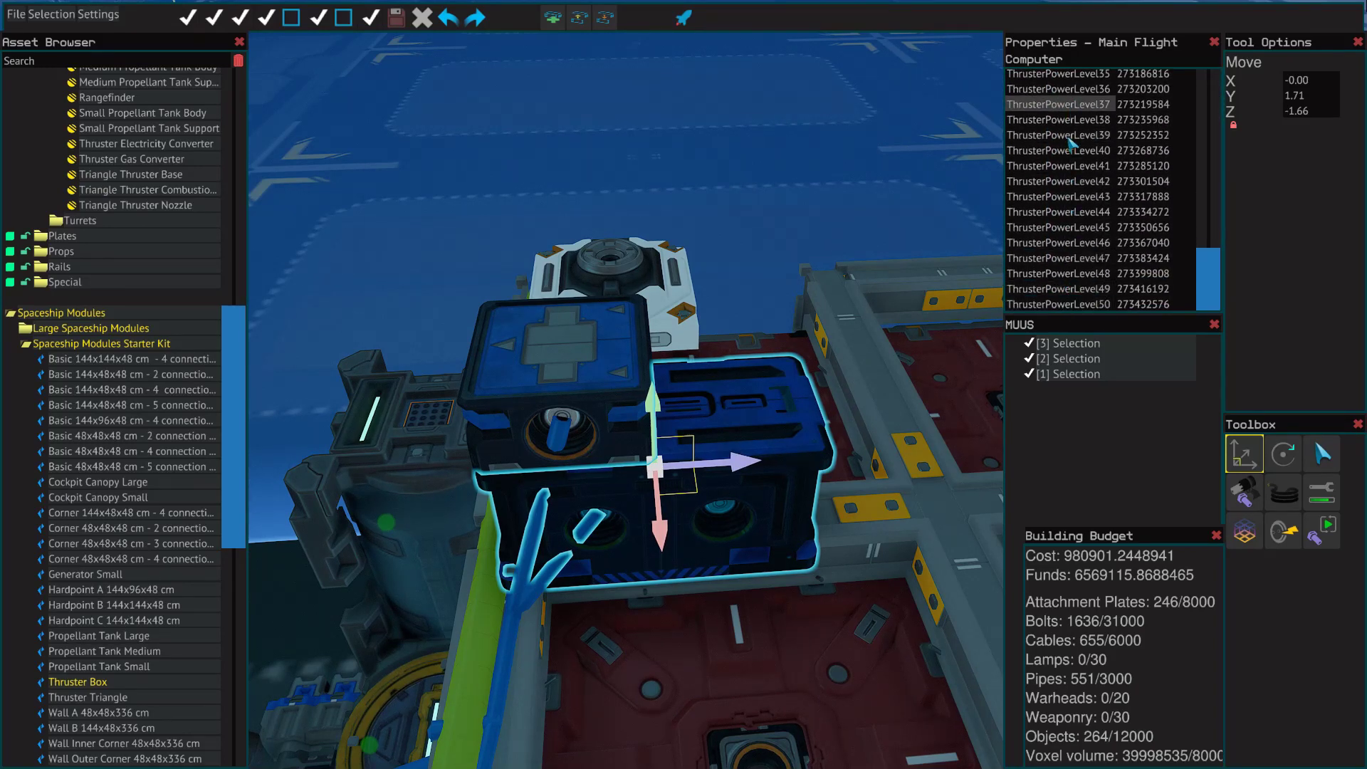
scroll(1069, 245, "up", 3)
scroll(1069, 246, "up", 7)
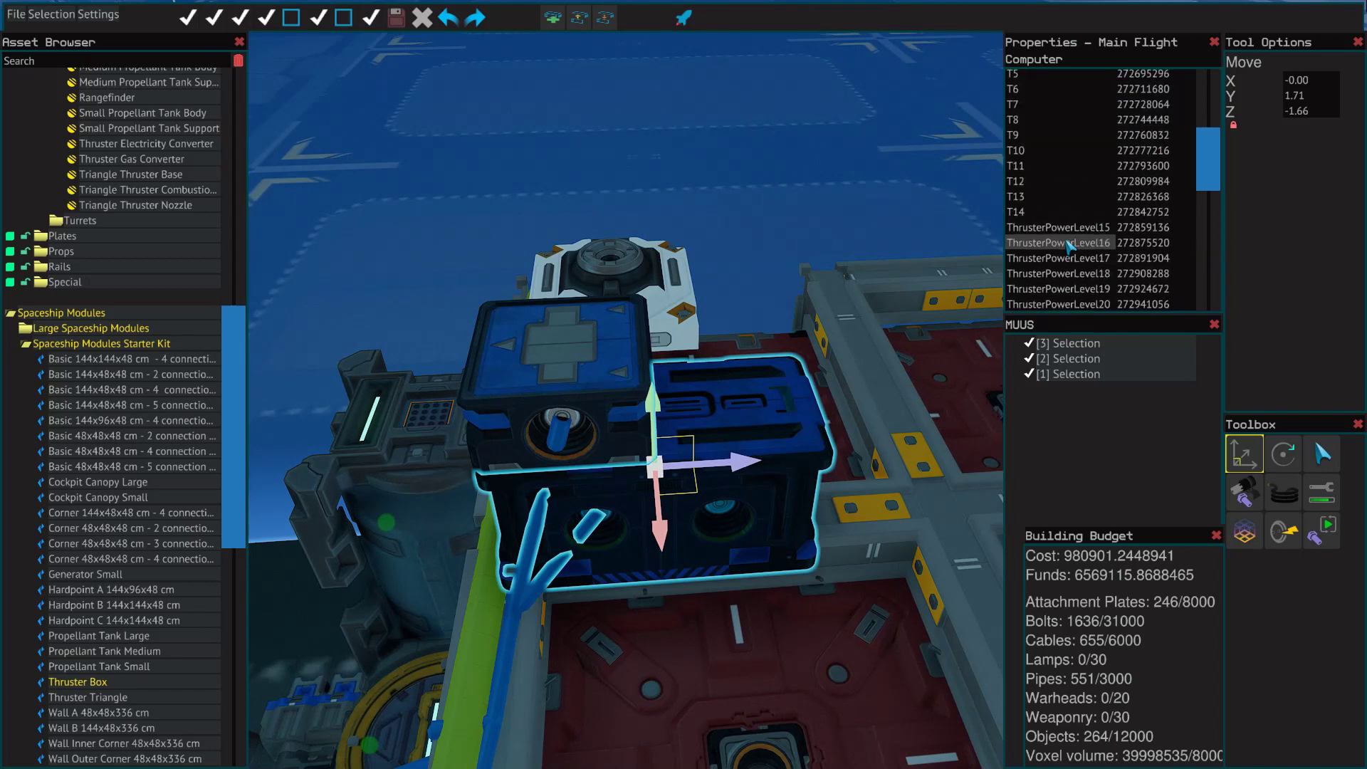
scroll(1069, 245, "up", 5)
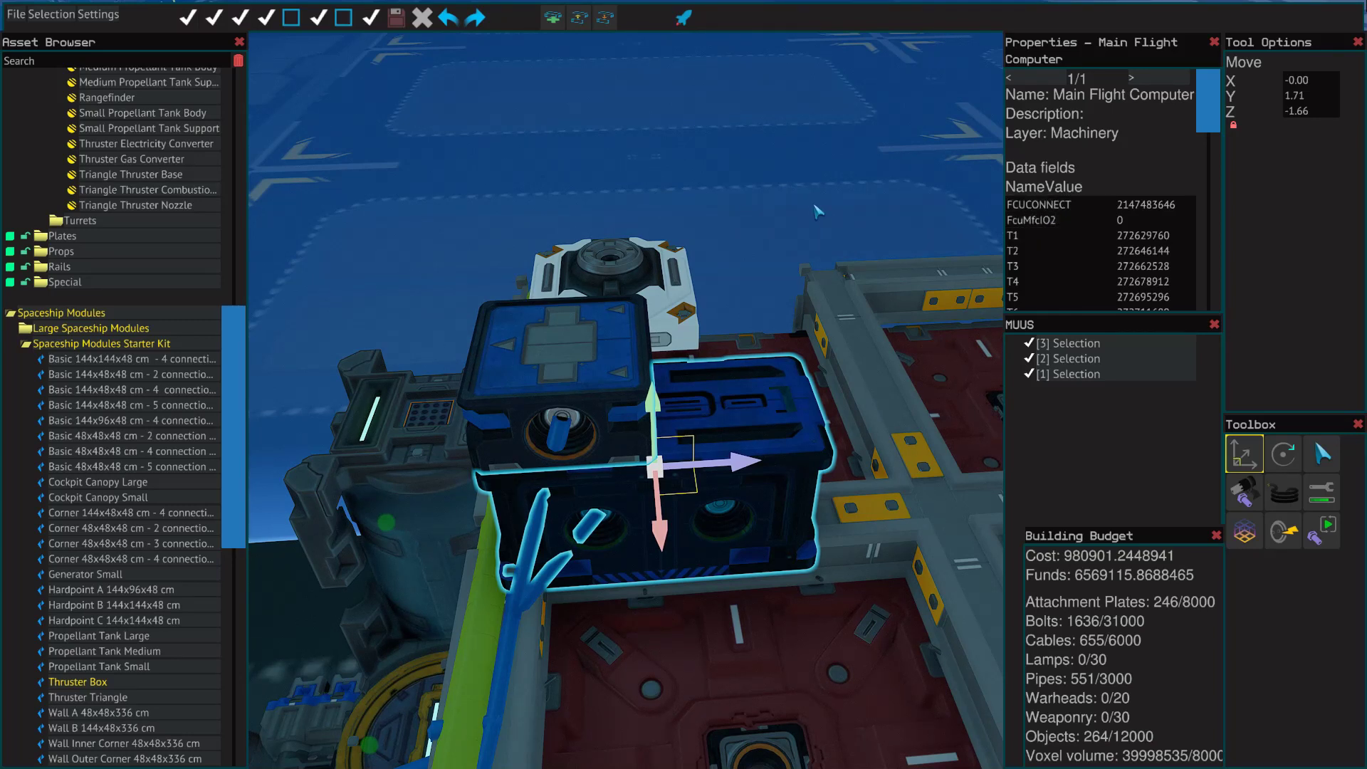
- Compare the FCUCONNECT field name on the Flight Control Unit with the one on the Main Flight Computer, then clear the selection
left_click(504, 377)
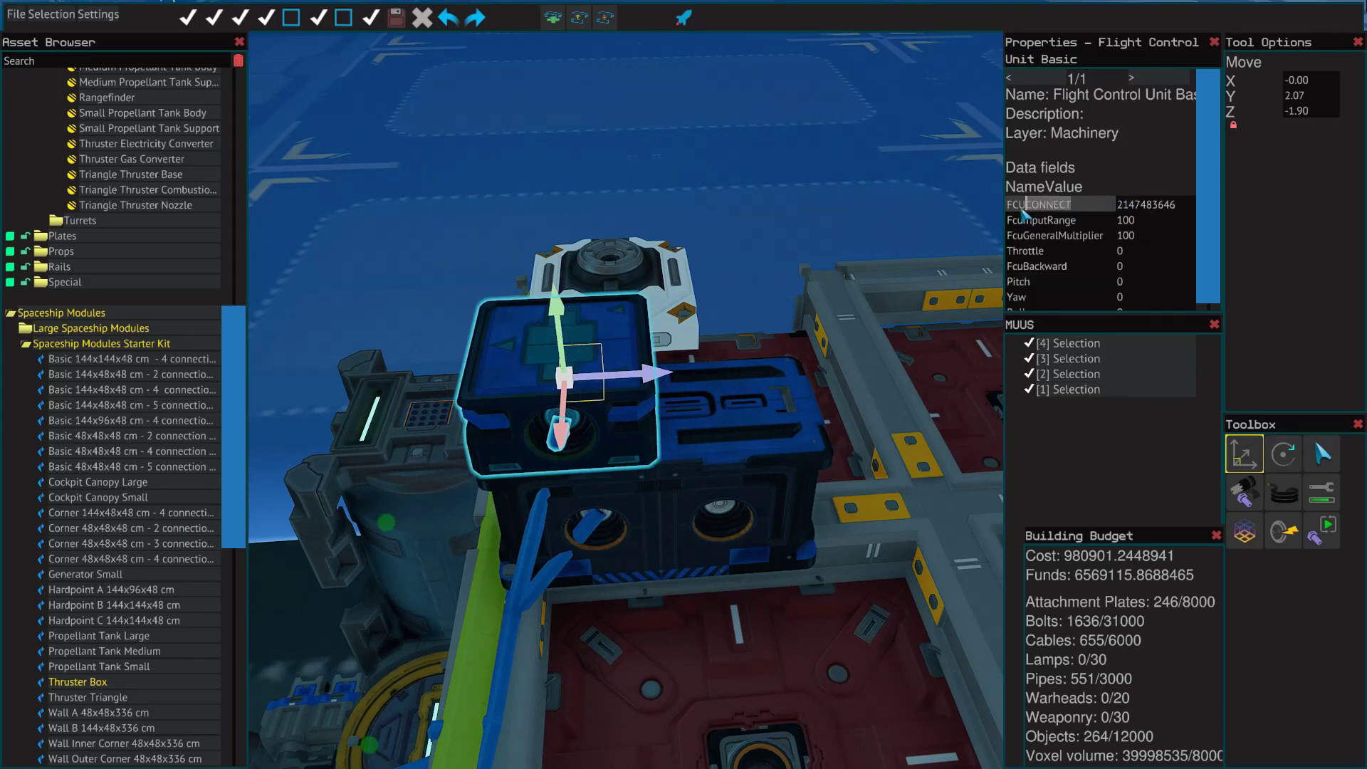
left_click_drag(1022, 211, 1009, 209)
left_click(760, 426)
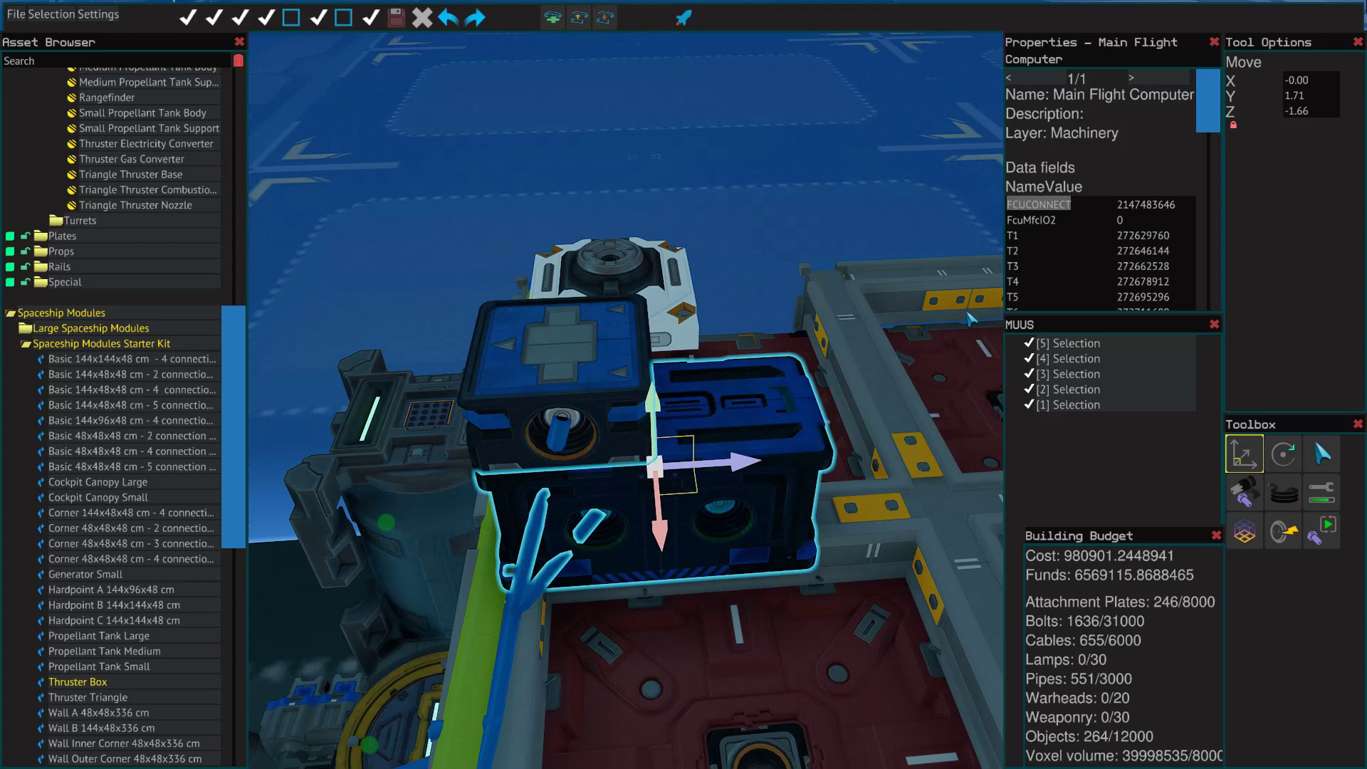
left_click(1089, 205)
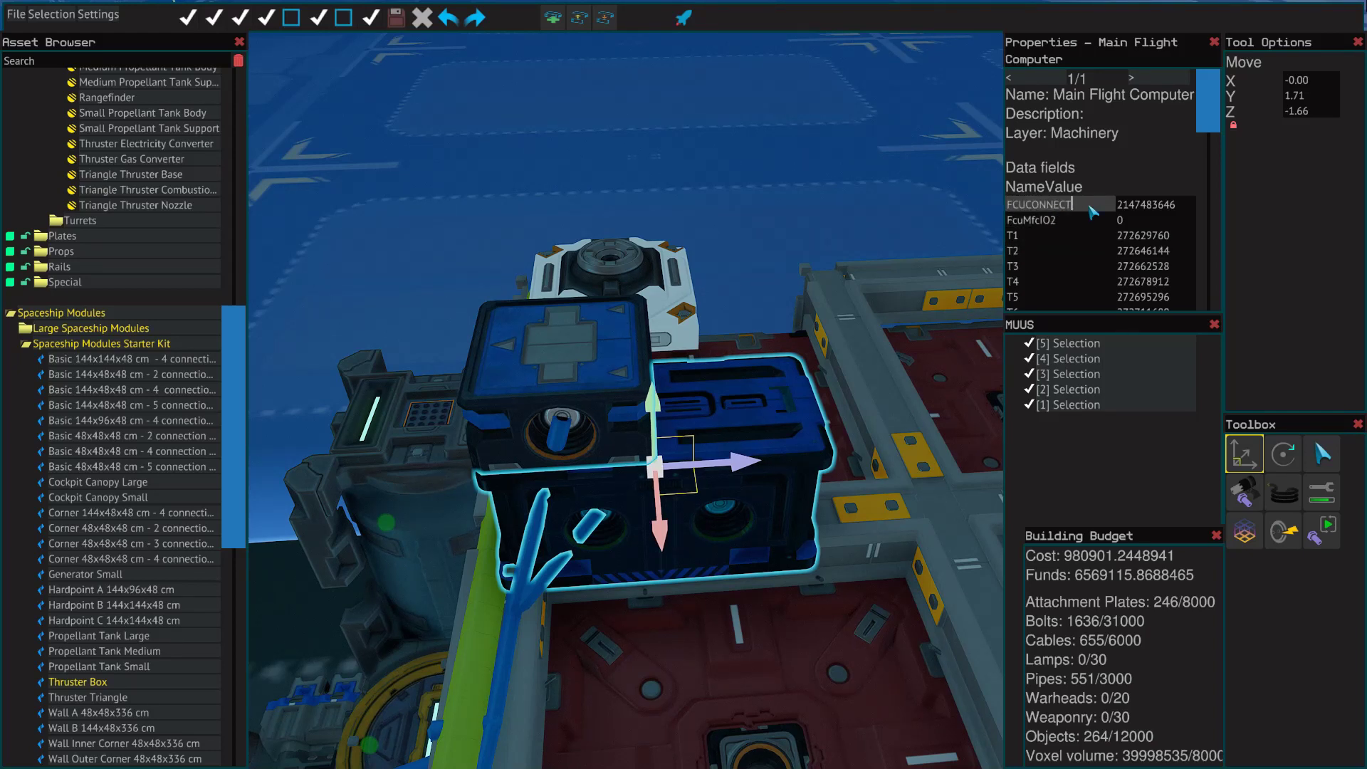
left_click(605, 354)
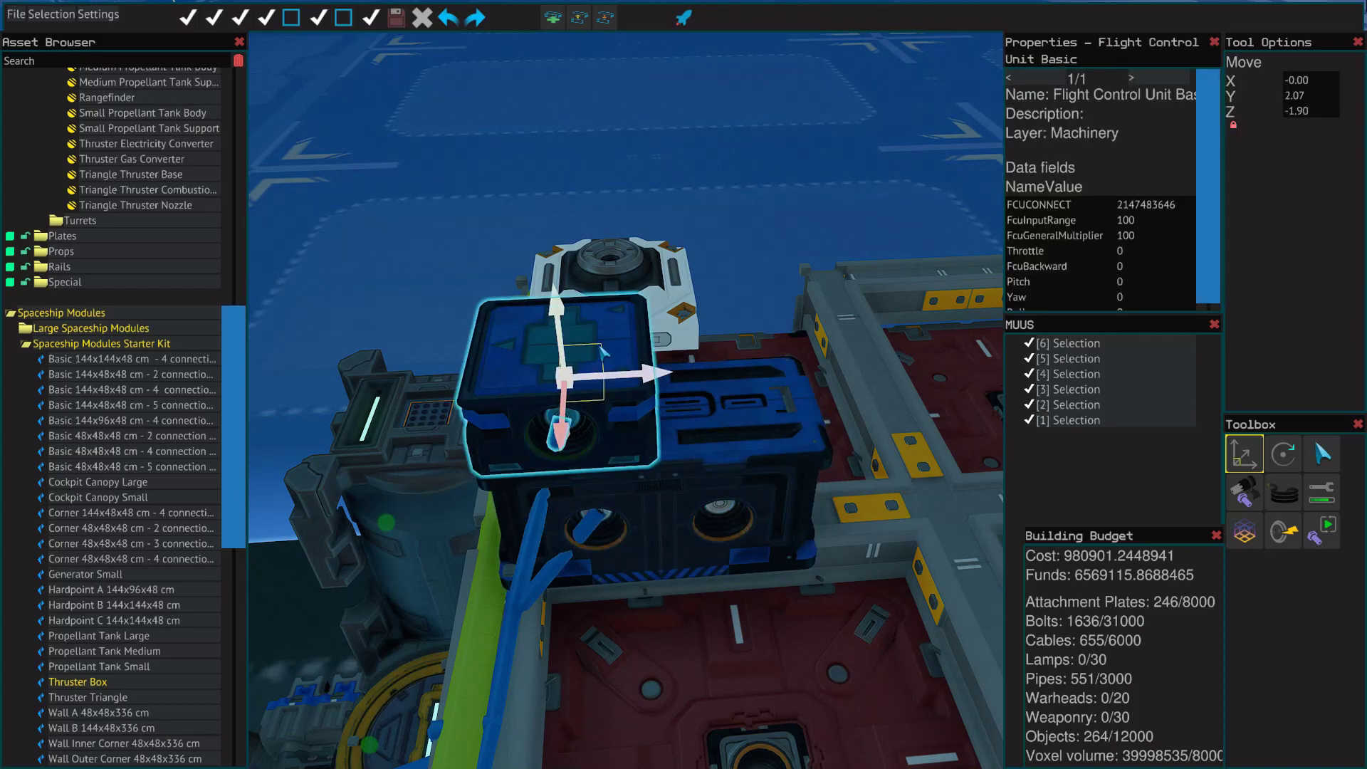
left_click_drag(1084, 213, 1008, 214)
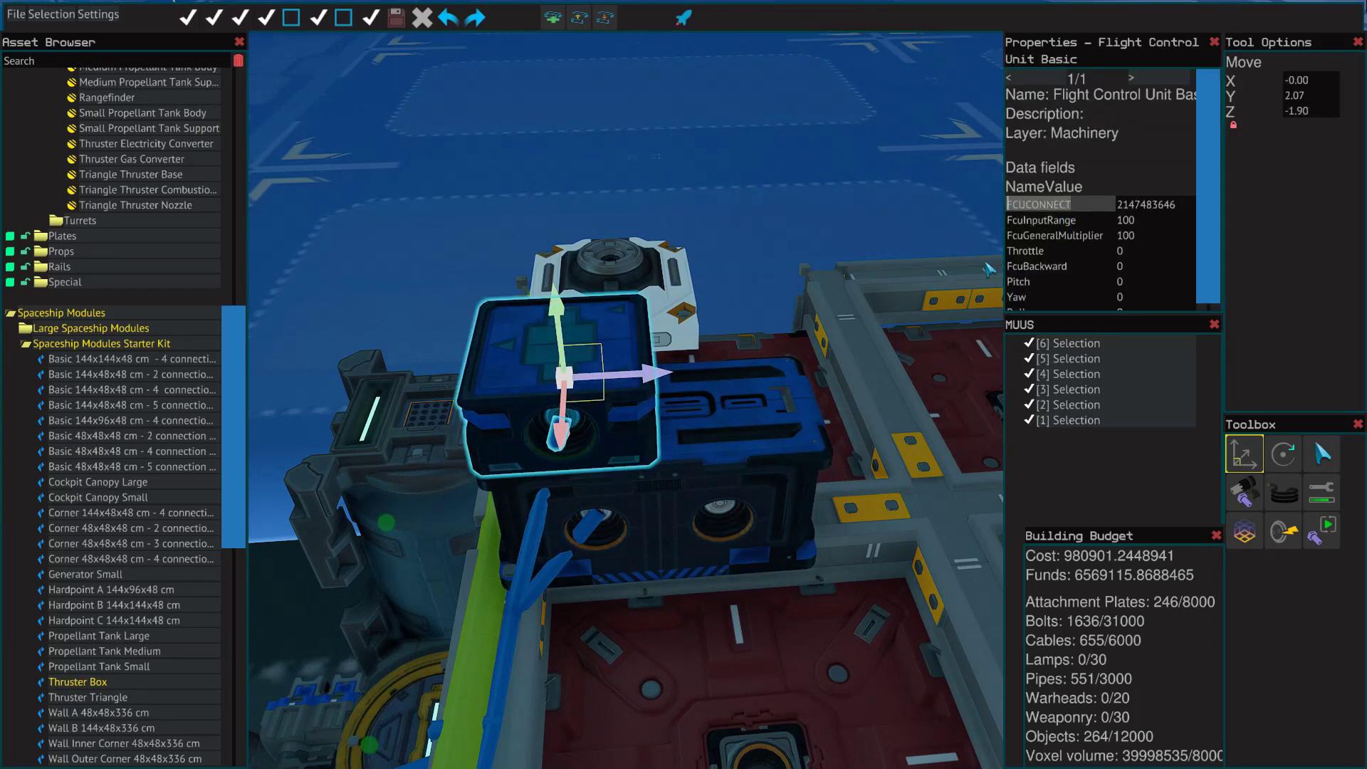
left_click(753, 404)
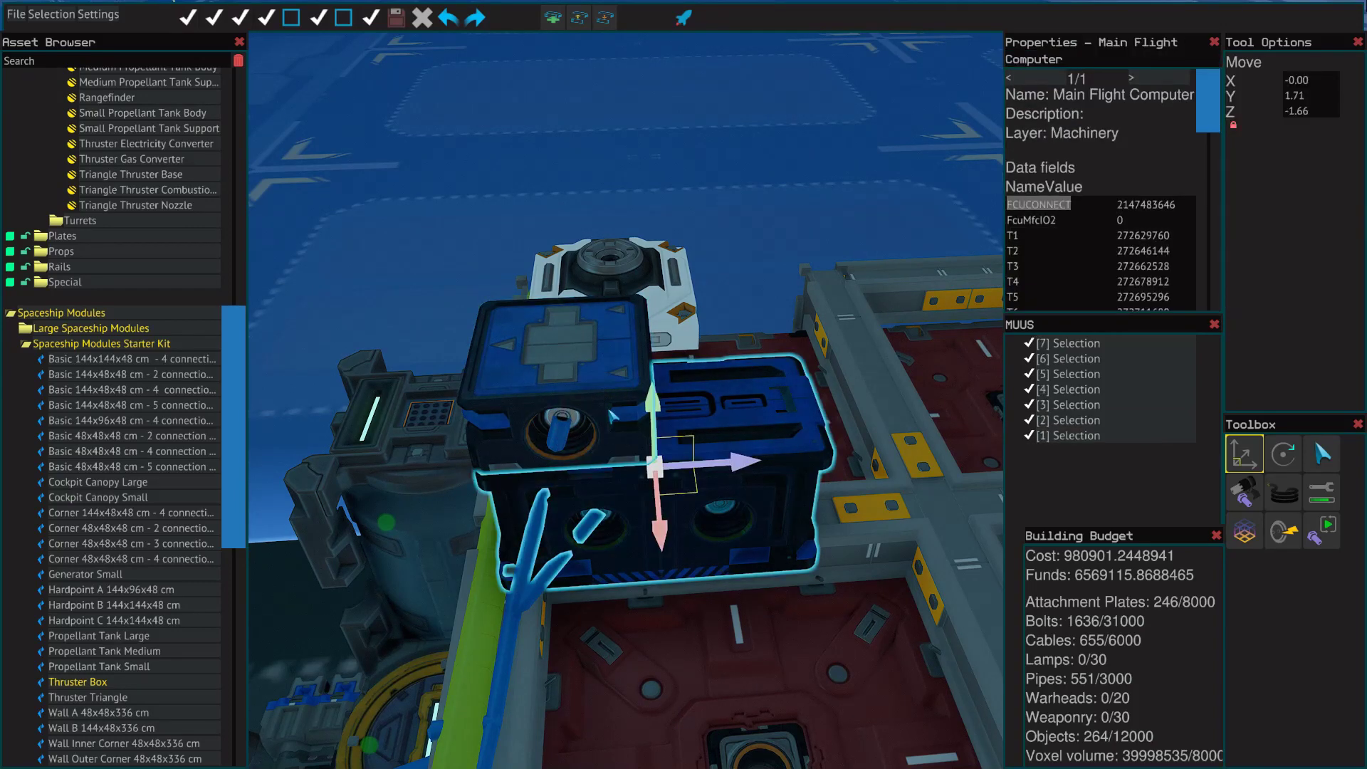
left_click(712, 215)
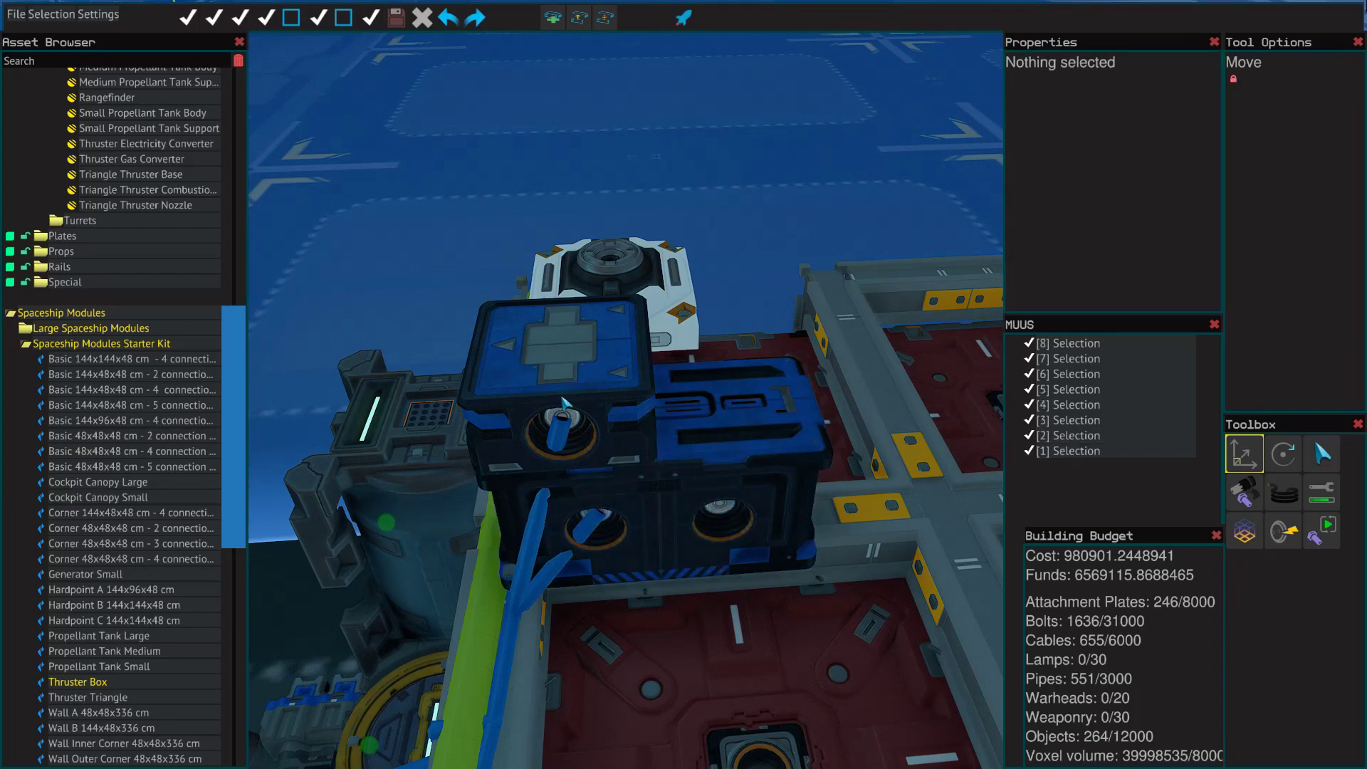
- Compare the FCUCONNECT values of the Flight Control Unit and the Main Flight Computer
left_click(566, 400)
left_click_drag(1120, 204, 1189, 212)
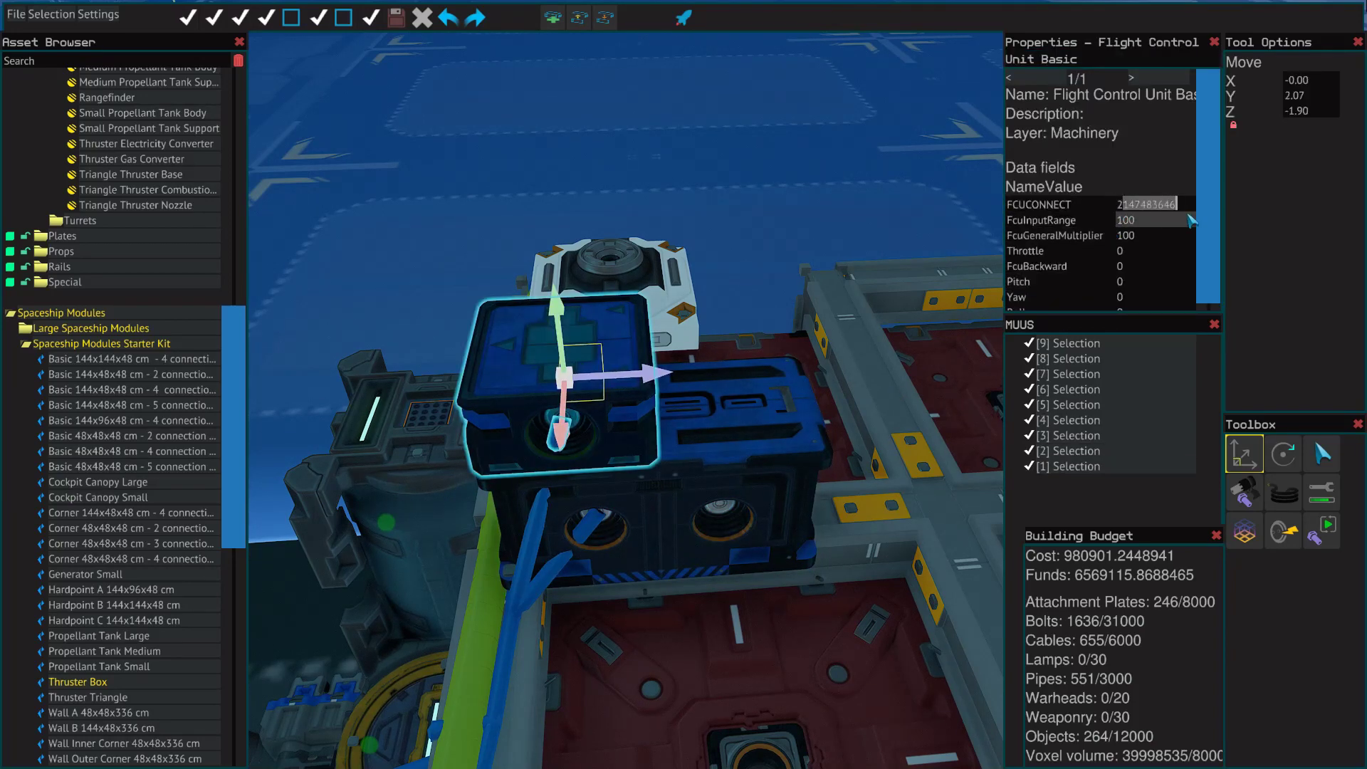
left_click(914, 208)
left_click(616, 360)
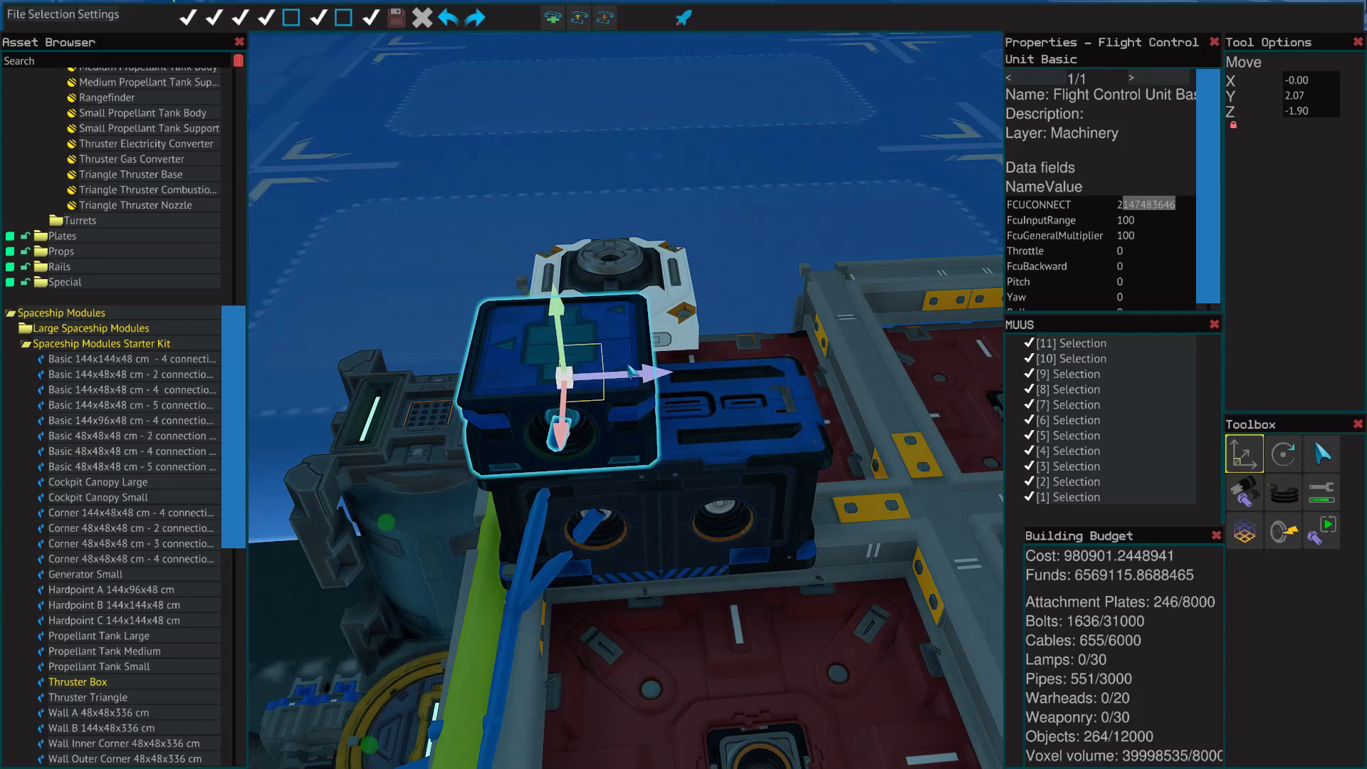
left_click(763, 459)
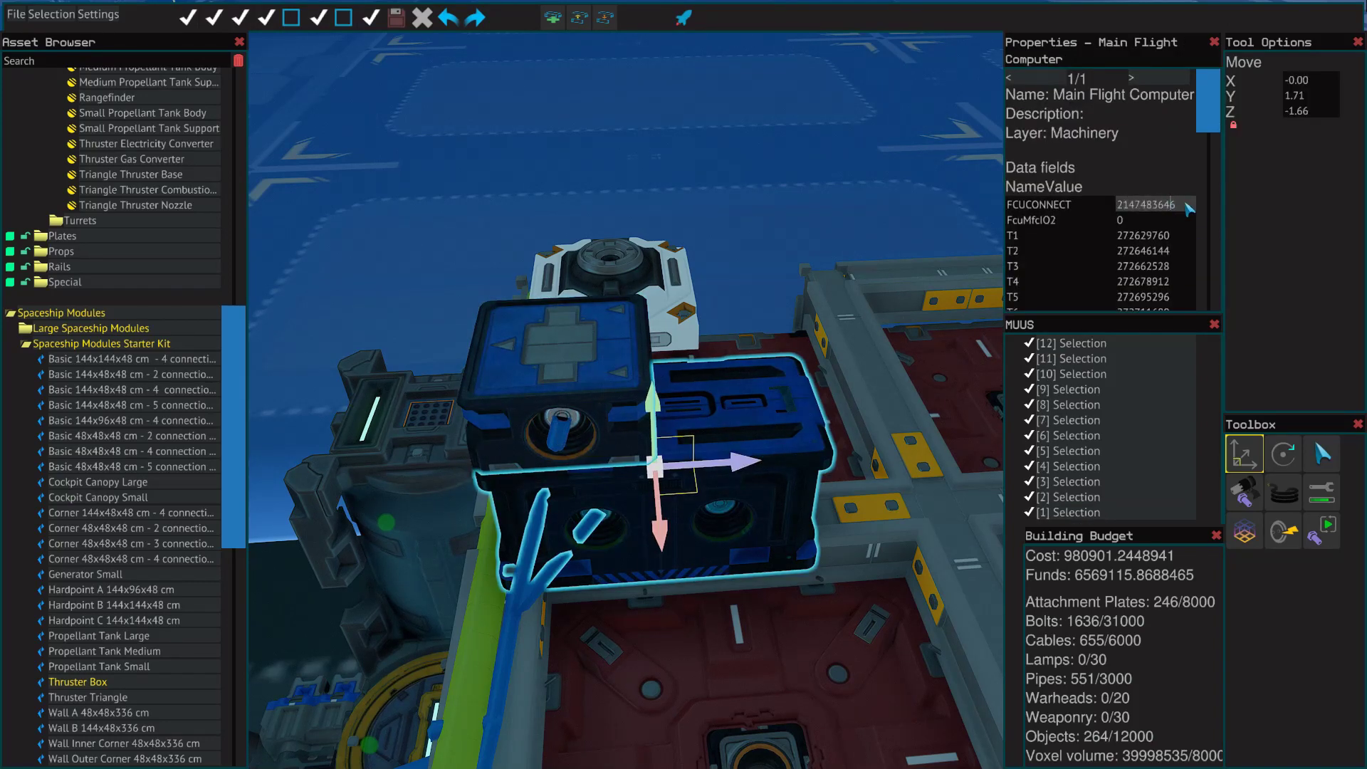
left_click(556, 364)
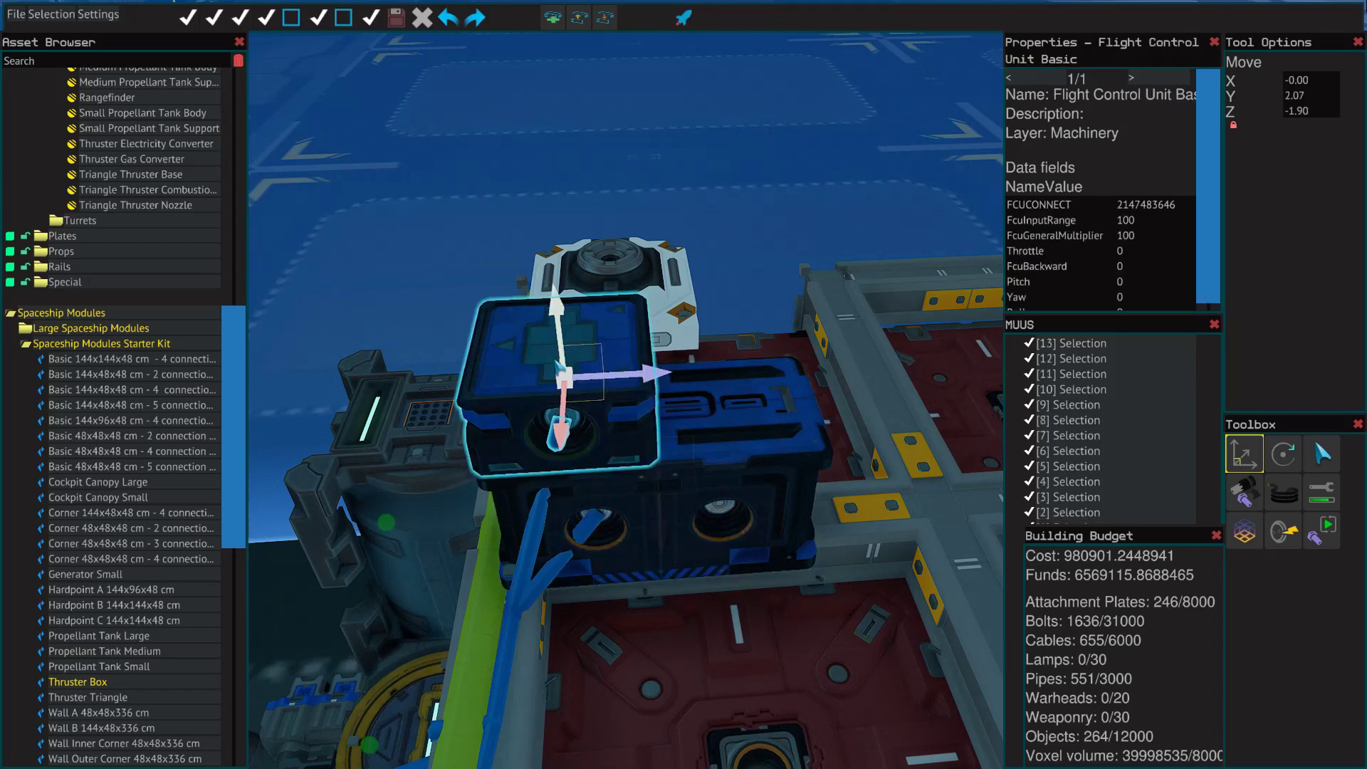
left_click(760, 403)
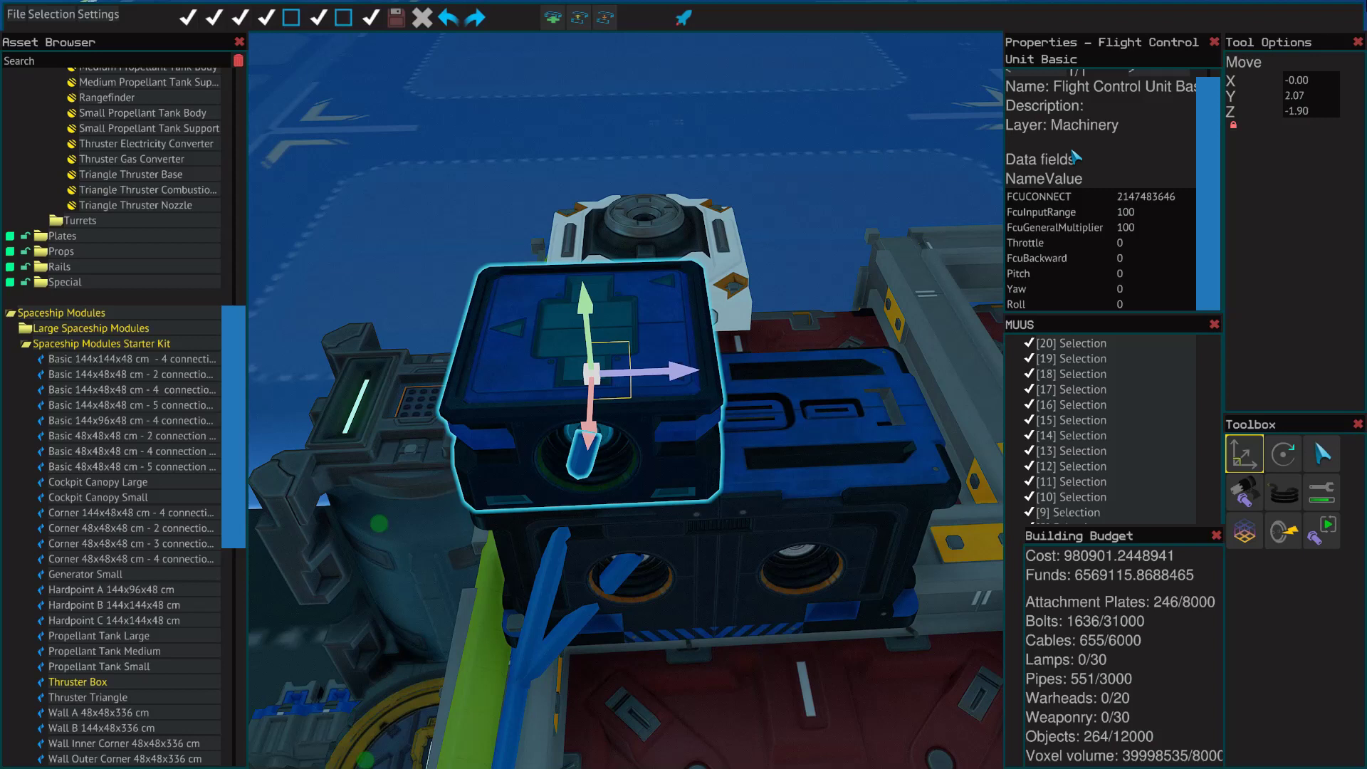
- Review the FCUCONNECT, FcuInputRange and FcuGeneralMultiplier fields of the Flight Control Unit
left_click(1083, 198)
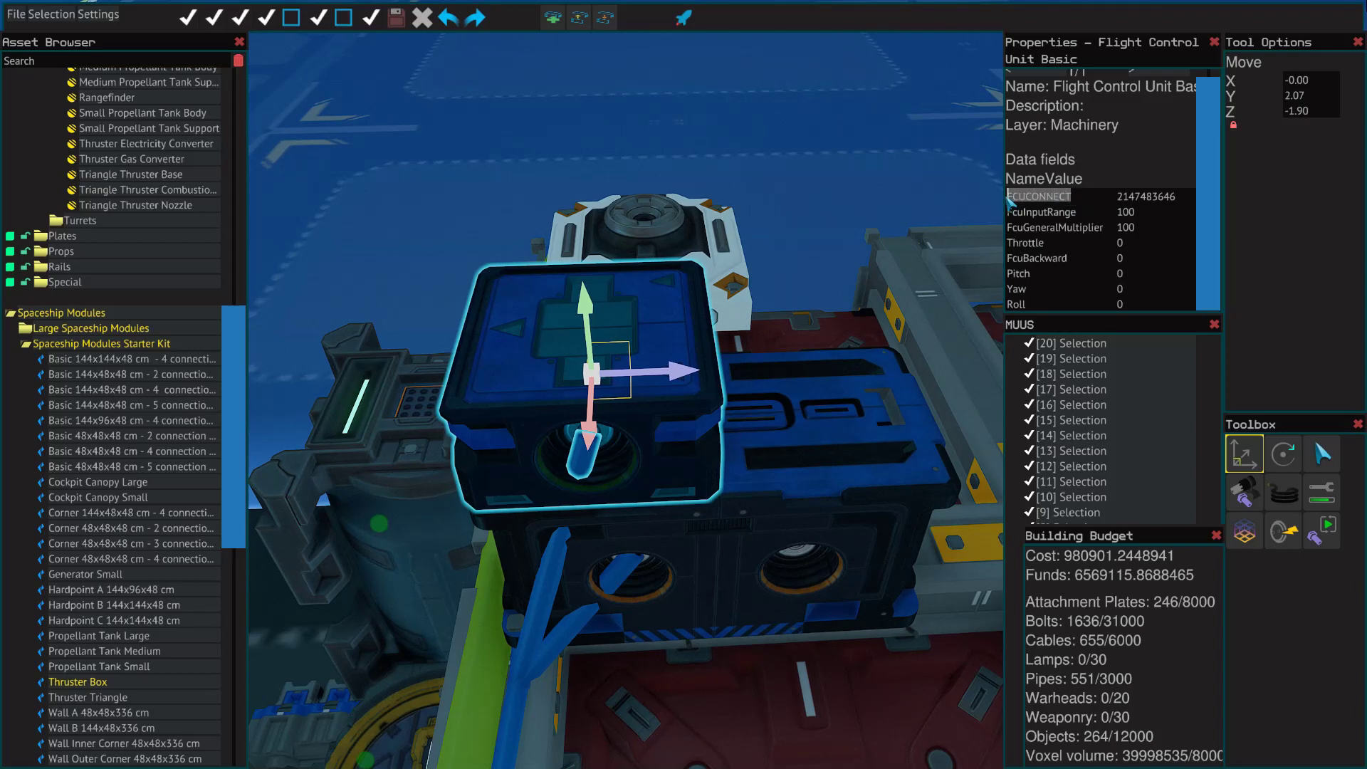
left_click(1091, 215)
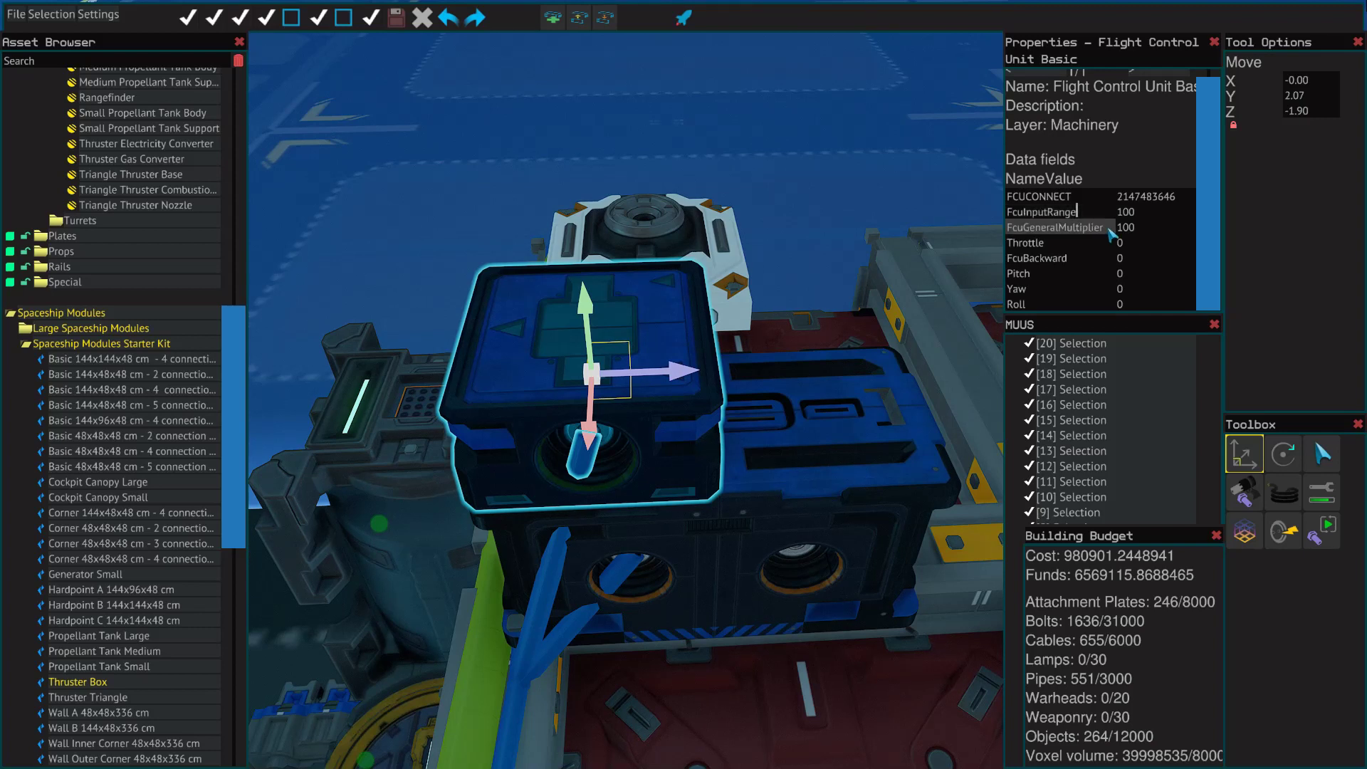
left_click(1108, 229)
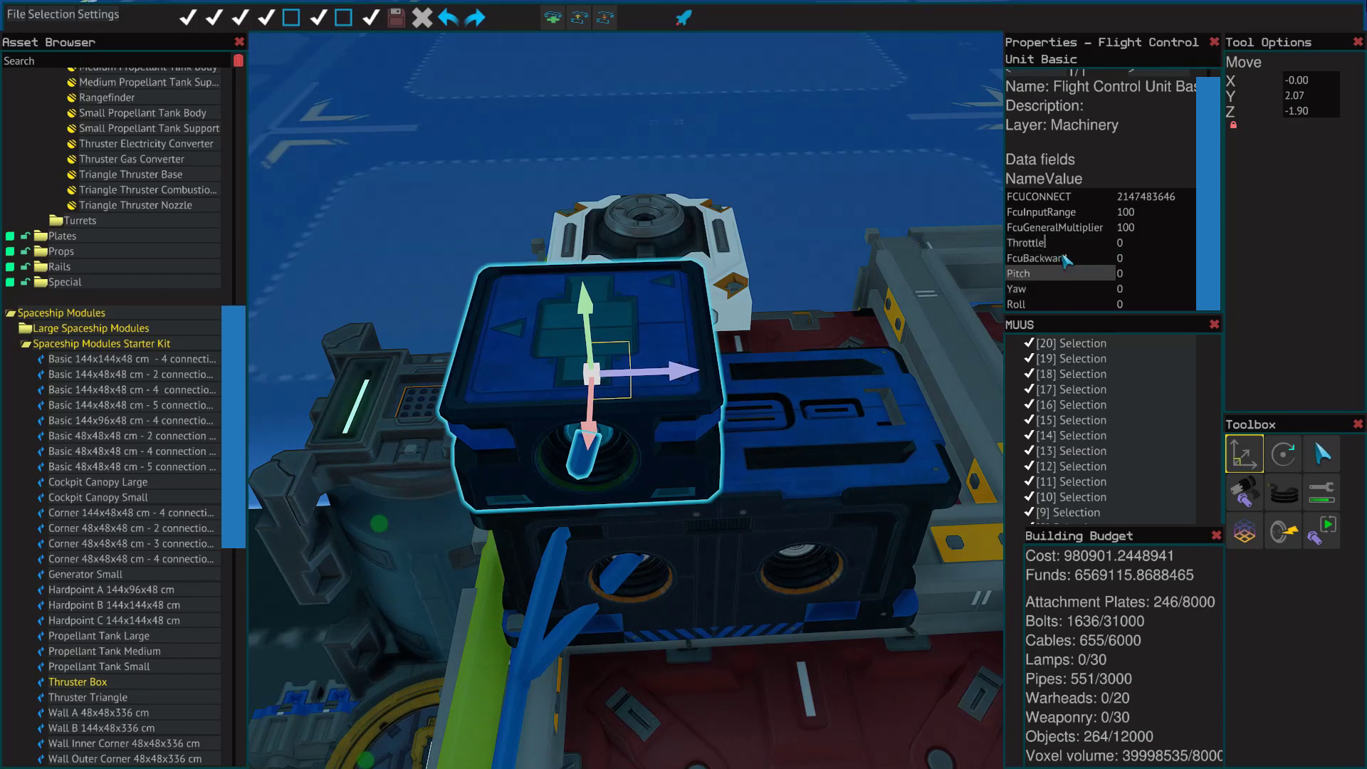
- Review the Flight Control Unit's Throttle, Pitch and Roll movement fields, then deselect the unit
left_click_drag(1023, 249, 1008, 249)
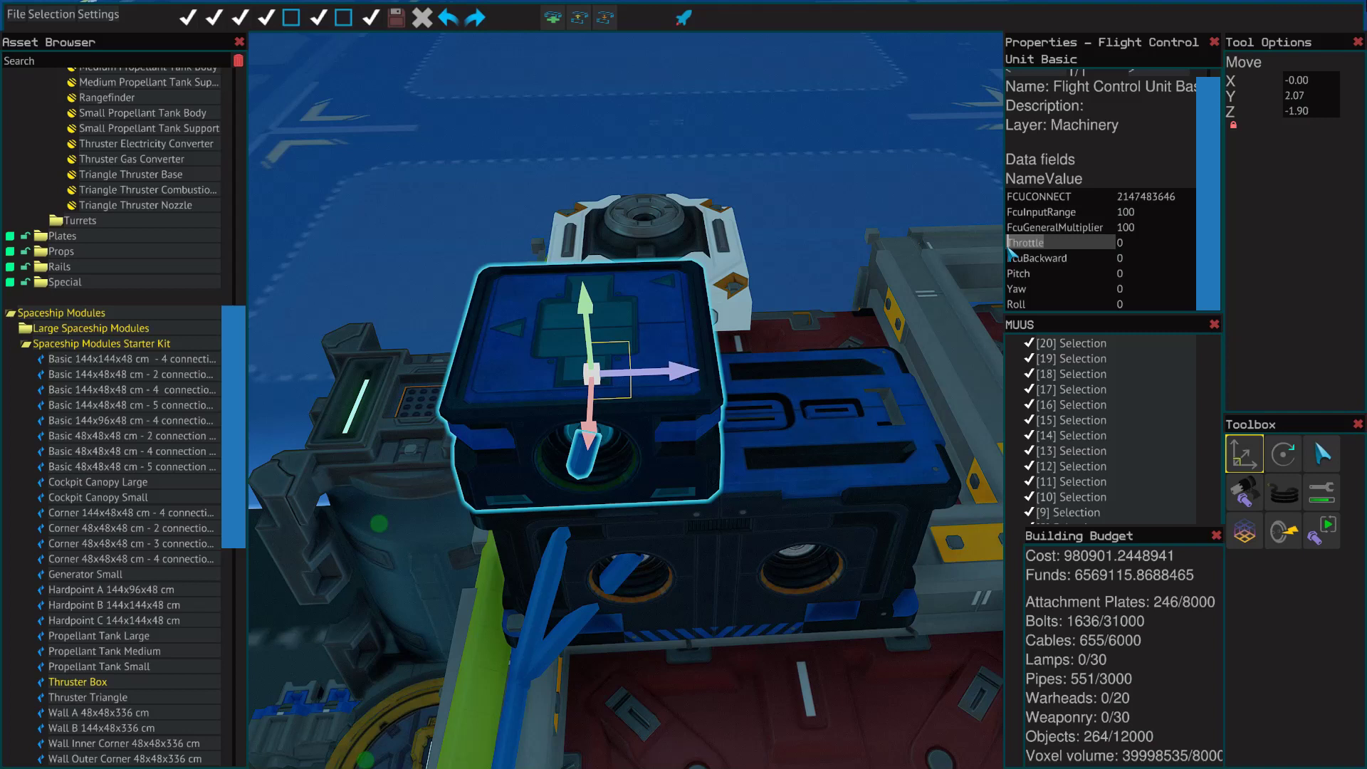
left_click(1067, 245)
double_click(1030, 245)
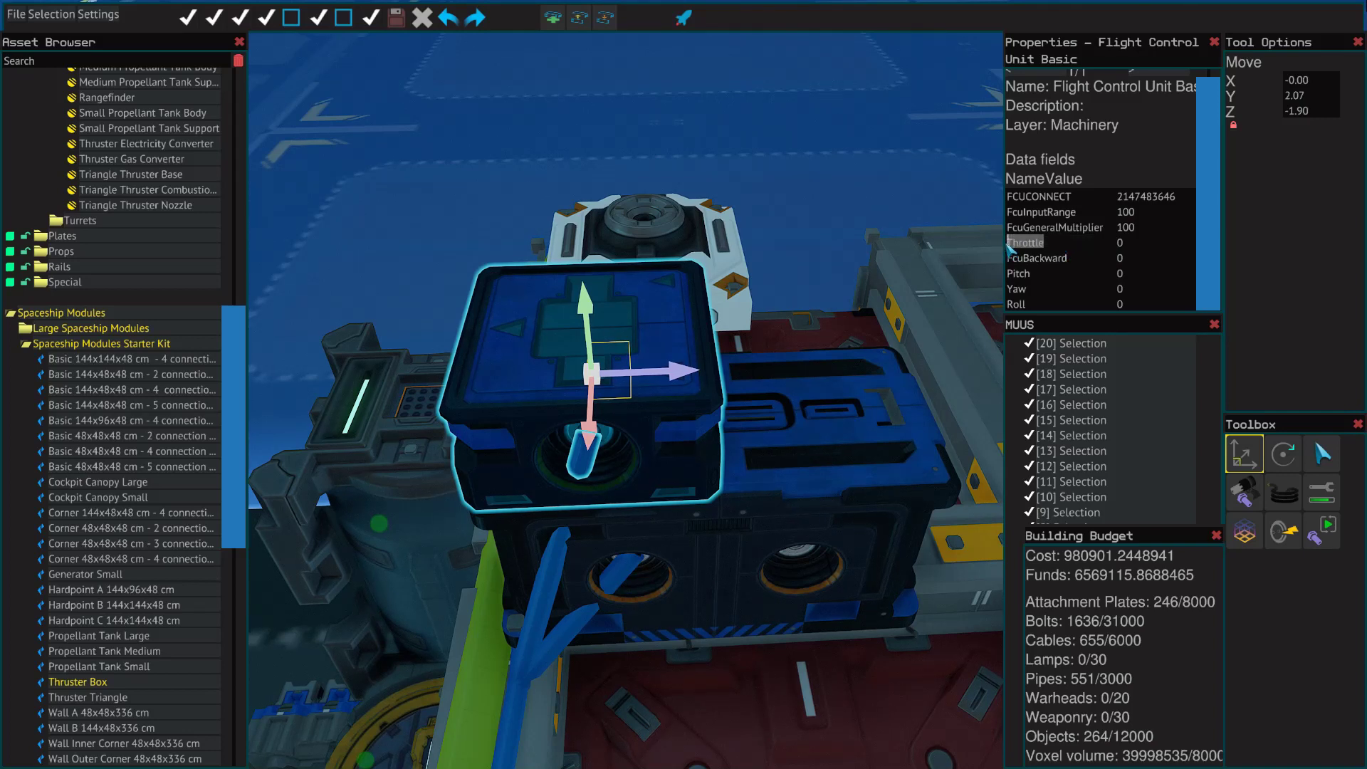
left_click(1053, 277)
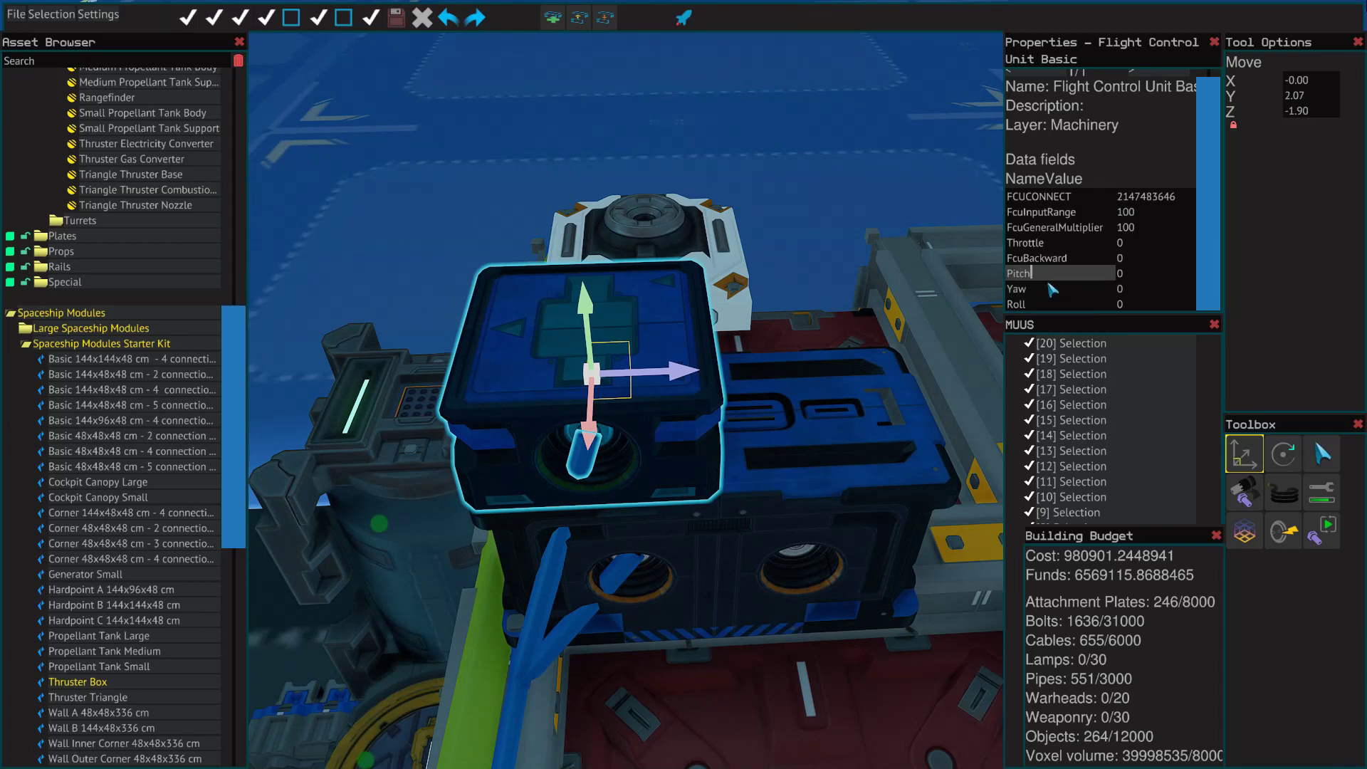
left_click(1052, 305)
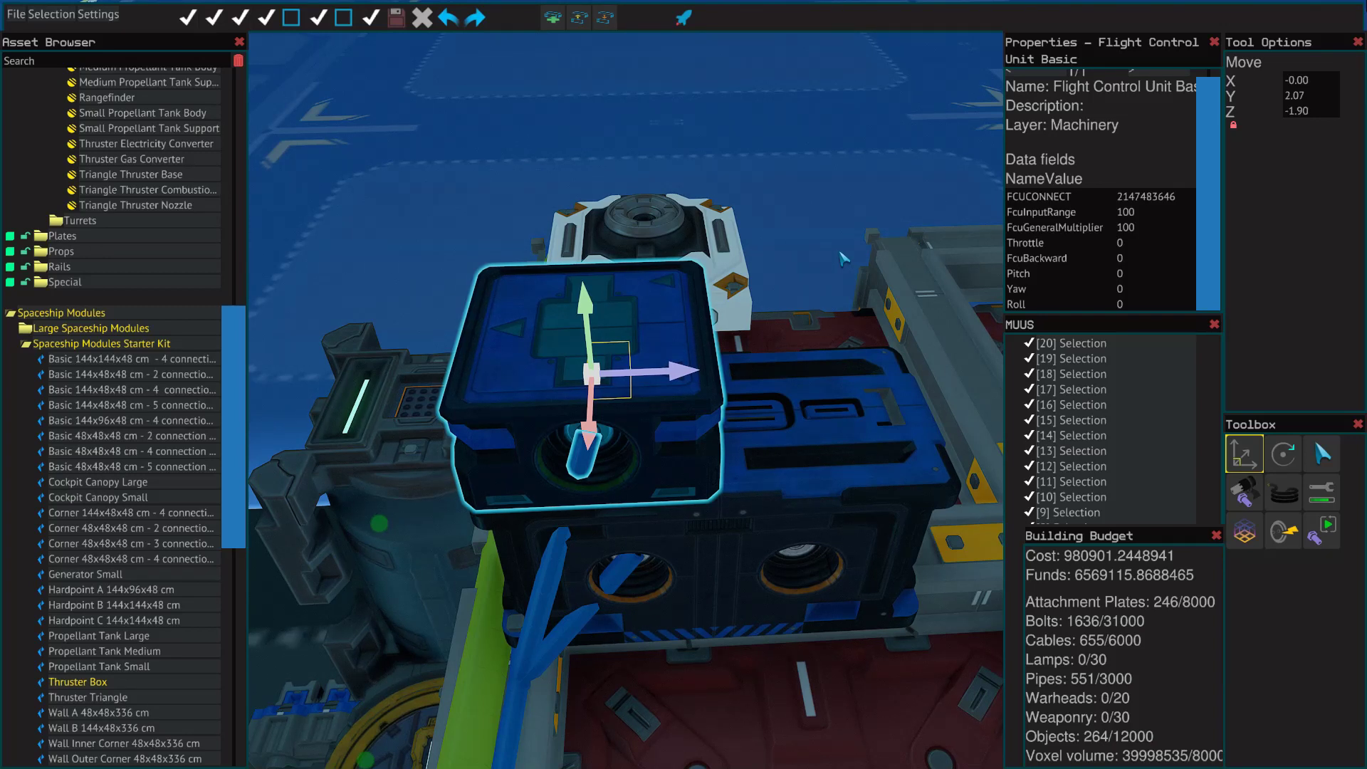
left_click(807, 187)
scroll(800, 172, "down", 5)
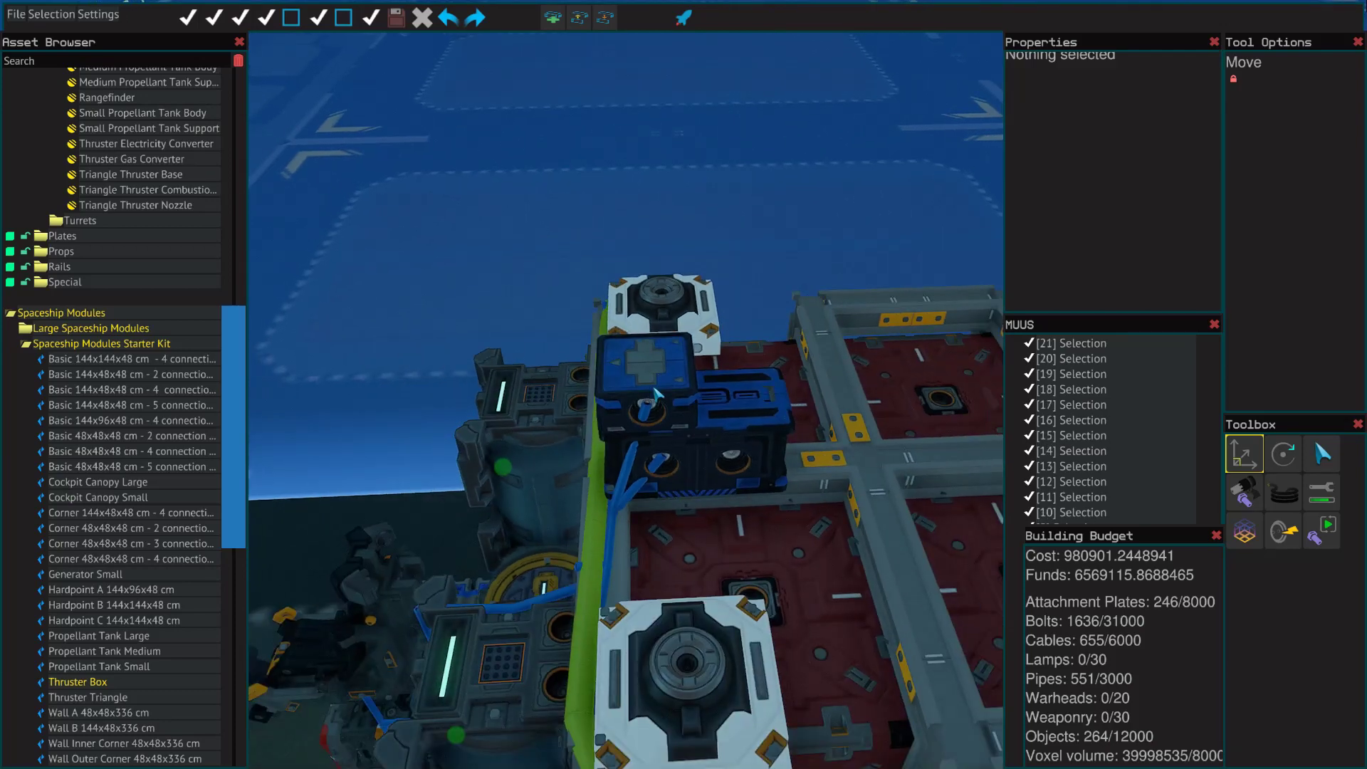
- Look over the Flight Control Unit's data fields, then deselect it and examine the cockpit's control levers
left_click(641, 377)
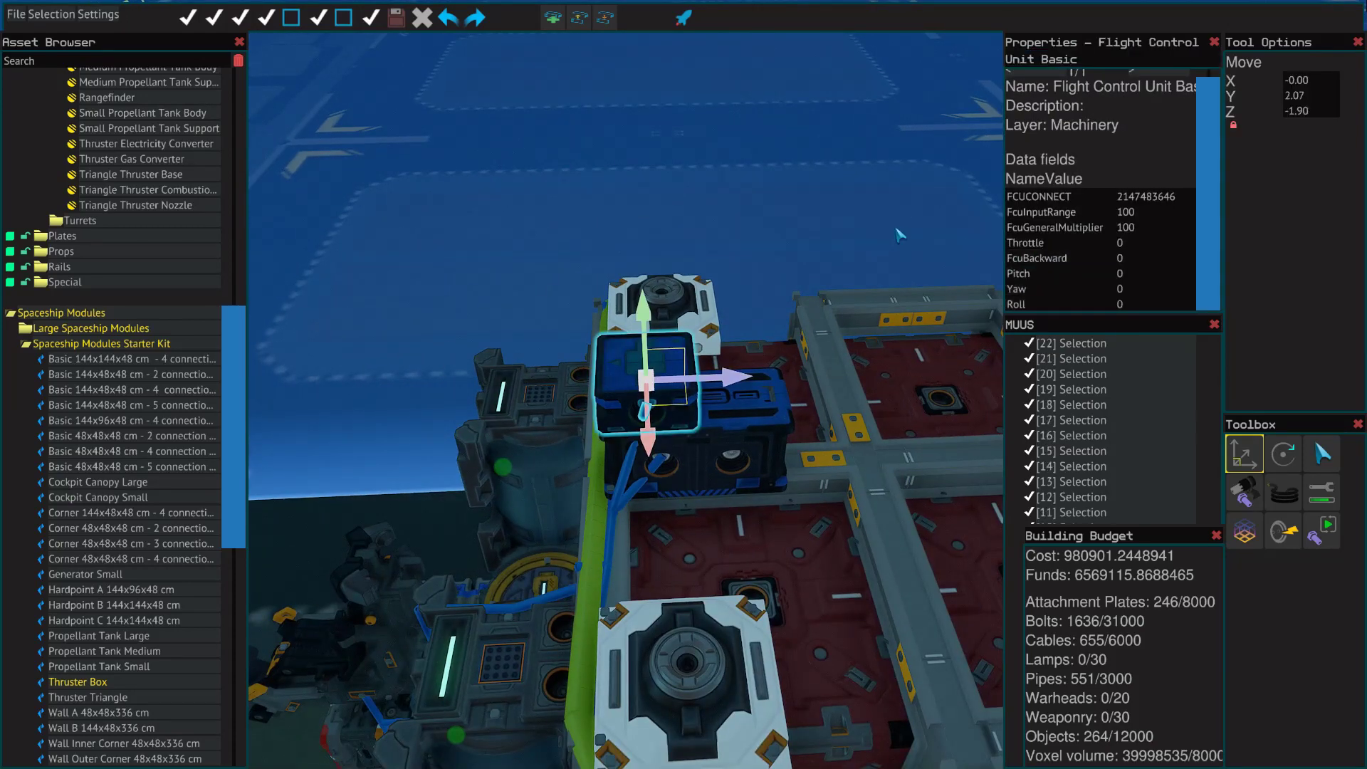
left_click(886, 218)
key("w")
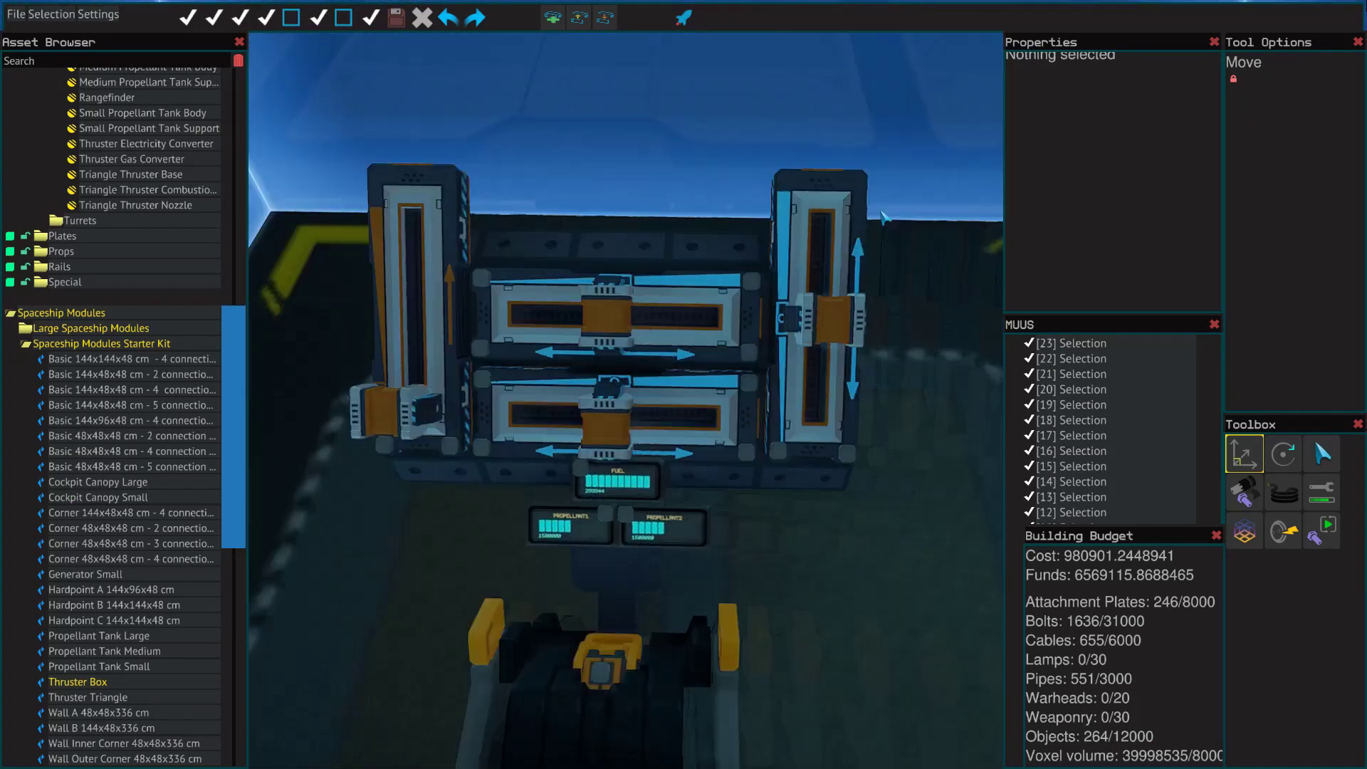
key("w")
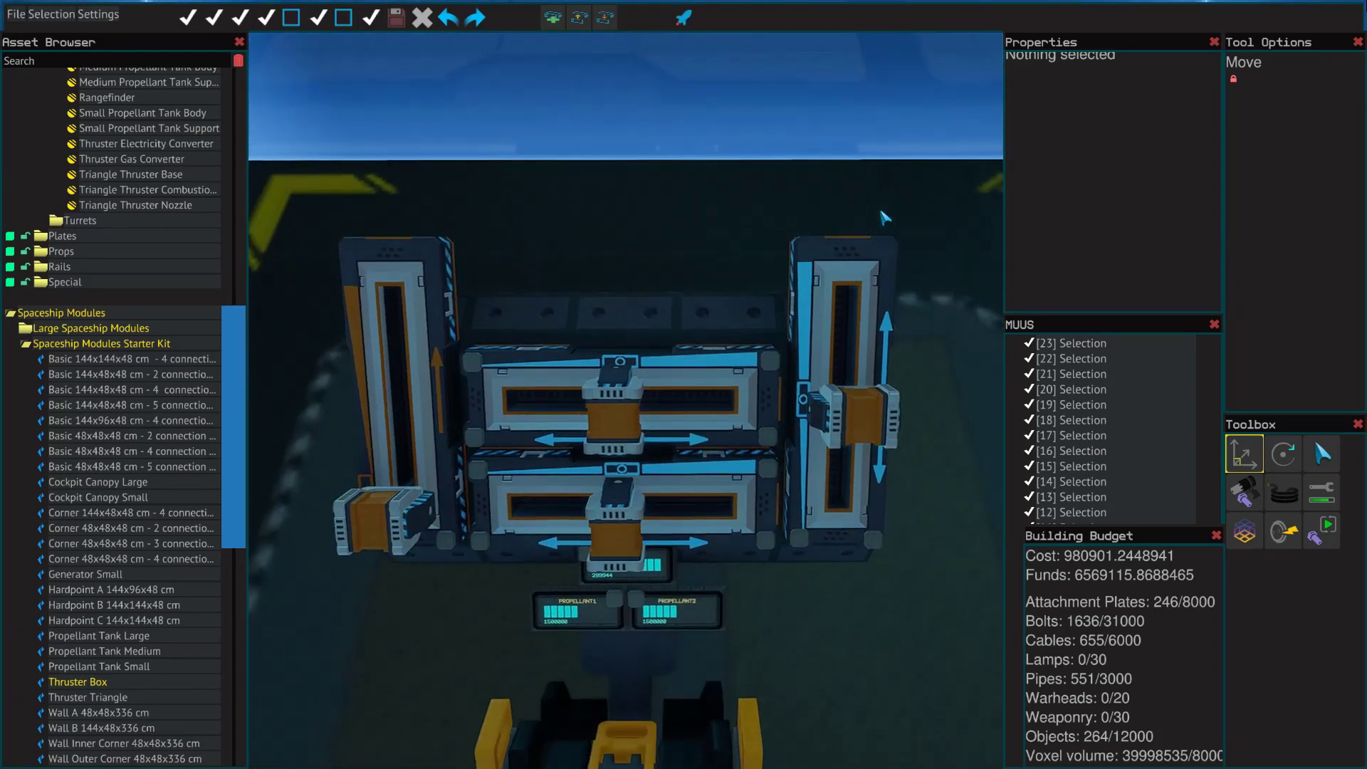
key("w")
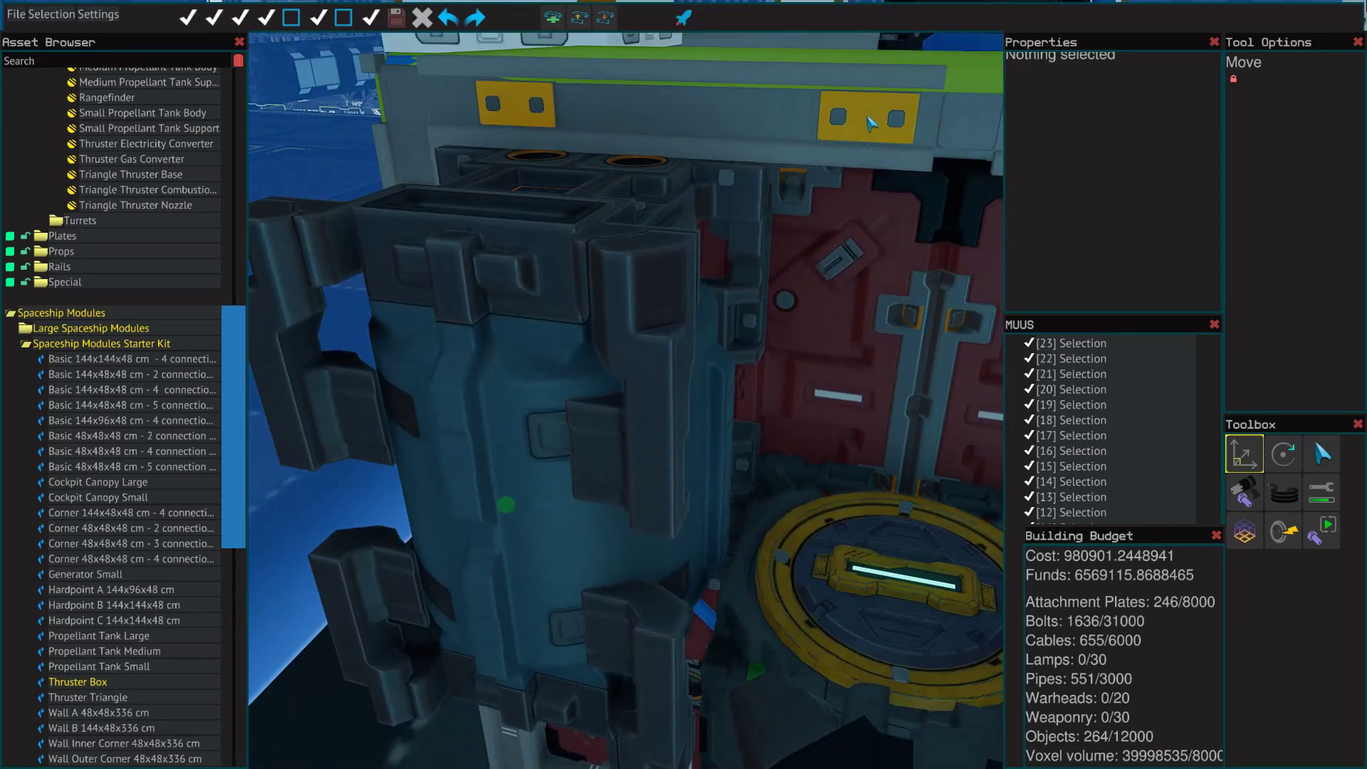
- Recheck the Flight Control Unit's movement fields, then clear the selection and return to the cockpit levers
key("s")
left_click(766, 100)
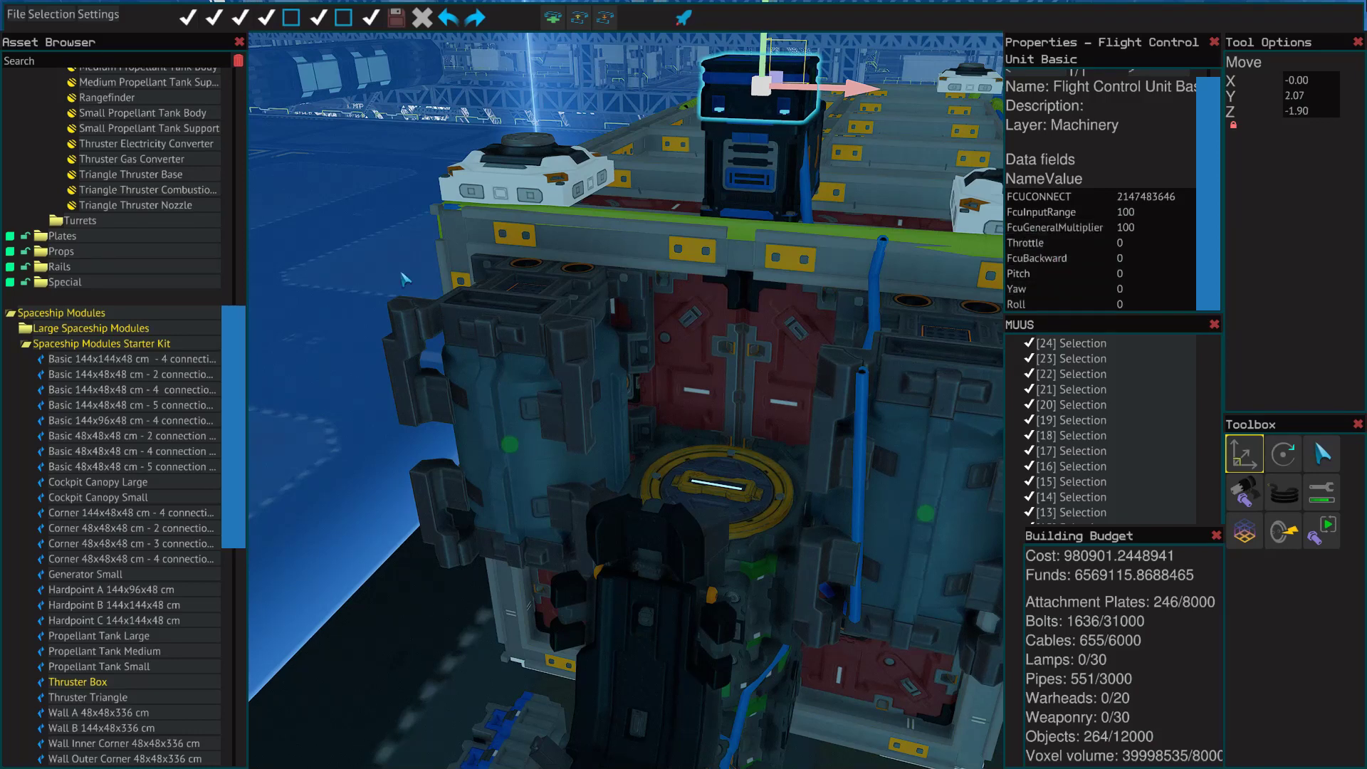
left_click(385, 208)
key("w")
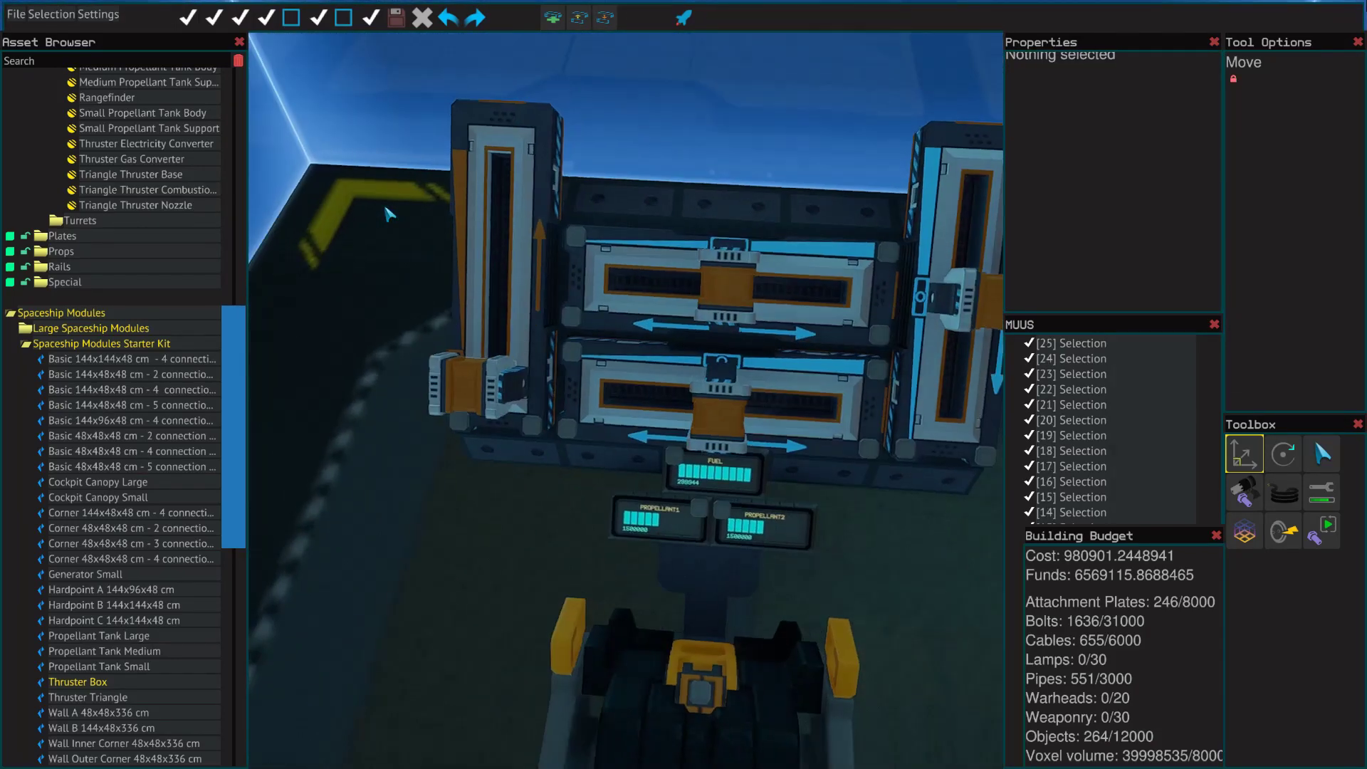
- Review the Throttle field and its output settings on the cockpit's Lever Base, then deselect the lever
right_click(385, 209)
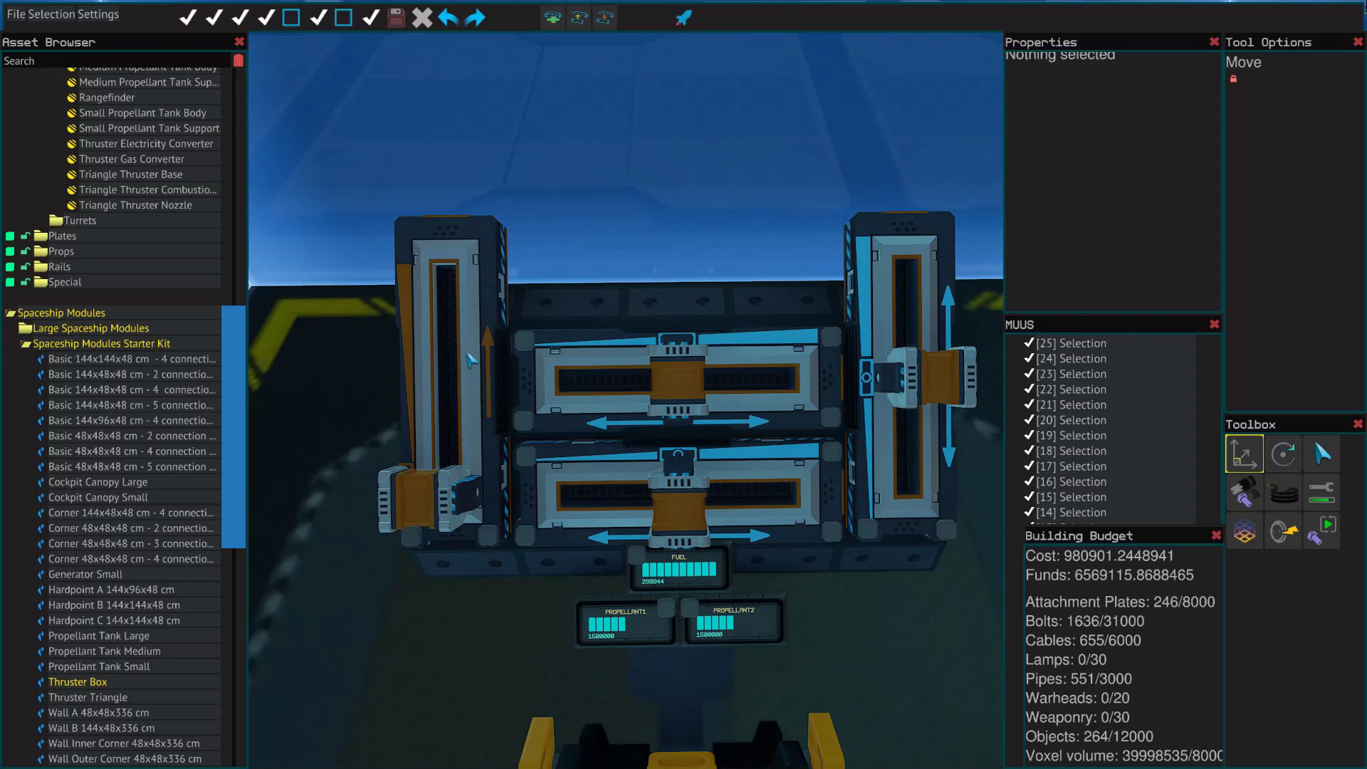
left_click(448, 320)
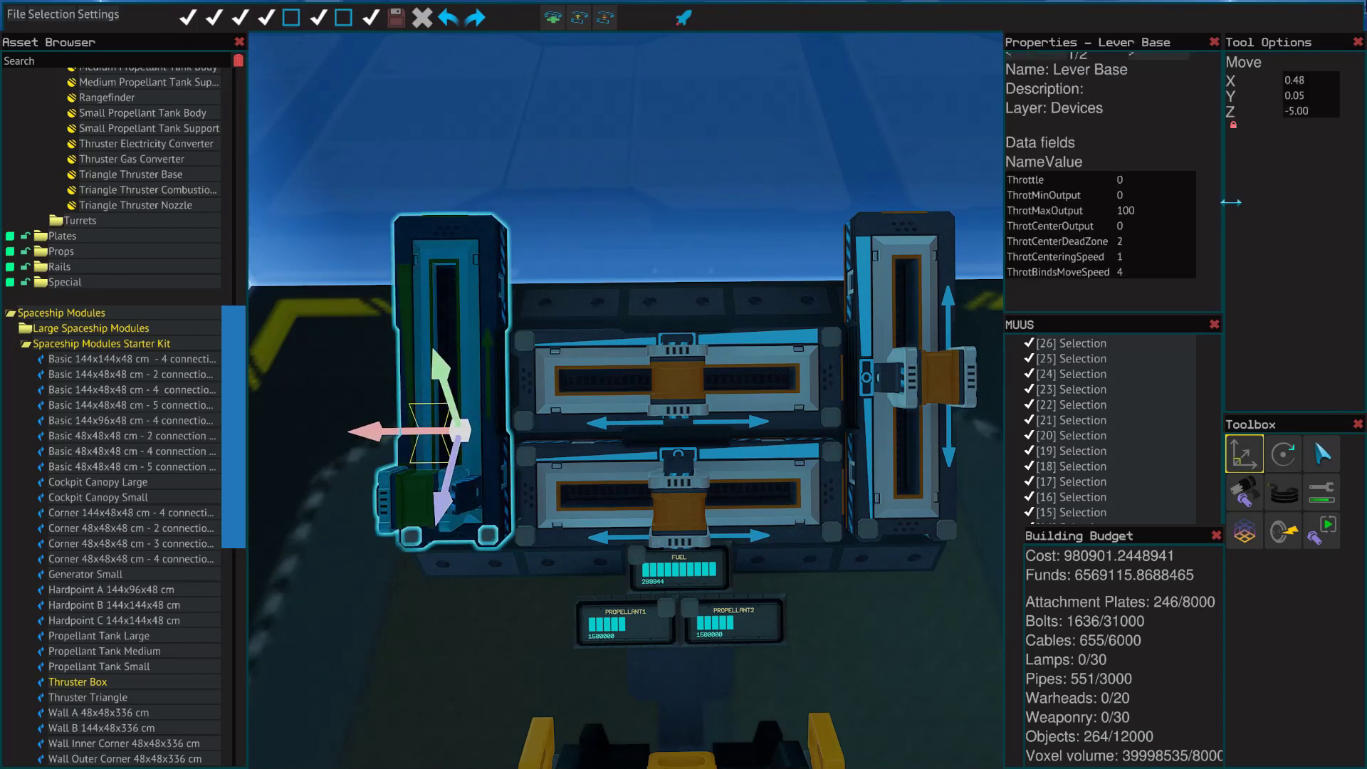
scroll(1140, 85, "up", 1)
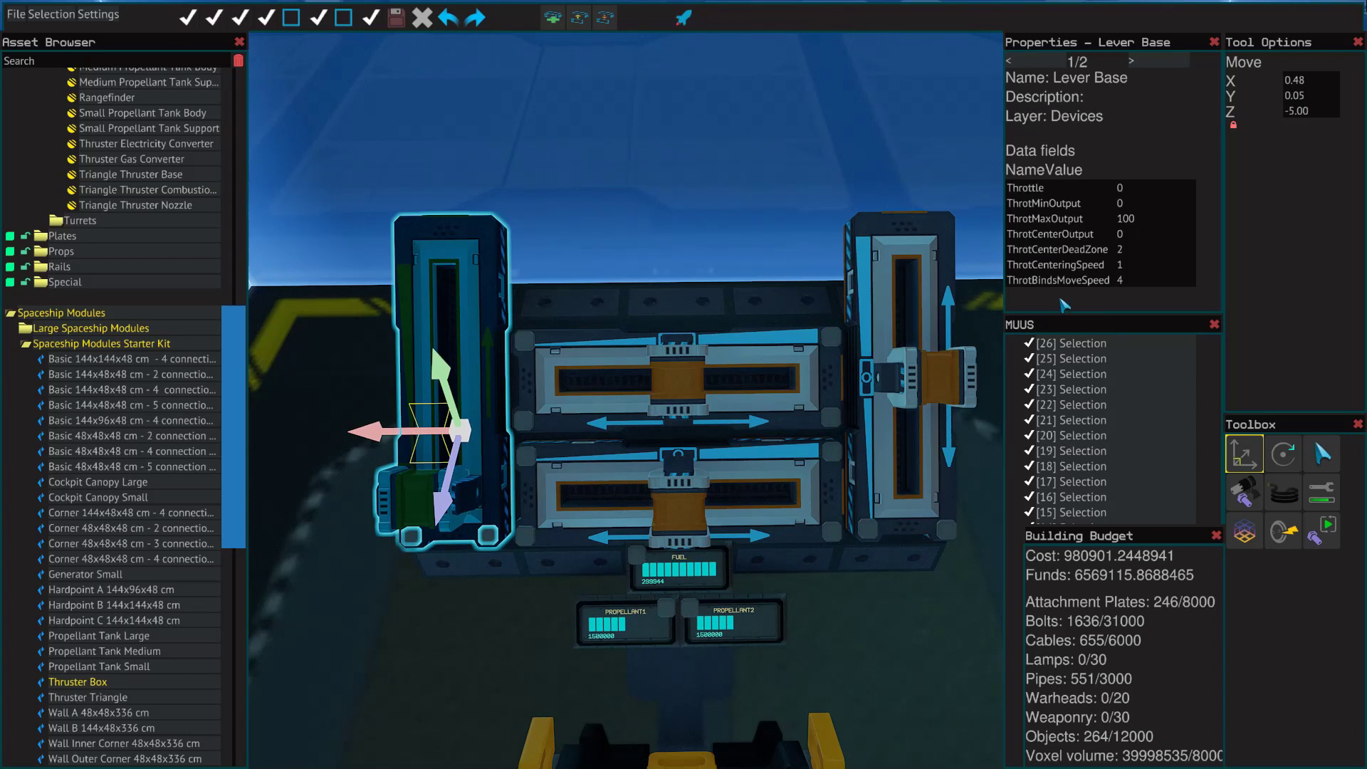
left_click_drag(1071, 188, 1010, 188)
left_click(670, 230)
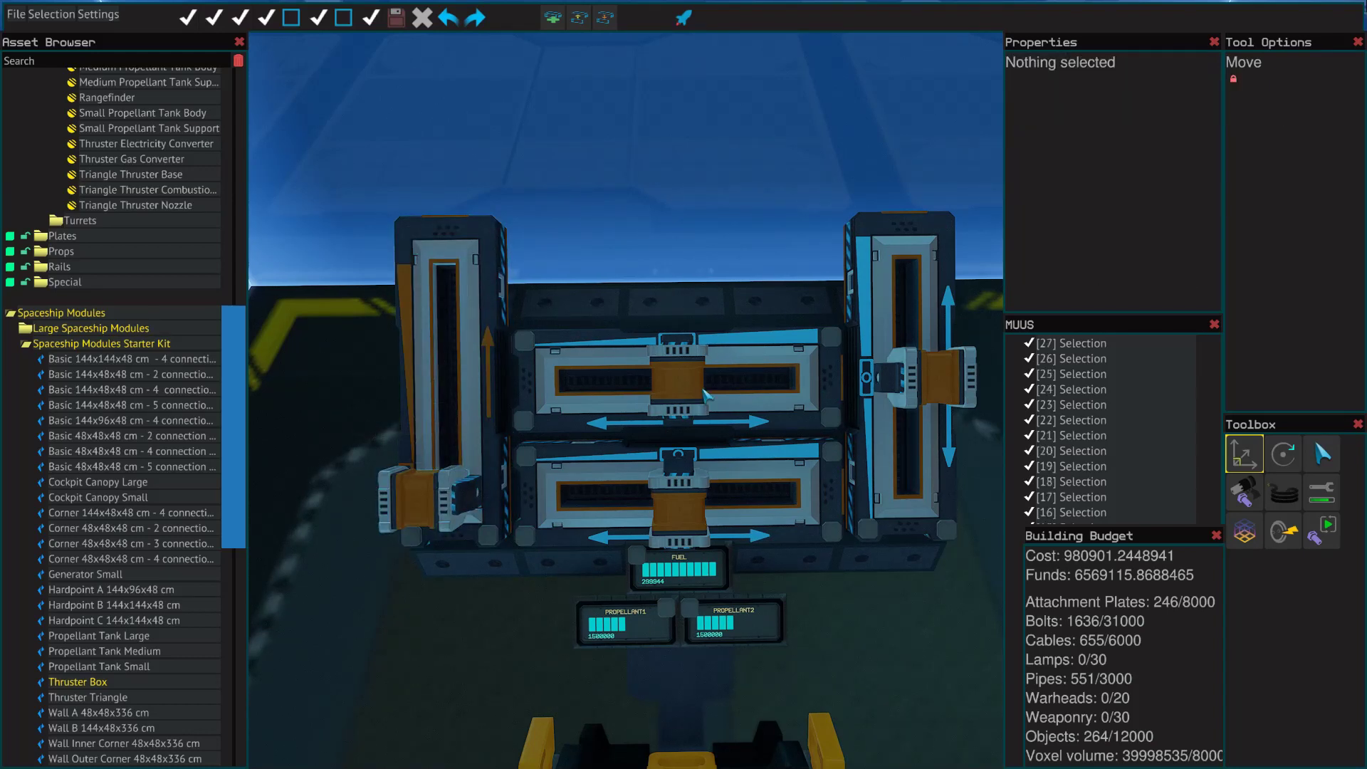
- Inspect the data fields of the three Centering Lever Bases, including Yaw and Pitch, then clear the selection
left_click(705, 393)
left_click(1052, 208)
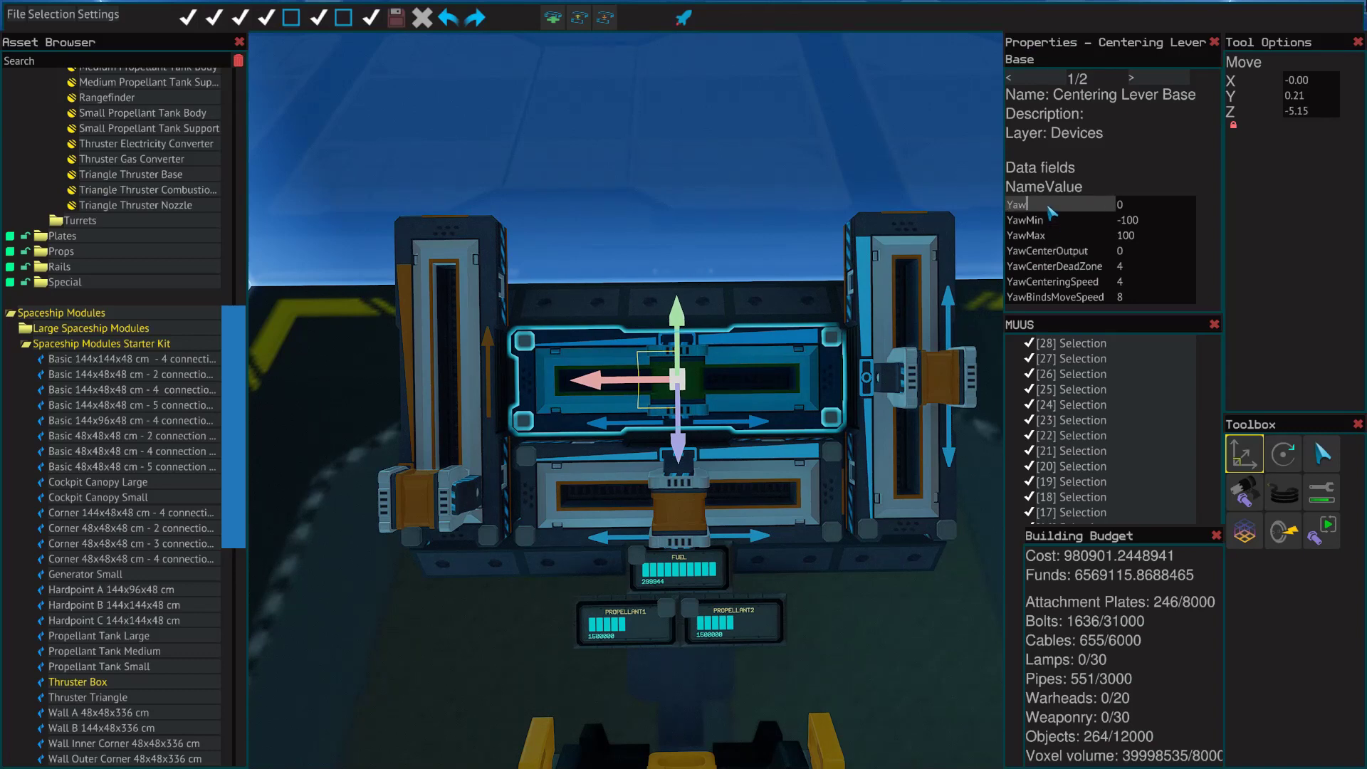
left_click(773, 484)
left_click(926, 284)
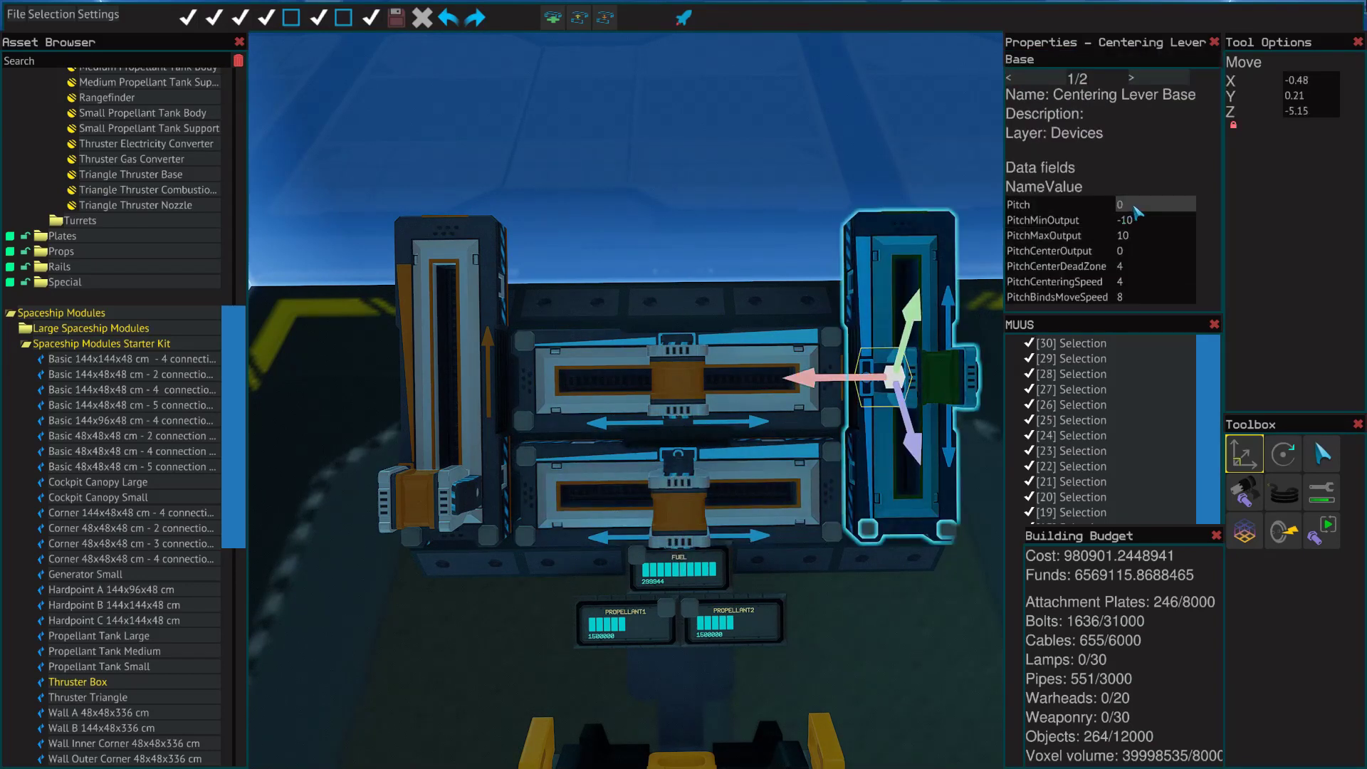
left_click(680, 196)
- Compare the Throttle field on the cockpit's Lever Base with the one on the Flight Control Unit, then deselect
key("s")
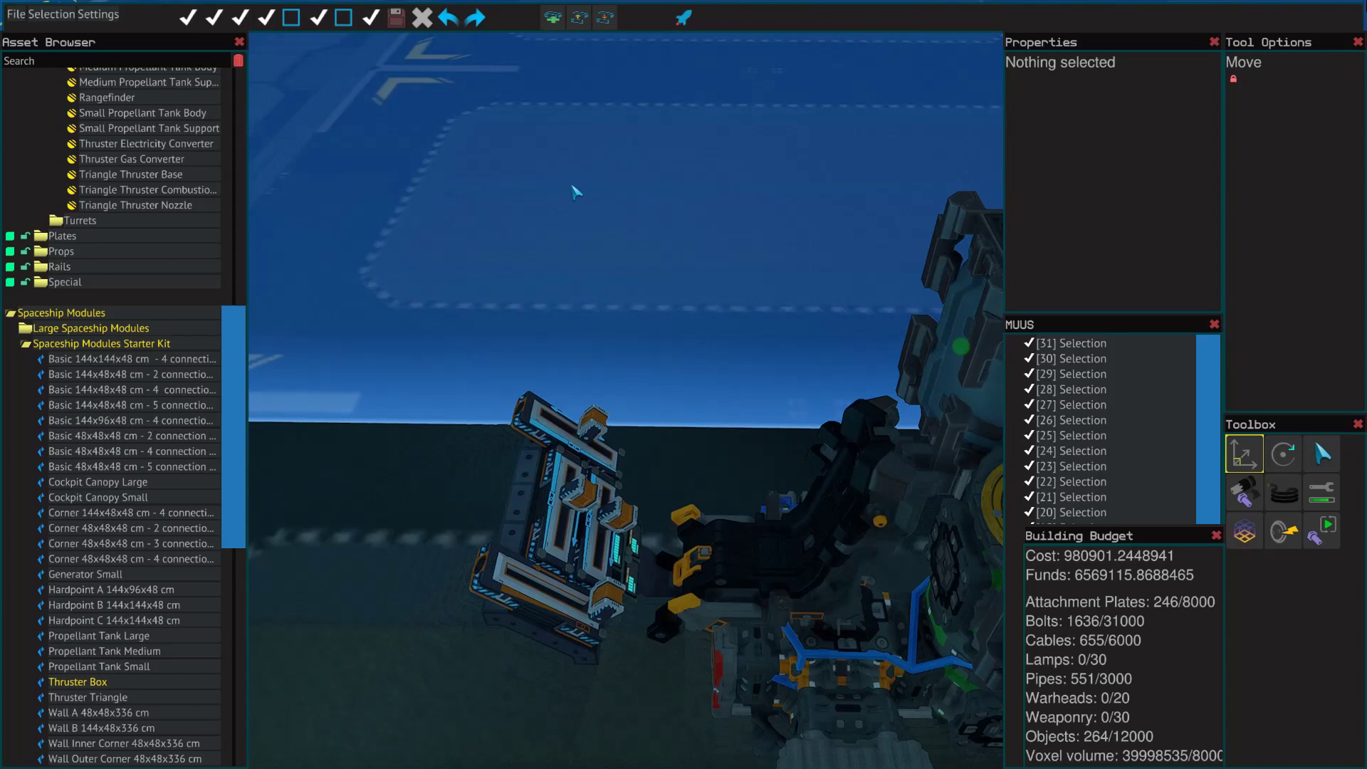
key("d")
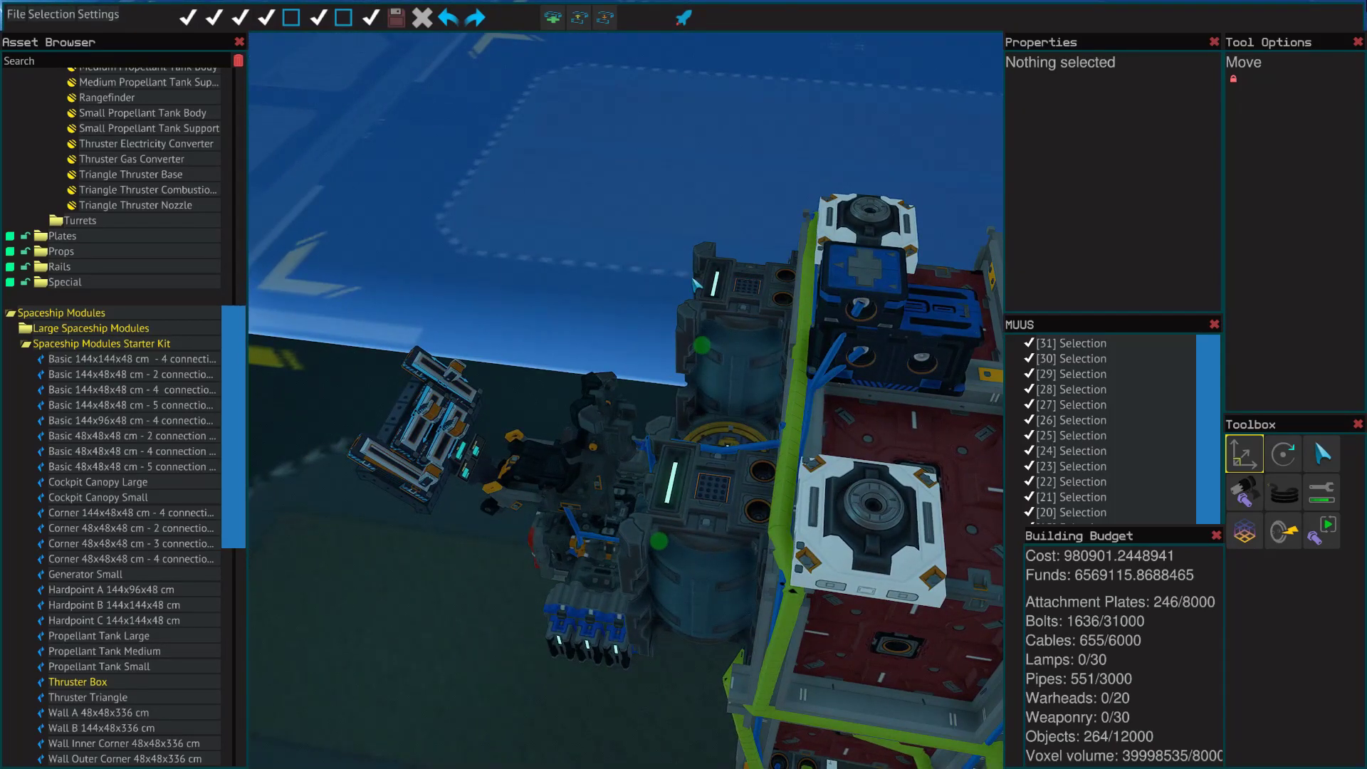
key("w")
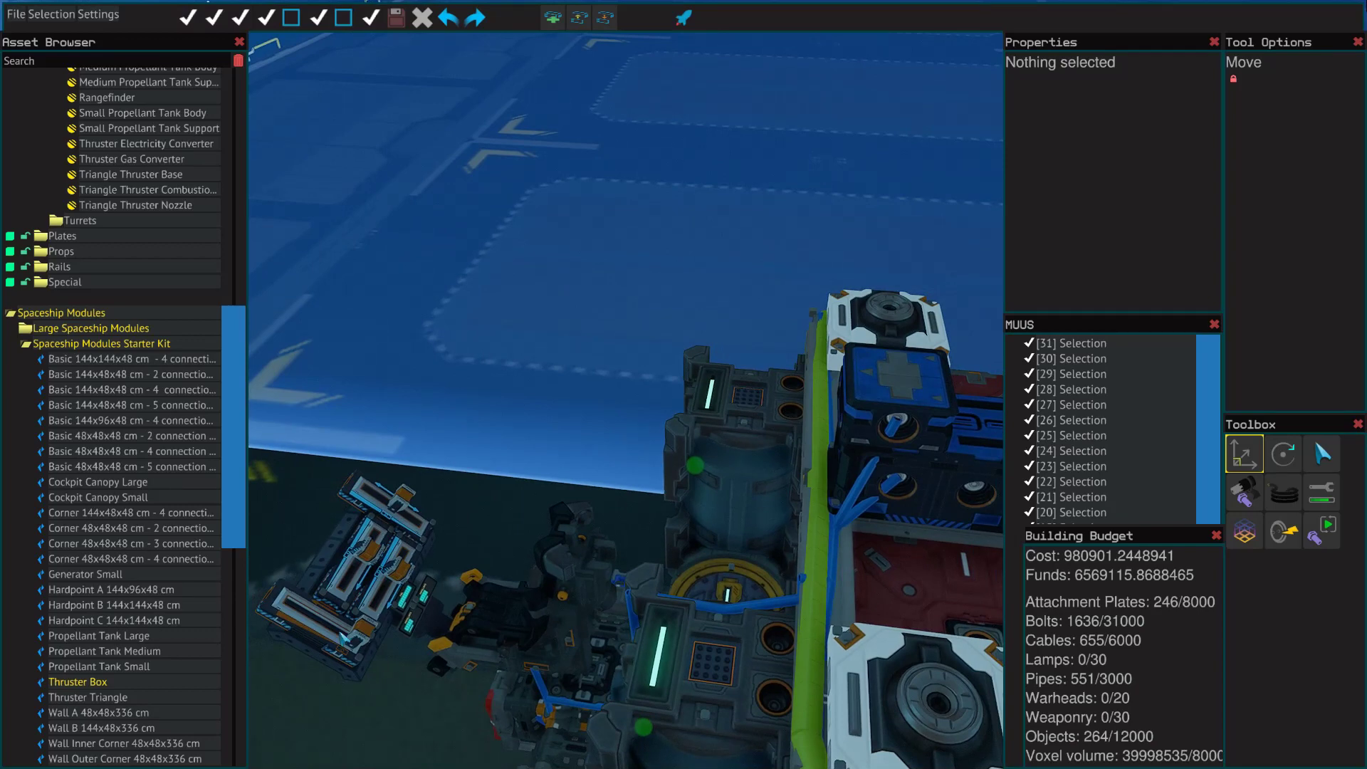
left_click(344, 638)
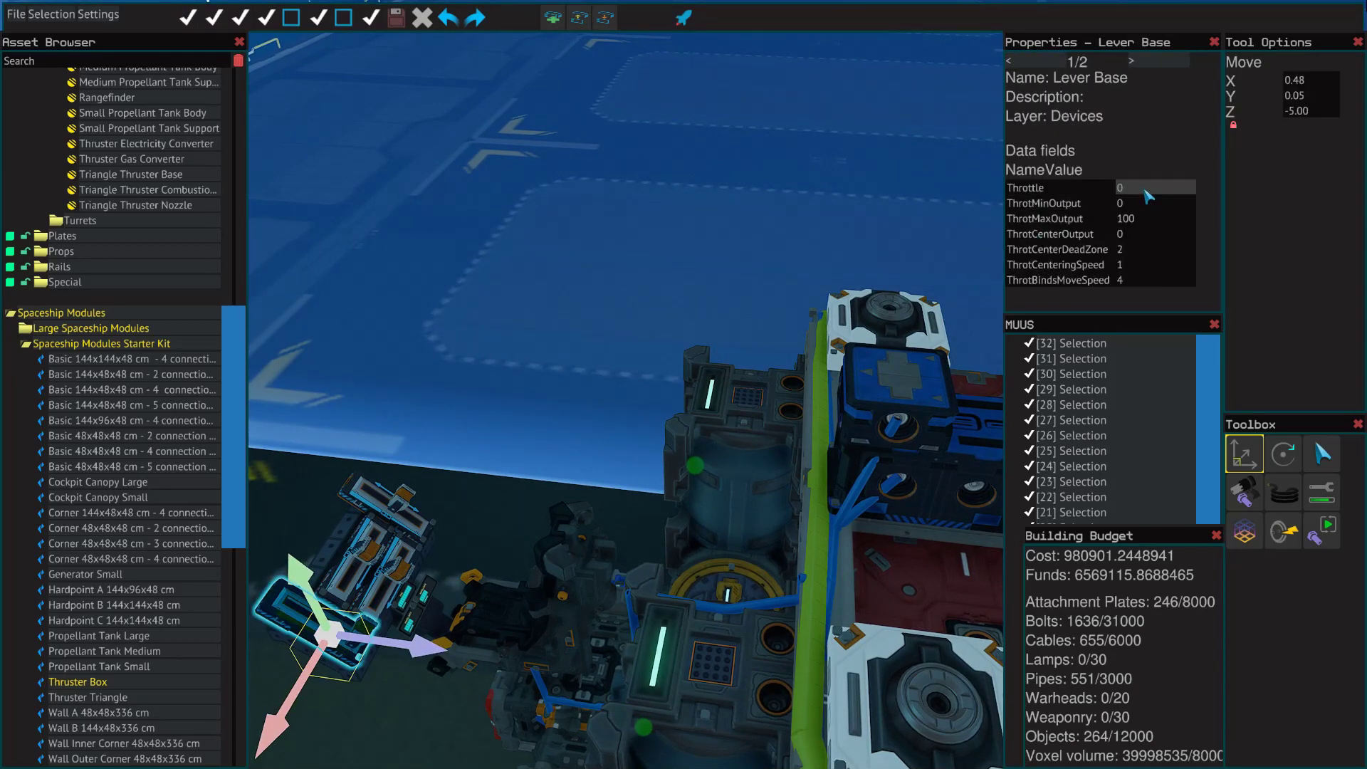
left_click(646, 254)
left_click(927, 390)
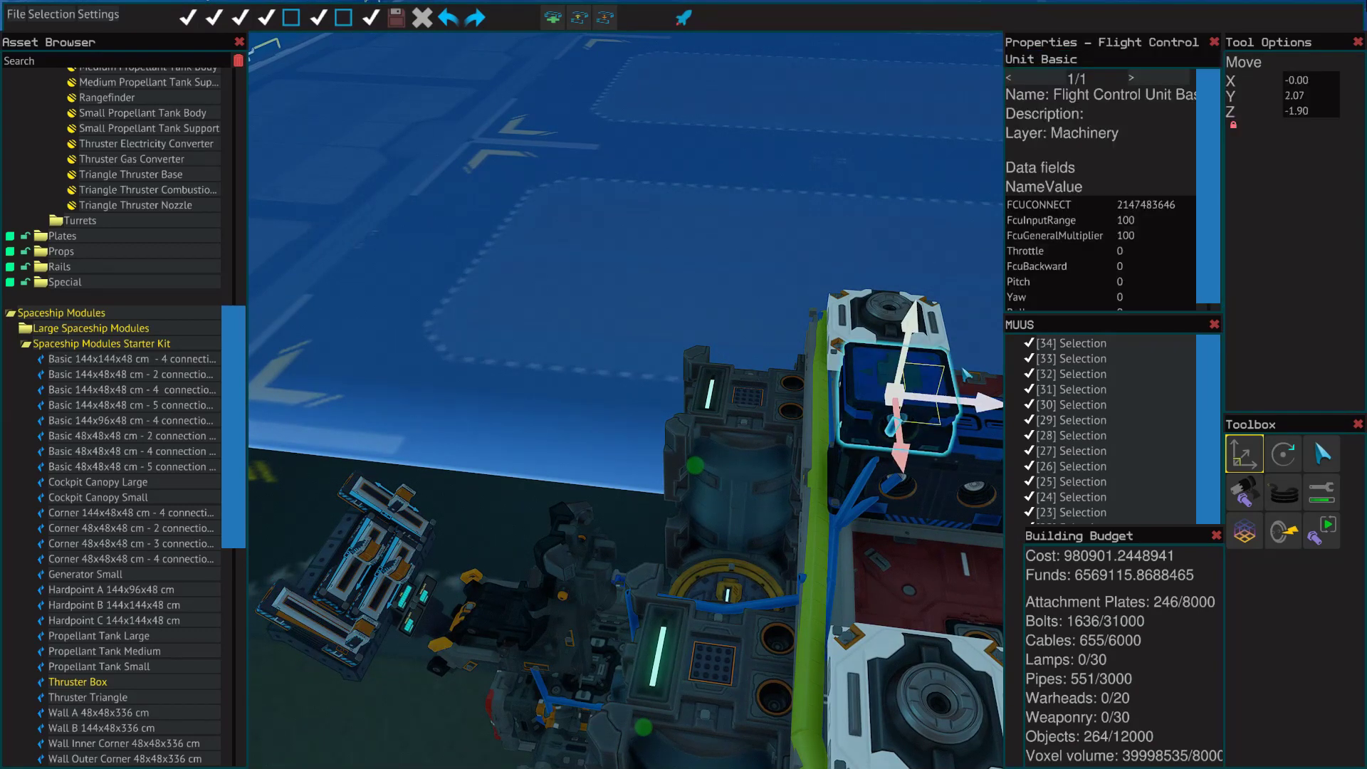
scroll(1061, 207, "down", 1)
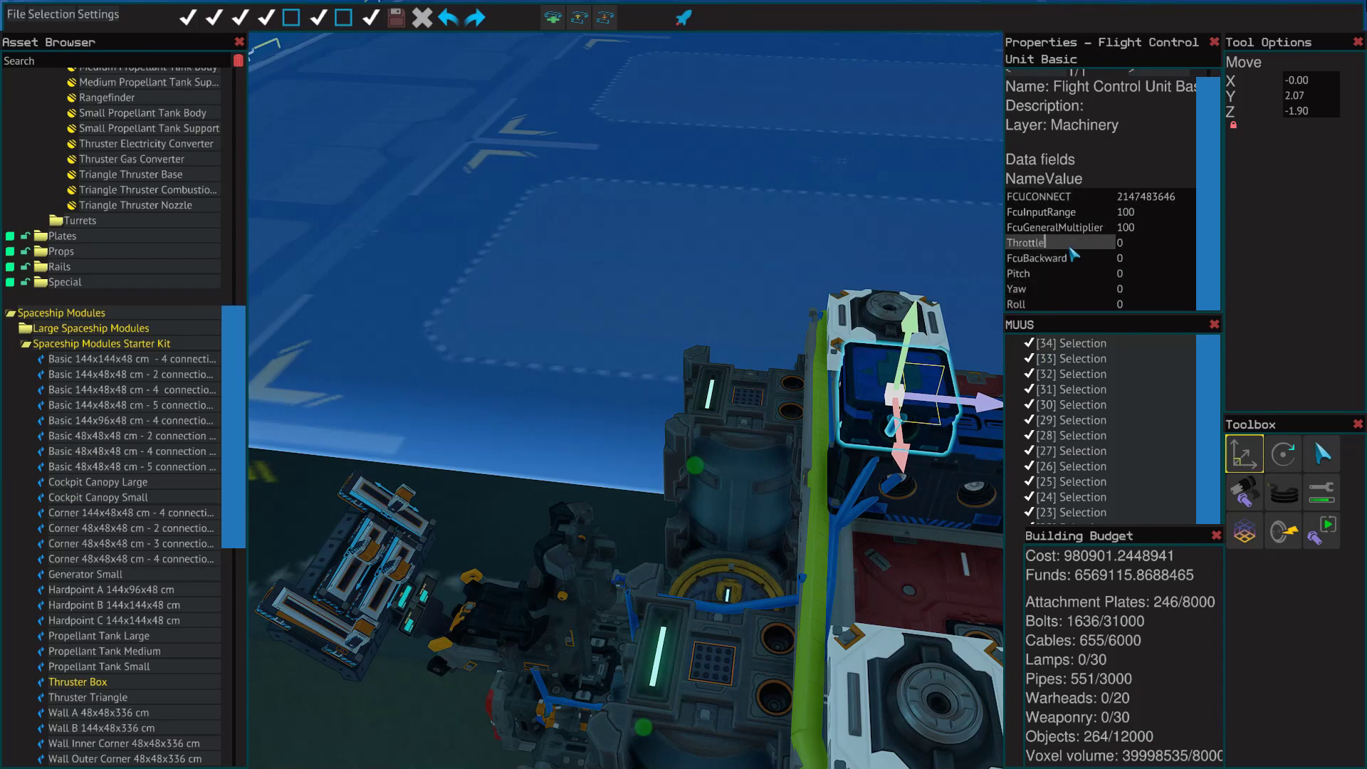
left_click(1131, 249)
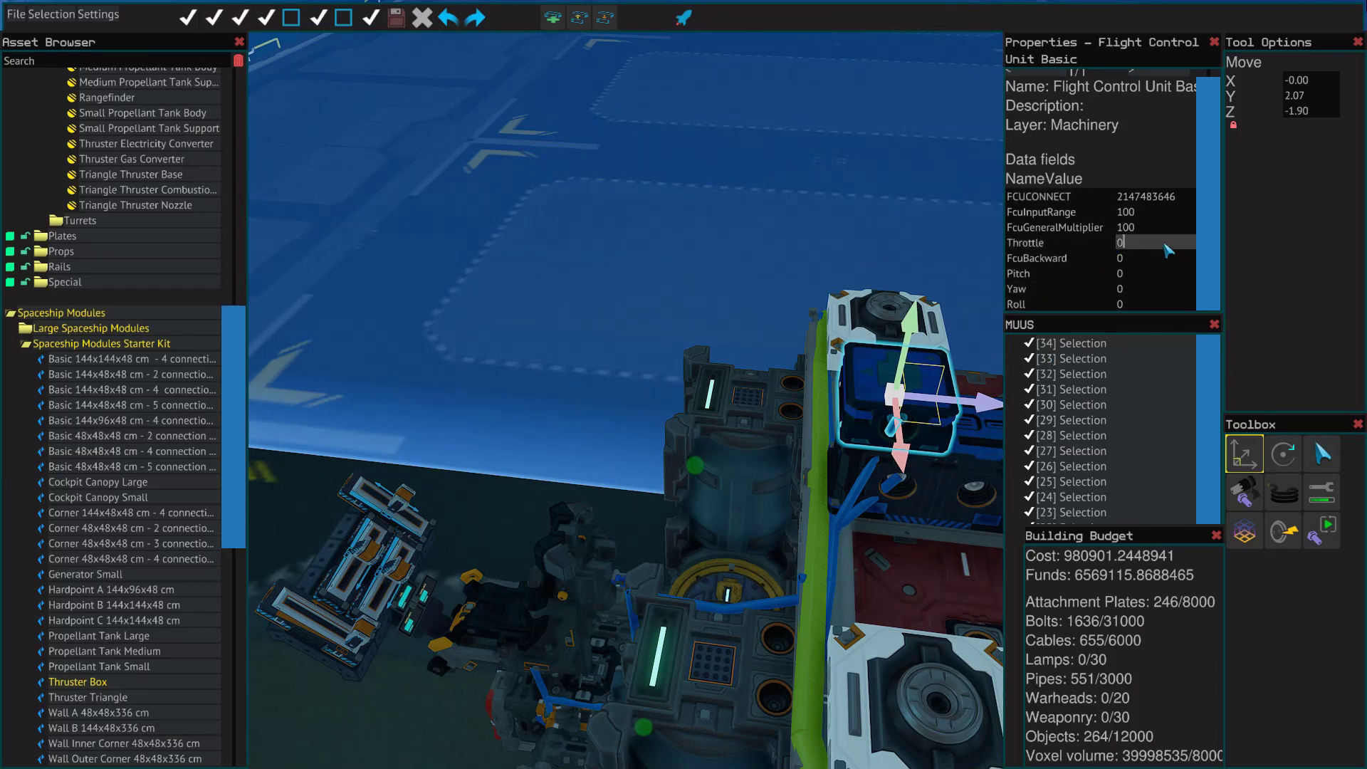
left_click(660, 255)
- Look through the Main Flight Computer's list of thruster power level fields
key("d")
key("w")
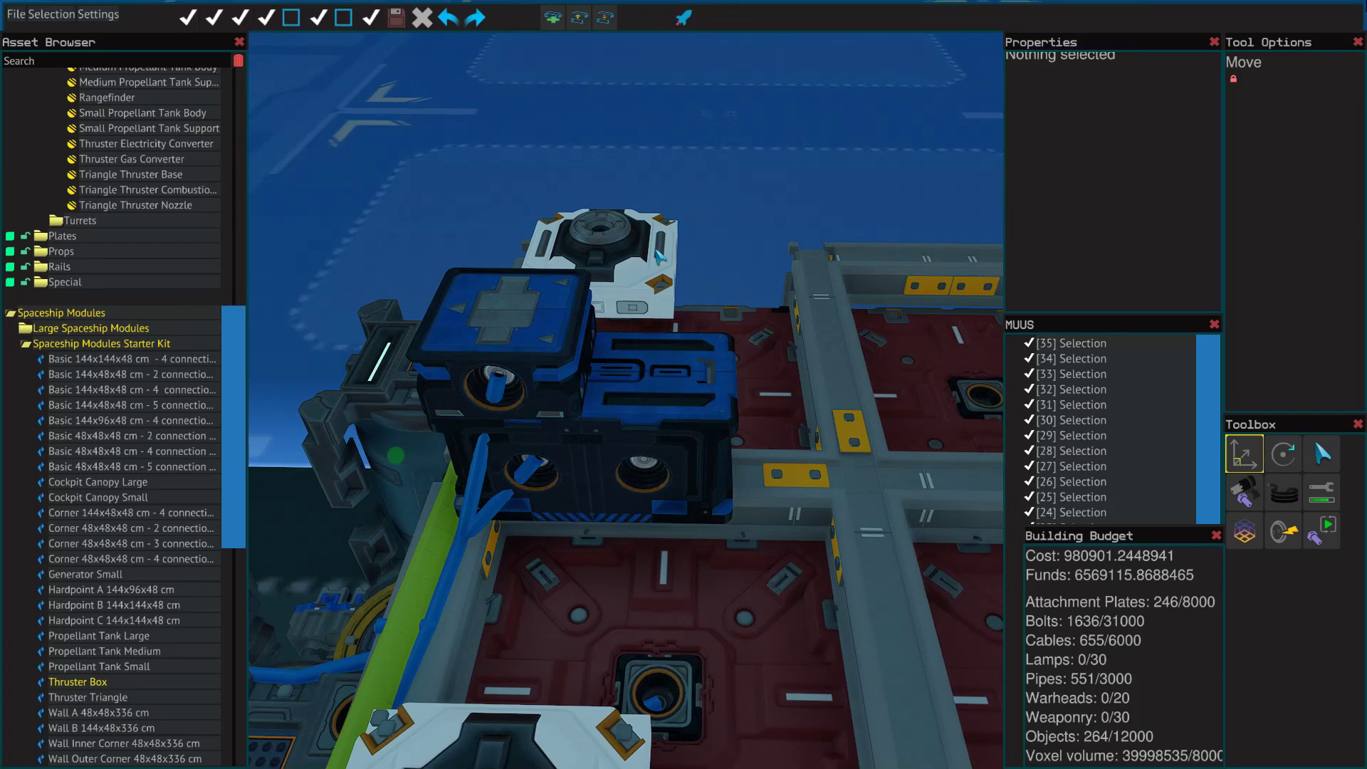
left_click(678, 369)
scroll(1061, 150, "down", 5)
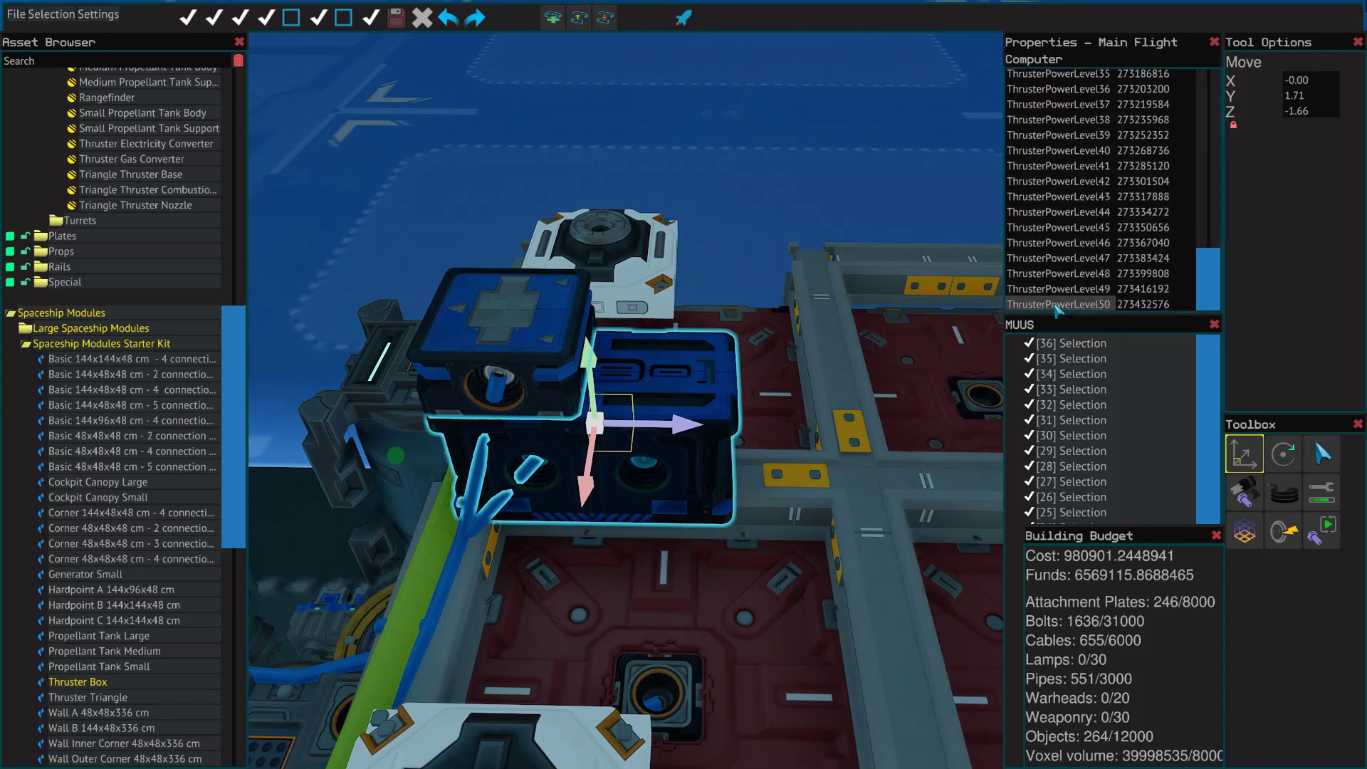
scroll(1057, 292, "up", 5)
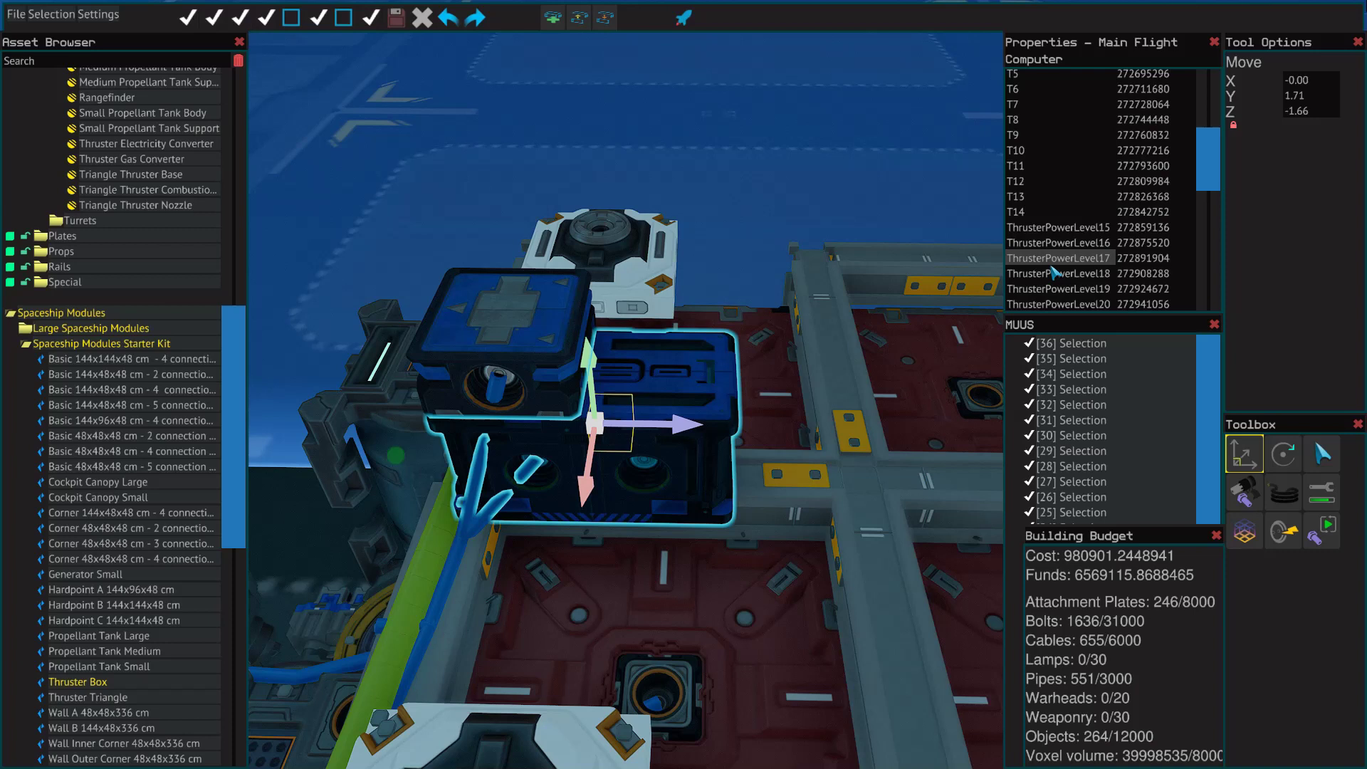
scroll(1055, 271, "up", 5)
- Examine the T1 and T2 thruster fields of the Main Flight Computer, then deselect it
scroll(1054, 271, "down", 2)
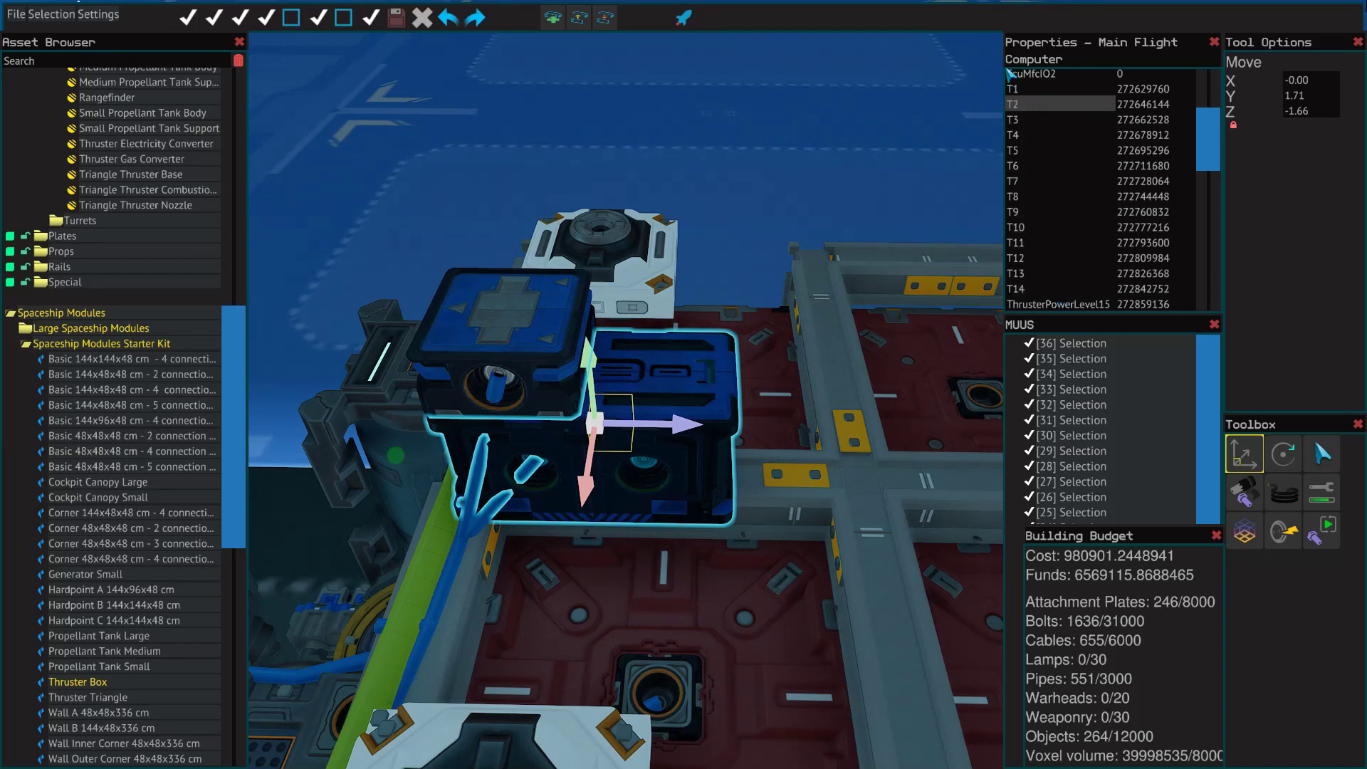
left_click(1026, 91)
left_click(1030, 105)
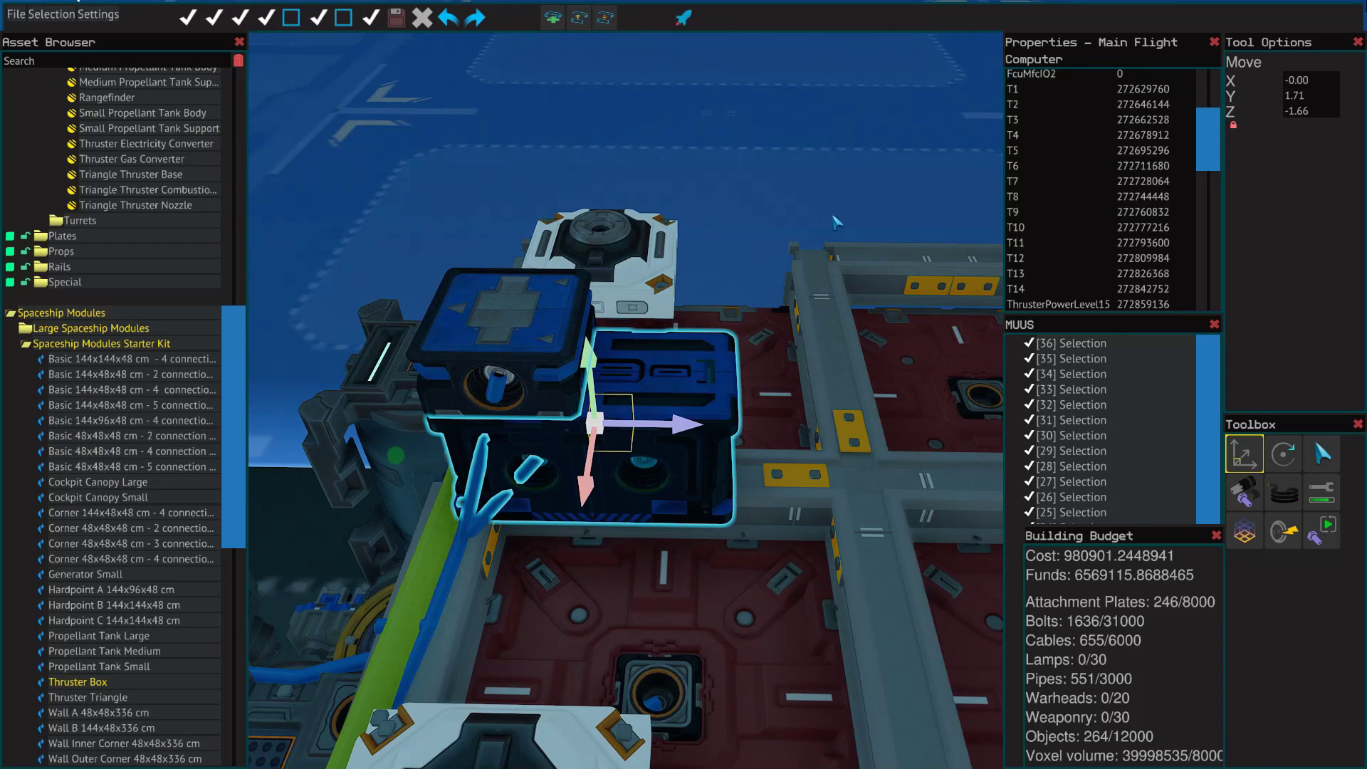
left_click(754, 188)
- Inspect the T1 and ThrusterCurrentThrust field names on the Box Thruster Body at the ship's side
key("s")
key("d")
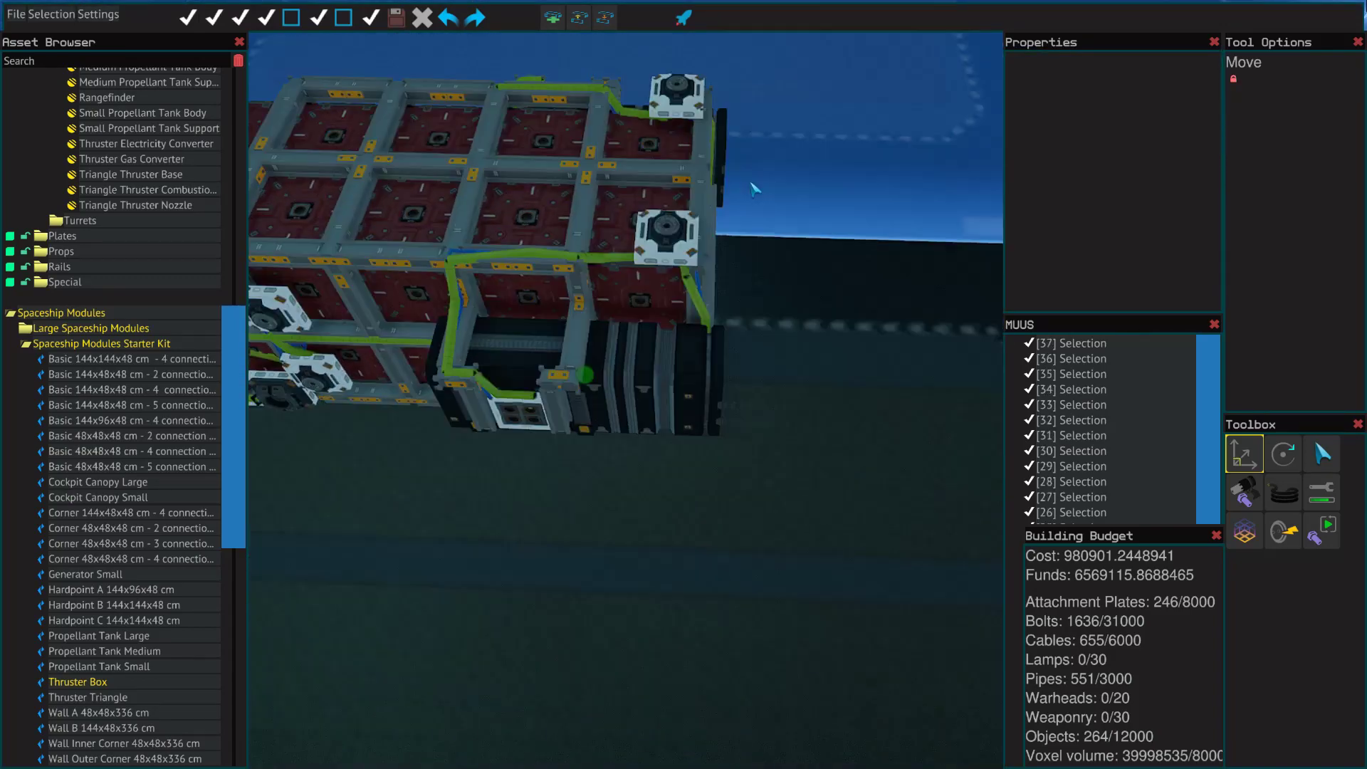
key("w")
key("s")
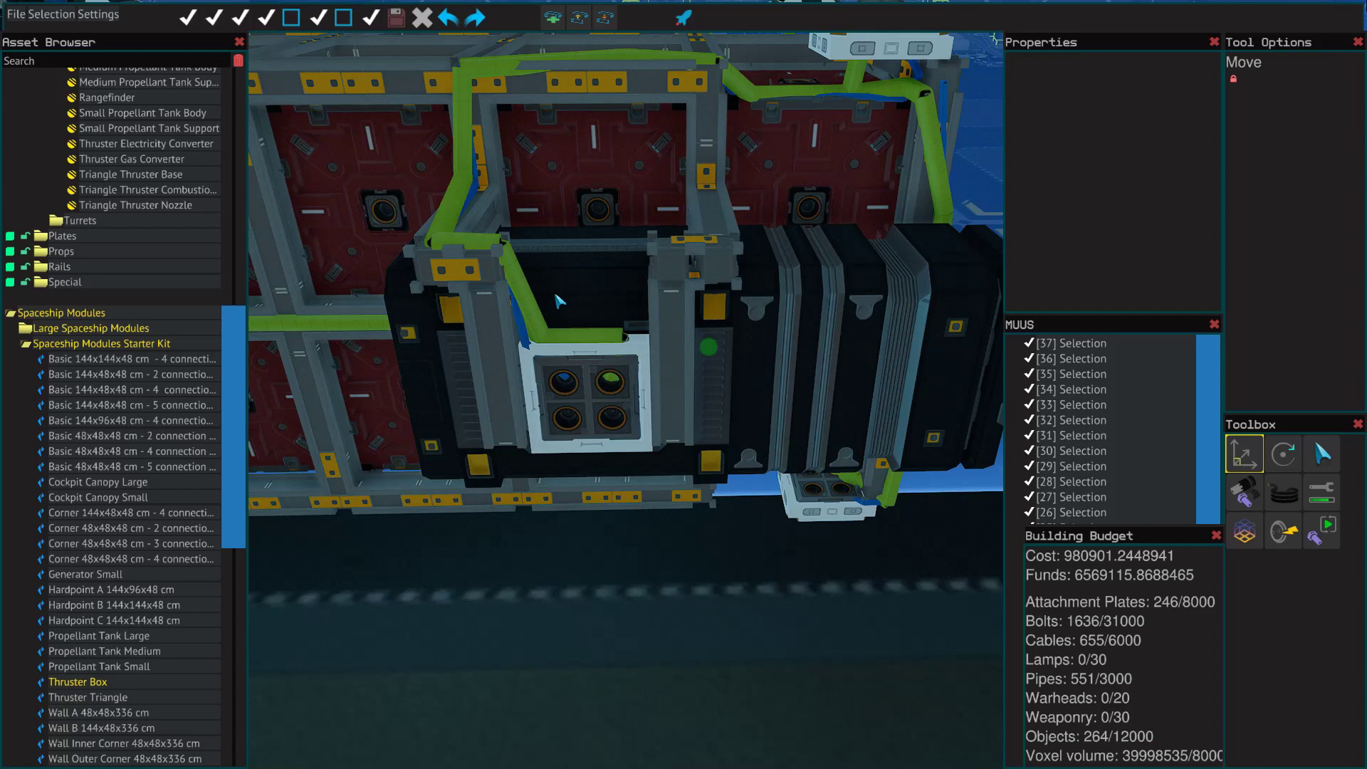
key("d")
key("a")
left_click(771, 264)
scroll(771, 263, "up", 2)
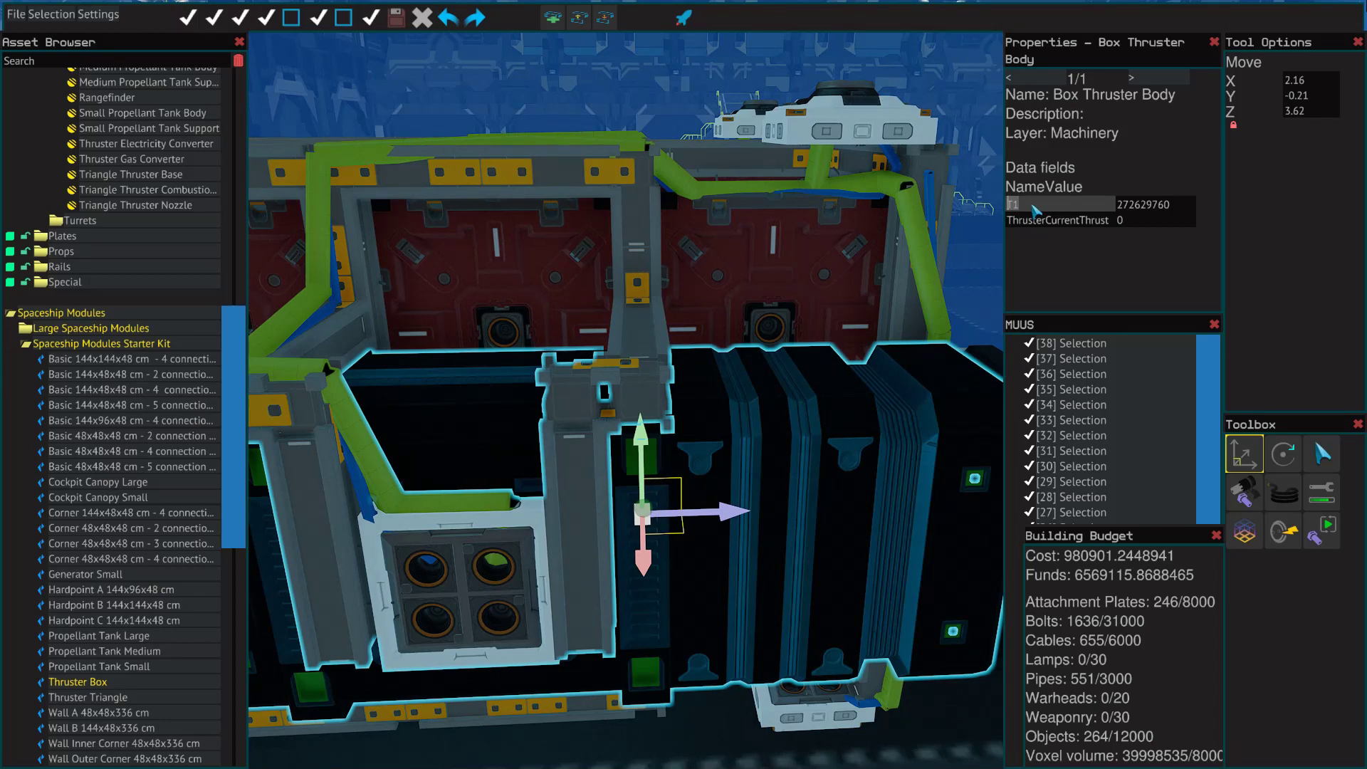
left_click(1036, 203)
left_click(1060, 221)
left_click_drag(1113, 222, 1008, 223)
- Deselect the thruster and check the data fields of the cockpit's PROPELLANT1, PROPELLANT2 and FUEL progress bars
right_click(981, 244)
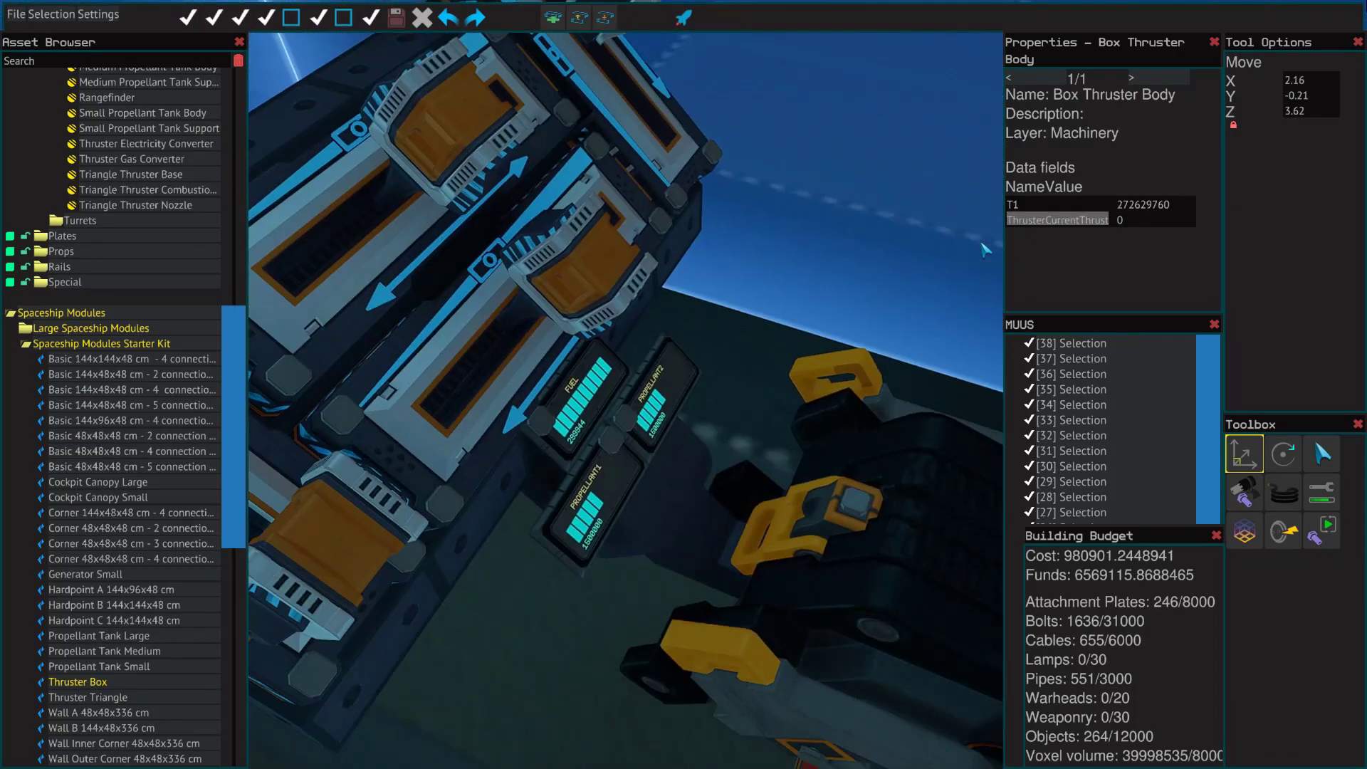
left_click(829, 225)
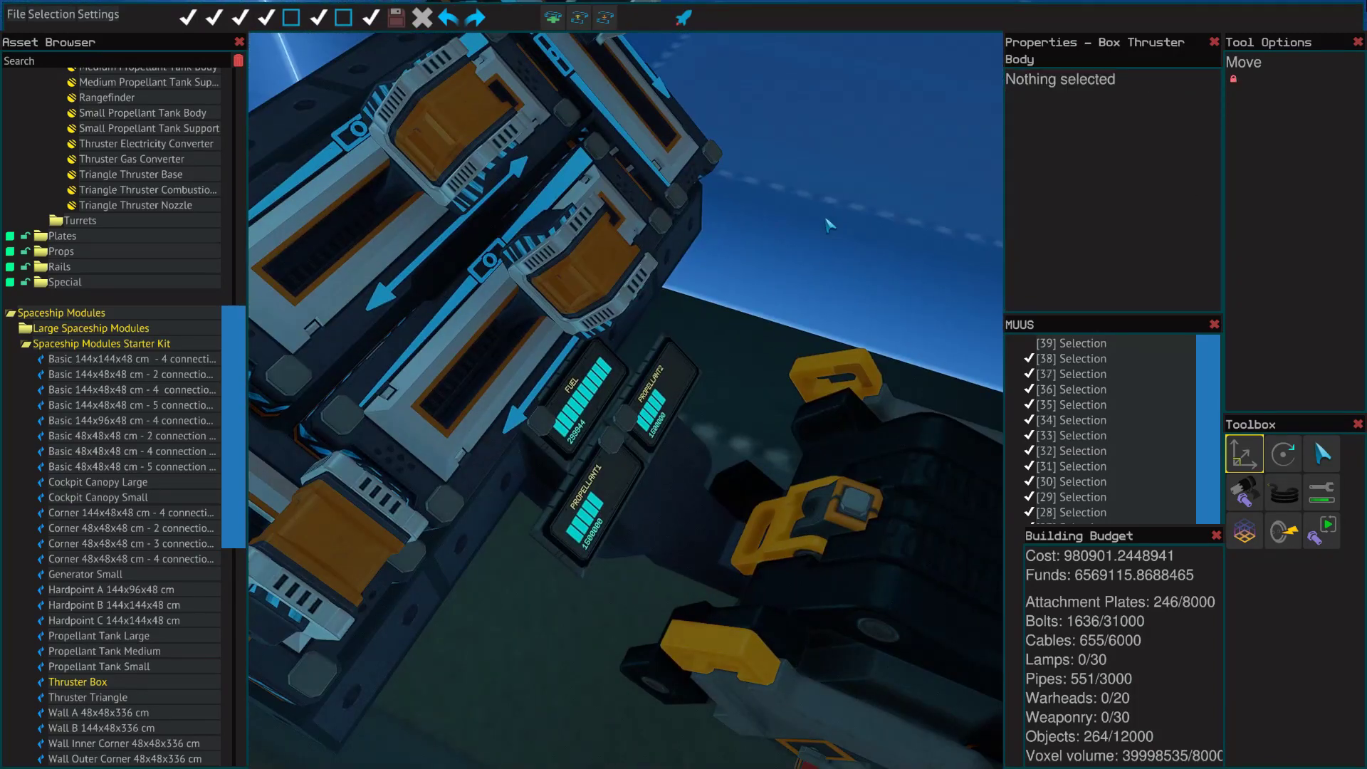
left_click(690, 343)
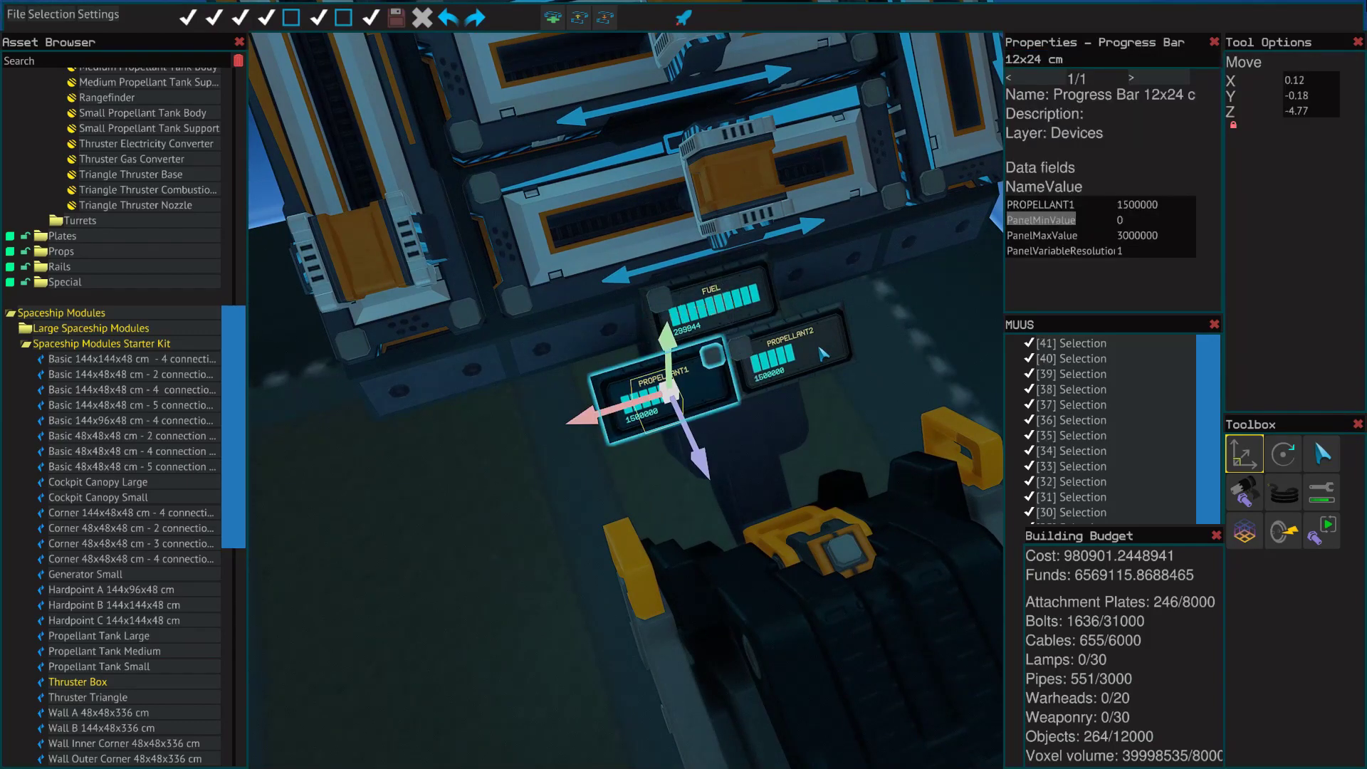
left_click(816, 353)
left_click(715, 306)
left_click(549, 447)
- Recheck the Box Thruster Body's ThrusterCurrentThrust and T1 fields, then clear the selection
right_click(549, 448)
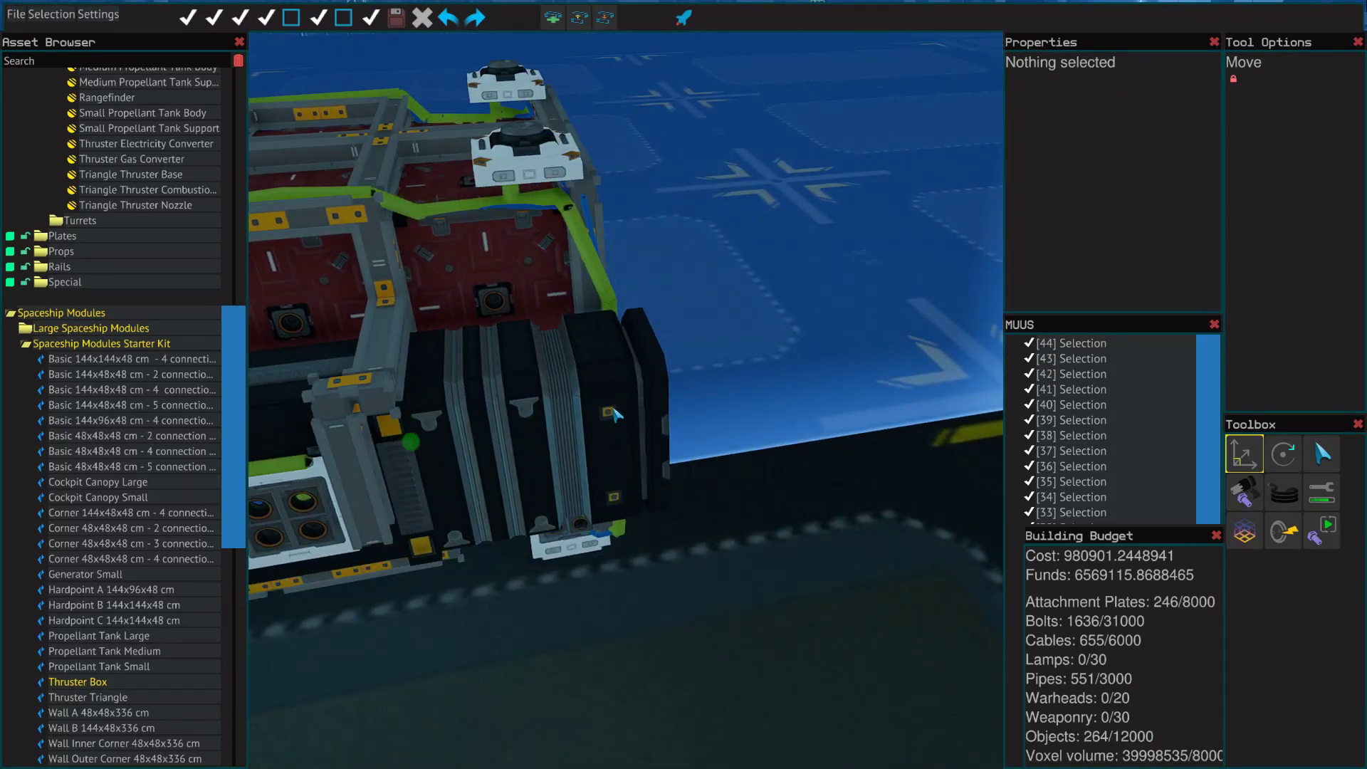
left_click(559, 420)
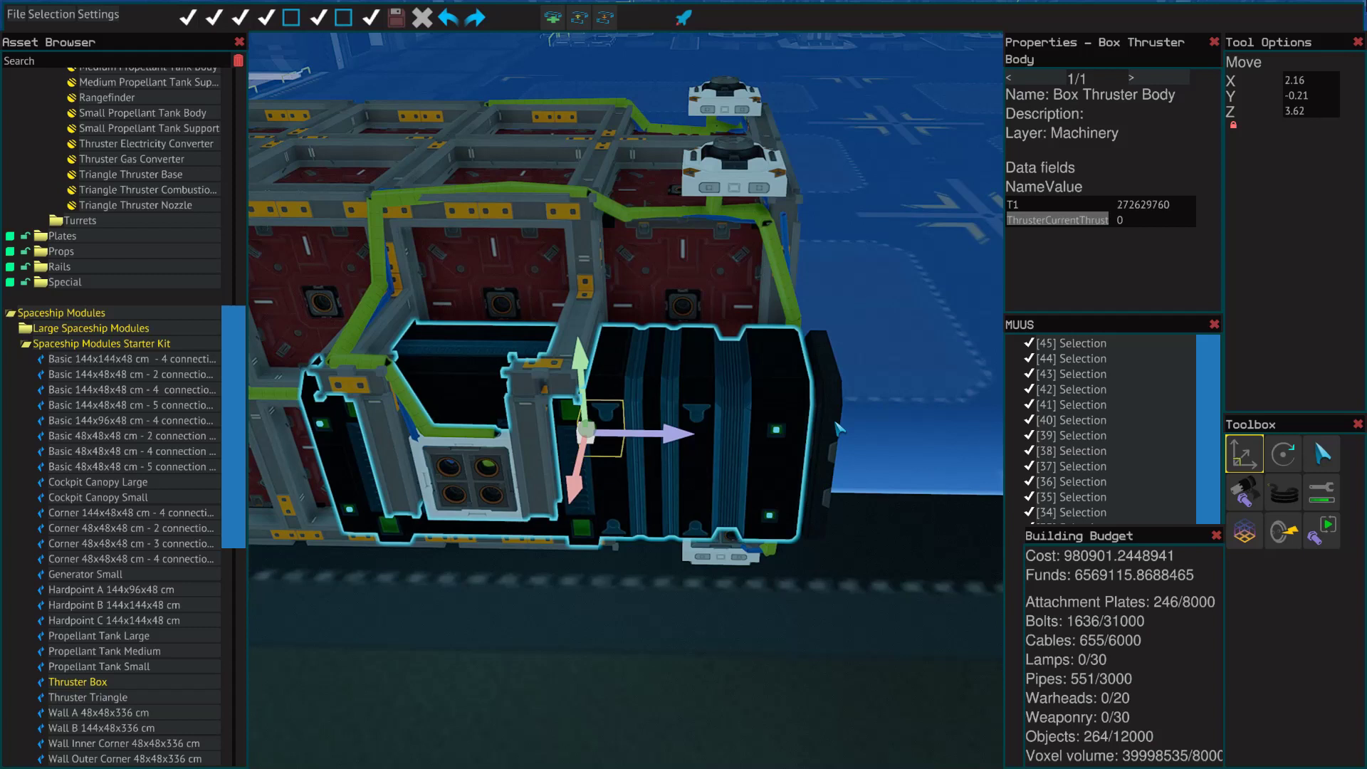
left_click(1076, 220)
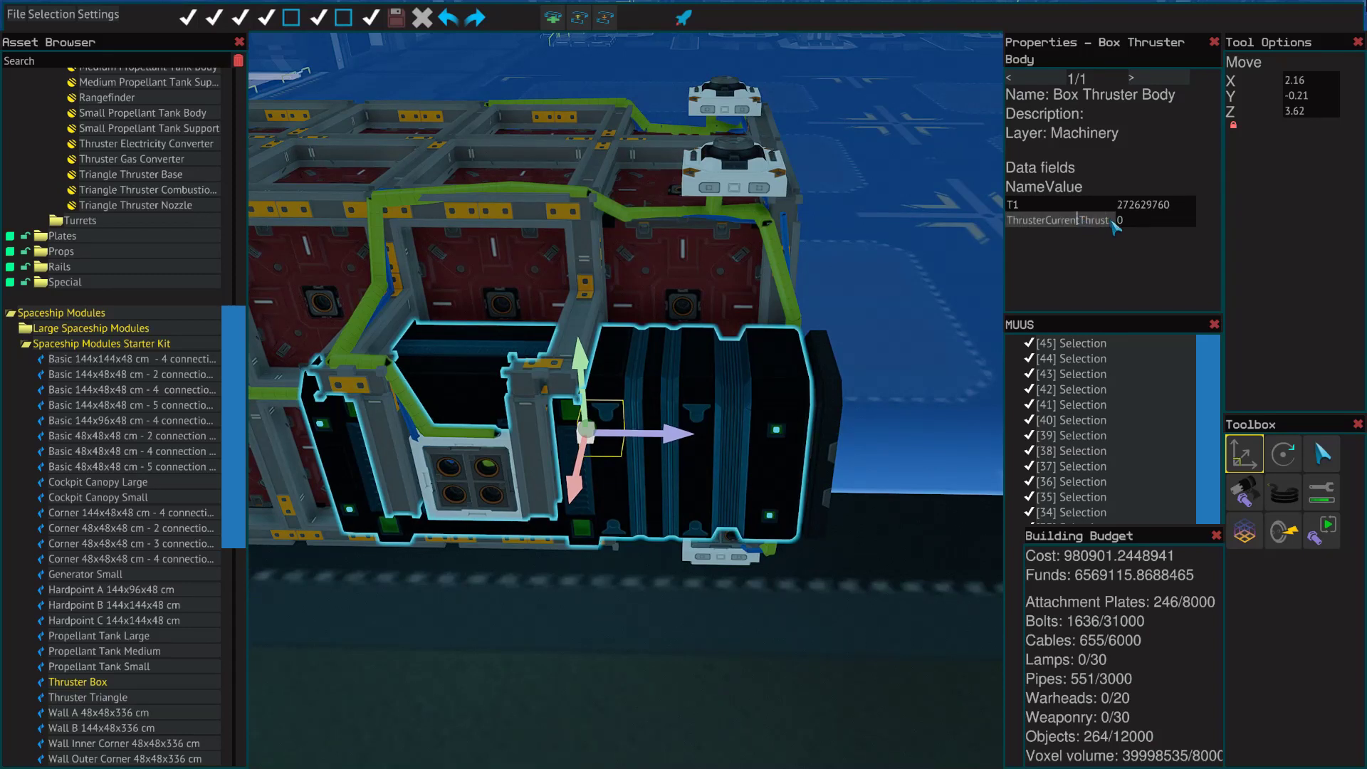
left_click(1110, 221)
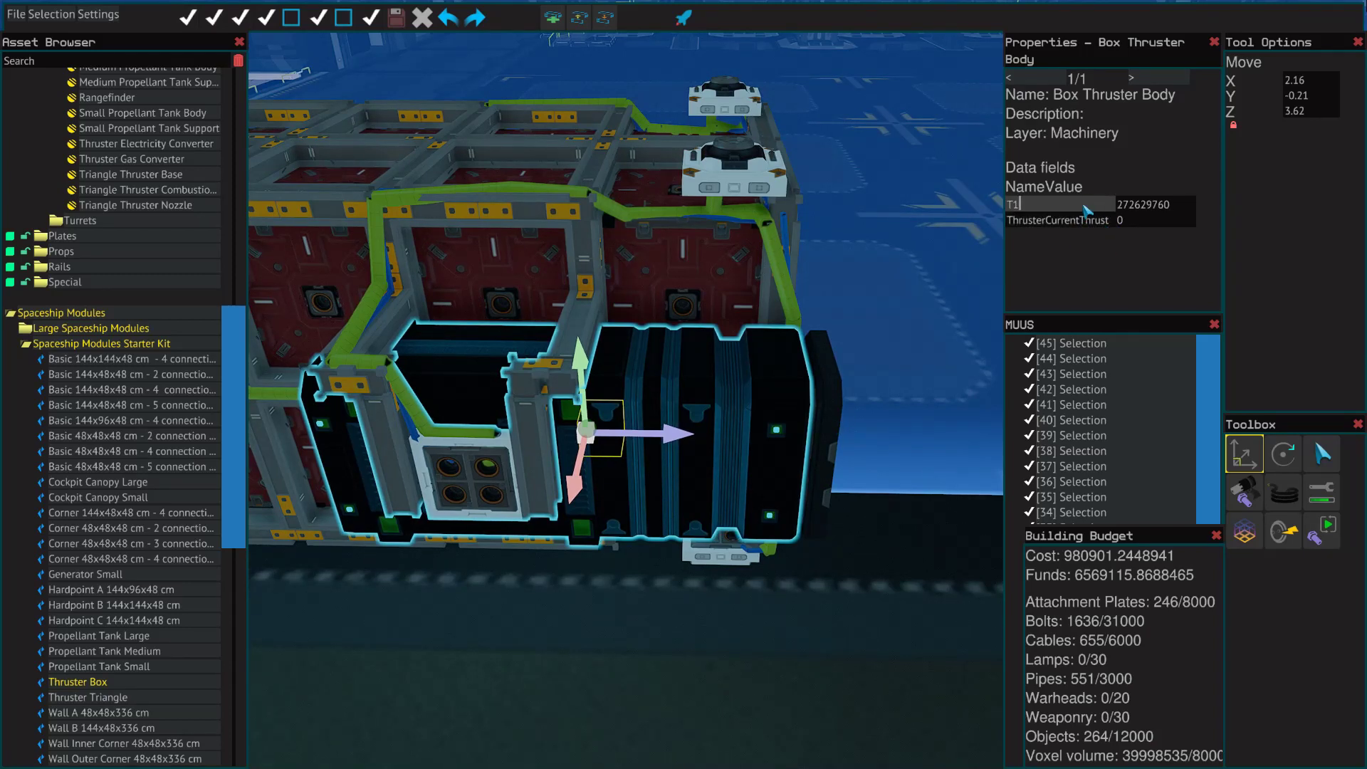
left_click_drag(858, 270, 861, 276)
left_click(863, 274)
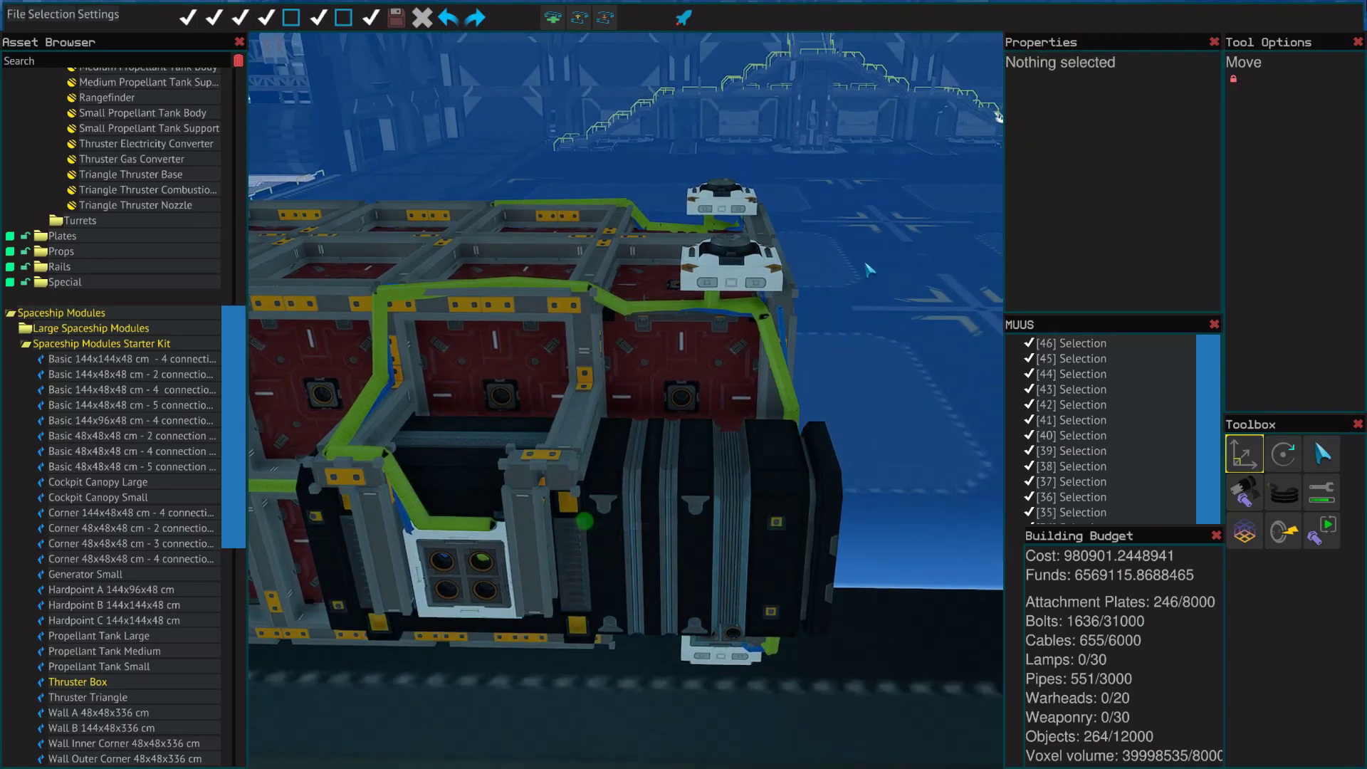
- Review the T-numbered thruster fields in the Main Flight Computer's data fields, then deselect it
key("w")
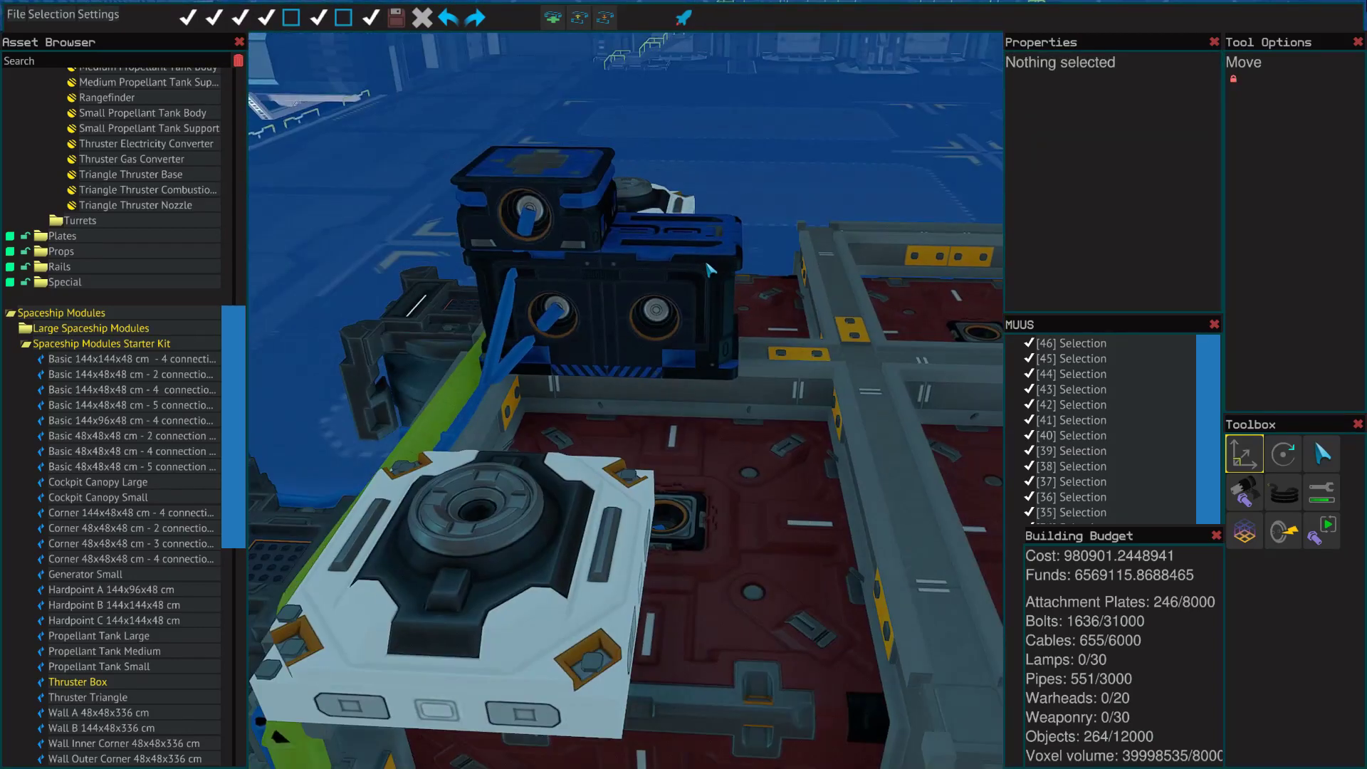
left_click(710, 269)
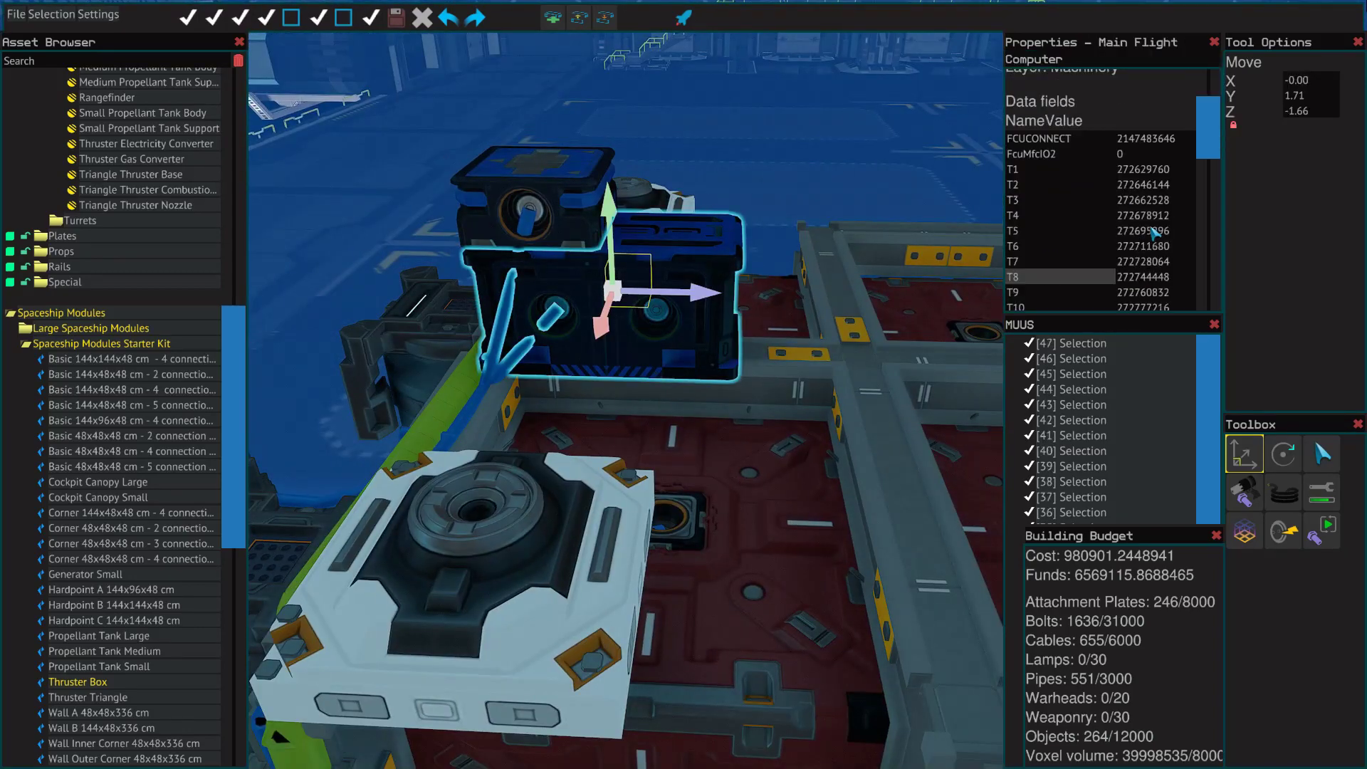
scroll(1045, 122, "down", 3)
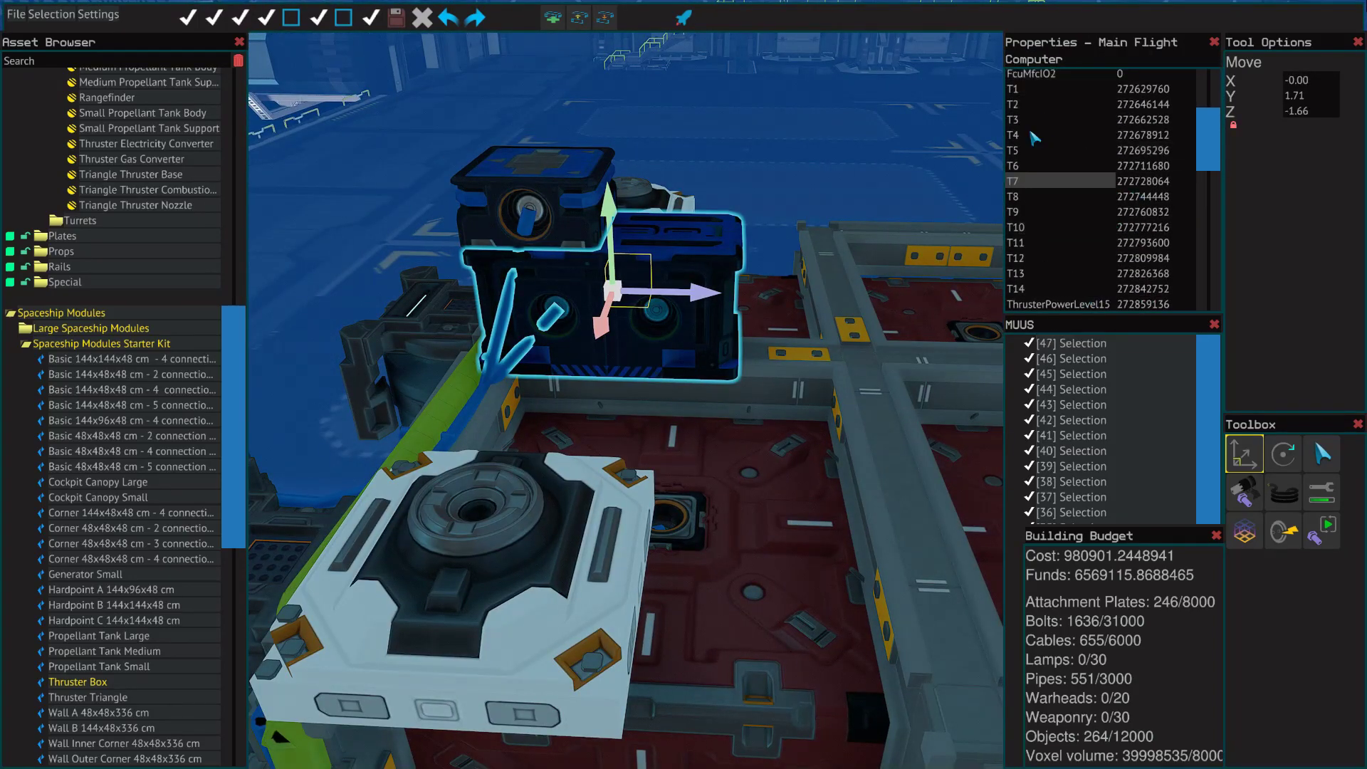
left_click(809, 126)
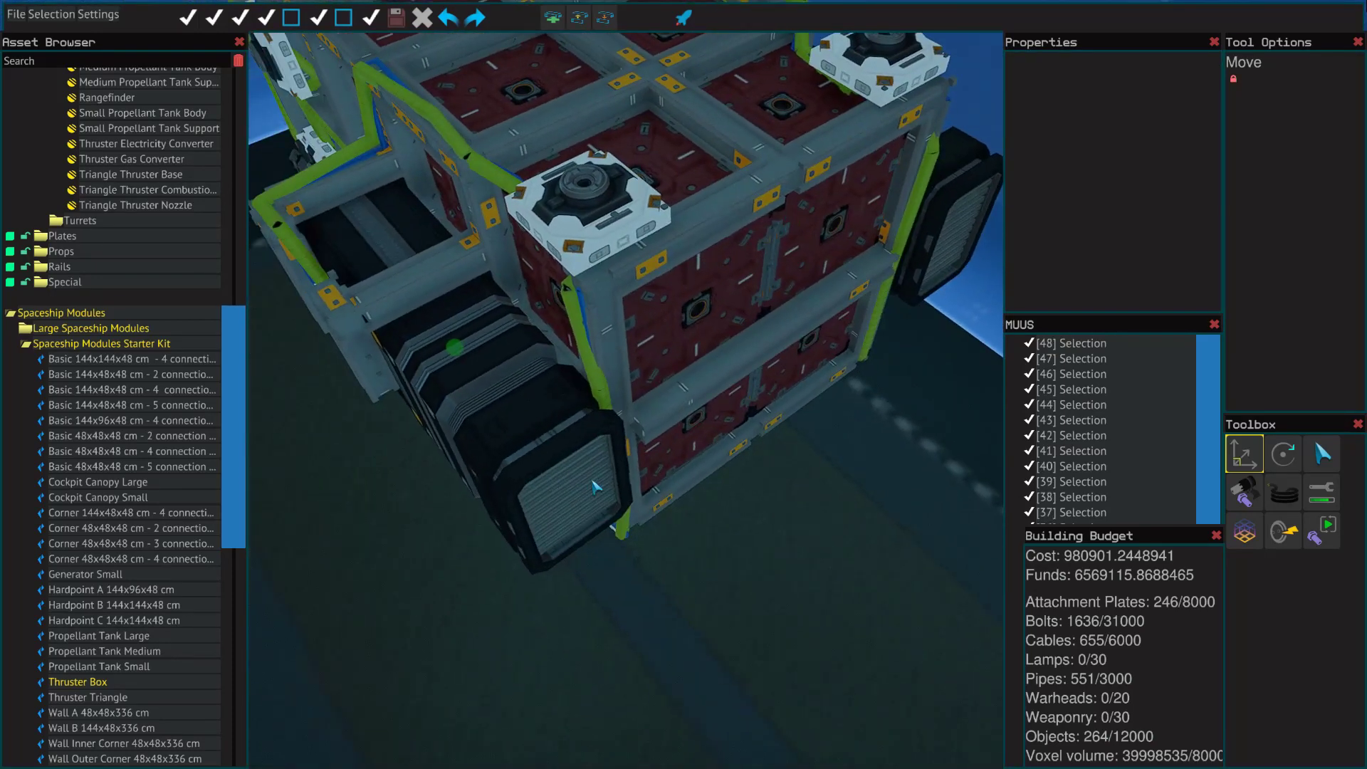
- Check the T1 data field on the Box Thruster Body at the ship's rear side, then clear the selection
left_click(504, 432)
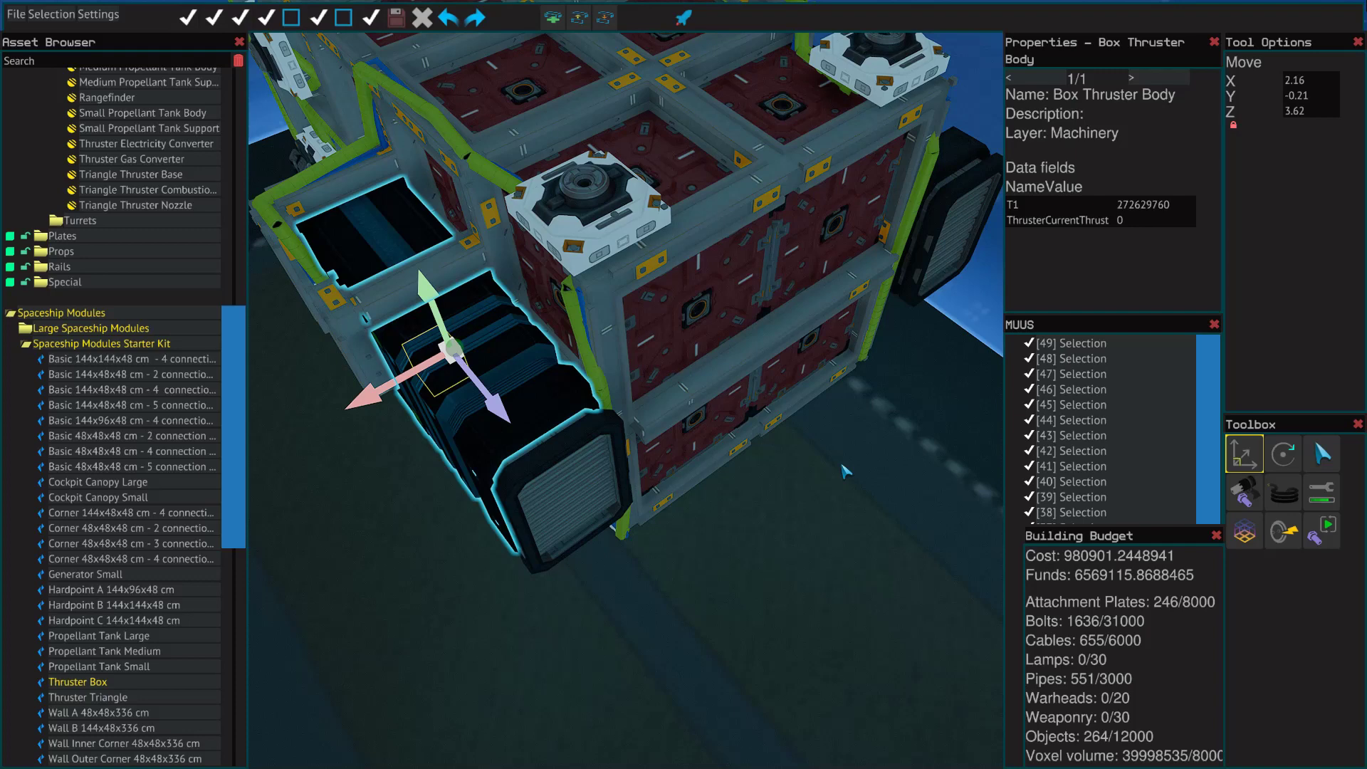
left_click(847, 470)
key("d")
left_click(801, 335)
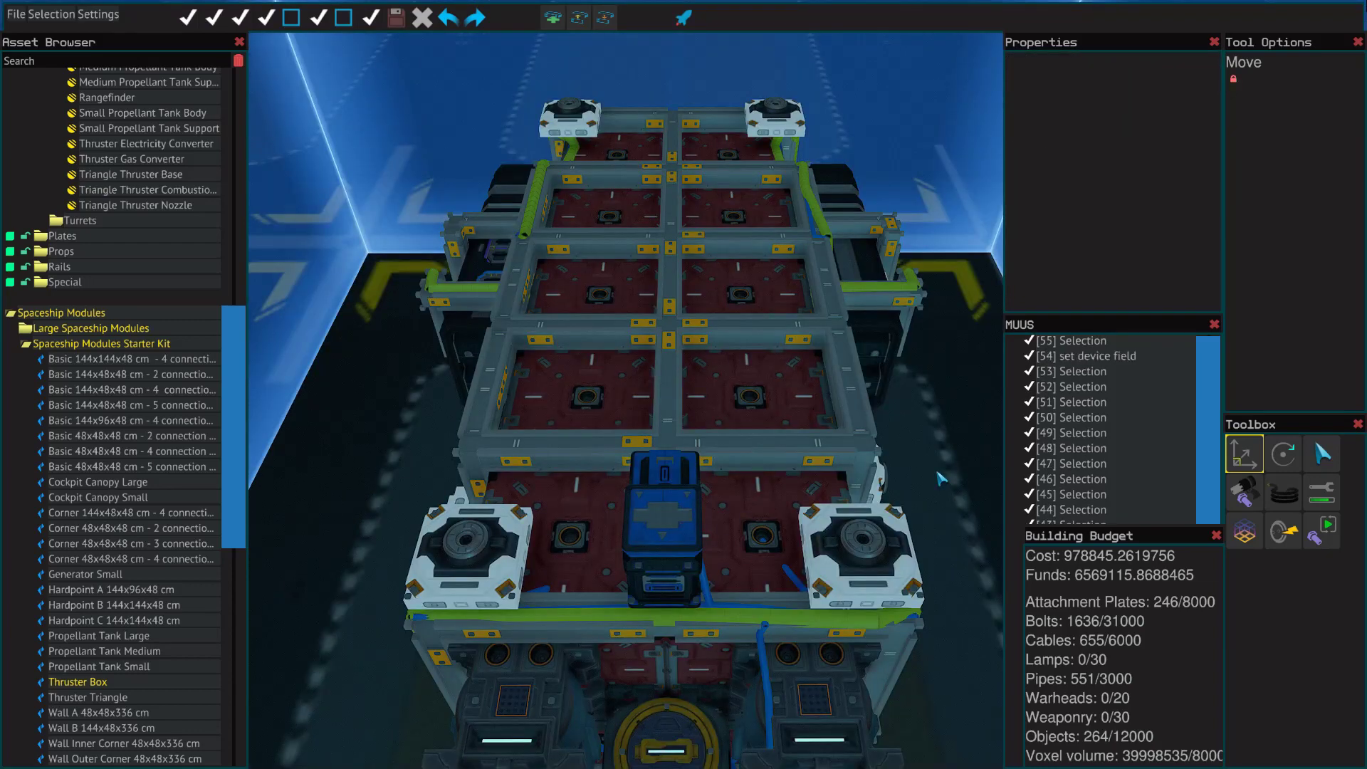
- Inspect the thruster field names of the four Maneuver Thrusters on top of the hull, front pair then rear pair, and deselect
left_click(458, 555)
left_click(874, 518)
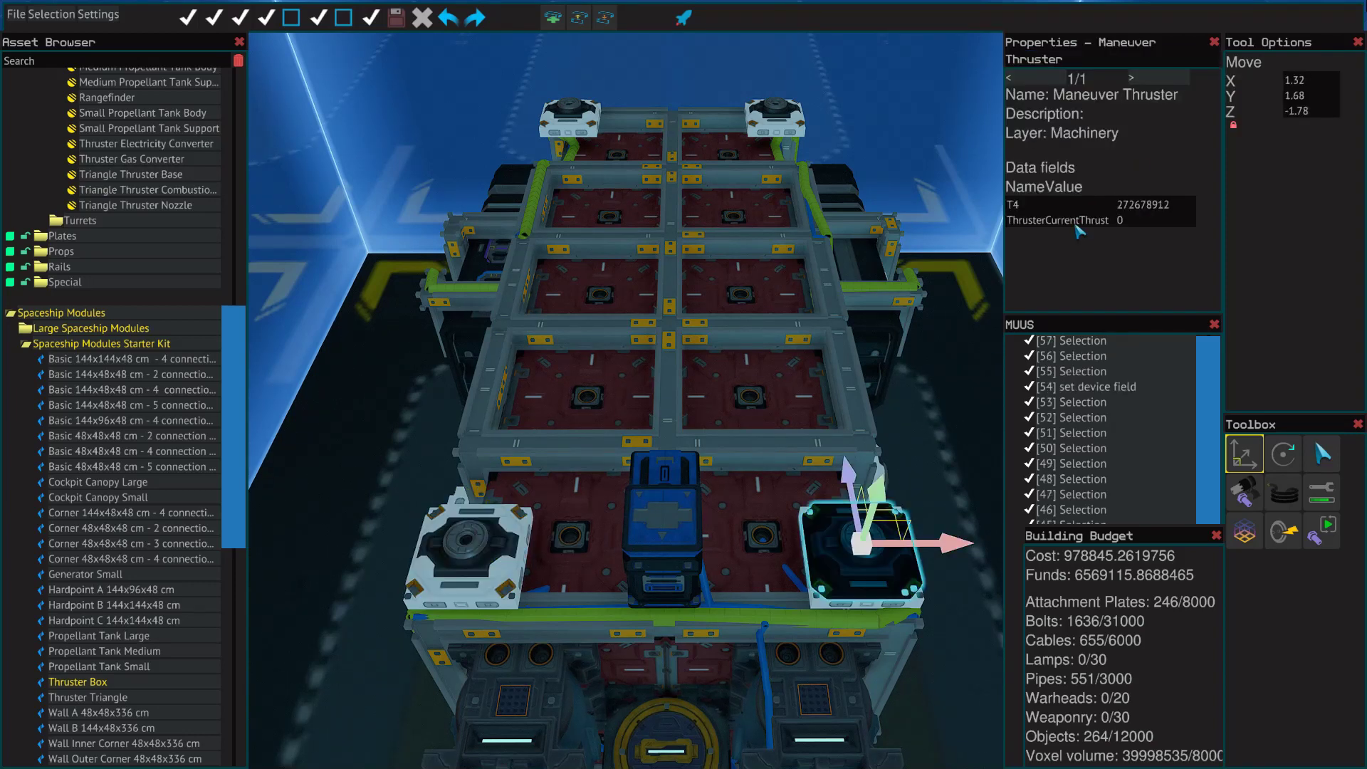
left_click(768, 109)
left_click(570, 113)
left_click(859, 101)
key("w")
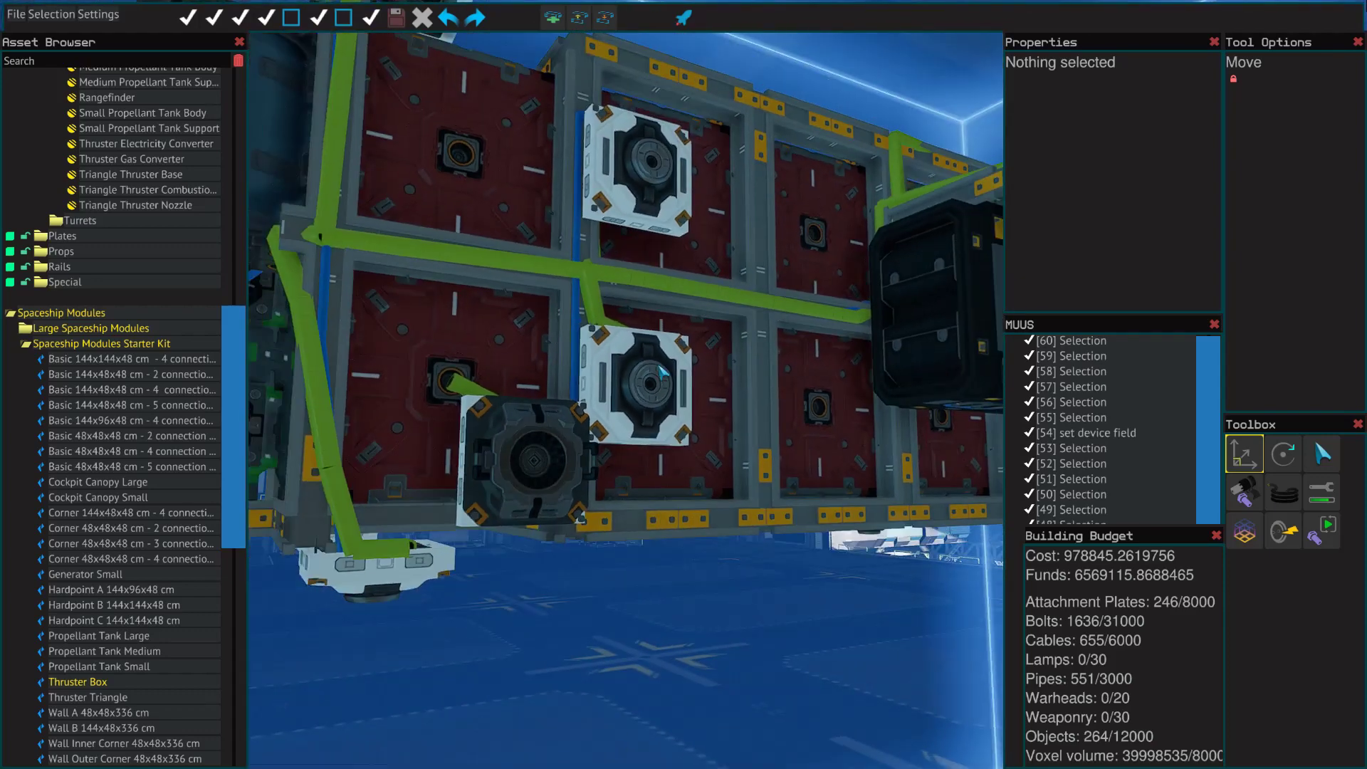
- Examine the T14 field name on the lower side Maneuver Thruster, then clear the selection
left_click(656, 376)
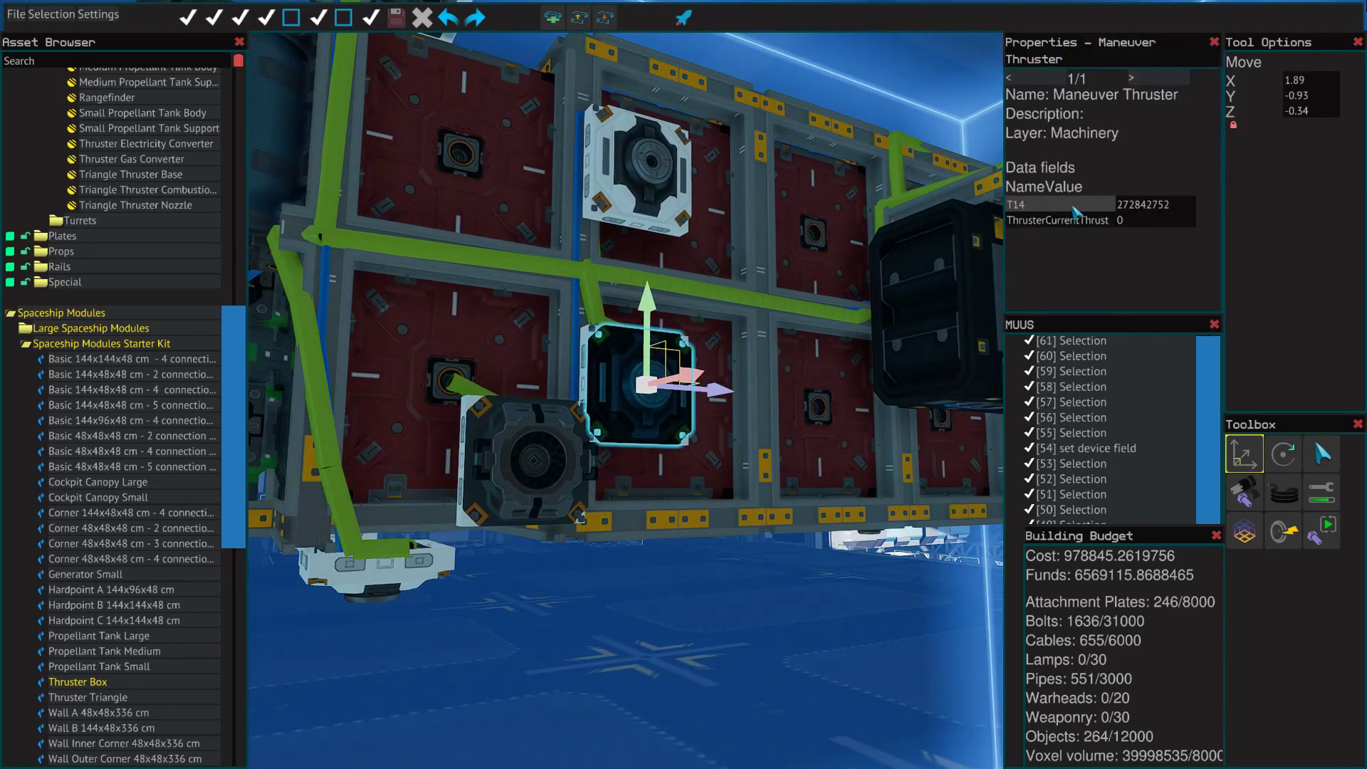
left_click_drag(1026, 204, 1007, 206)
scroll(809, 643, "down", 5)
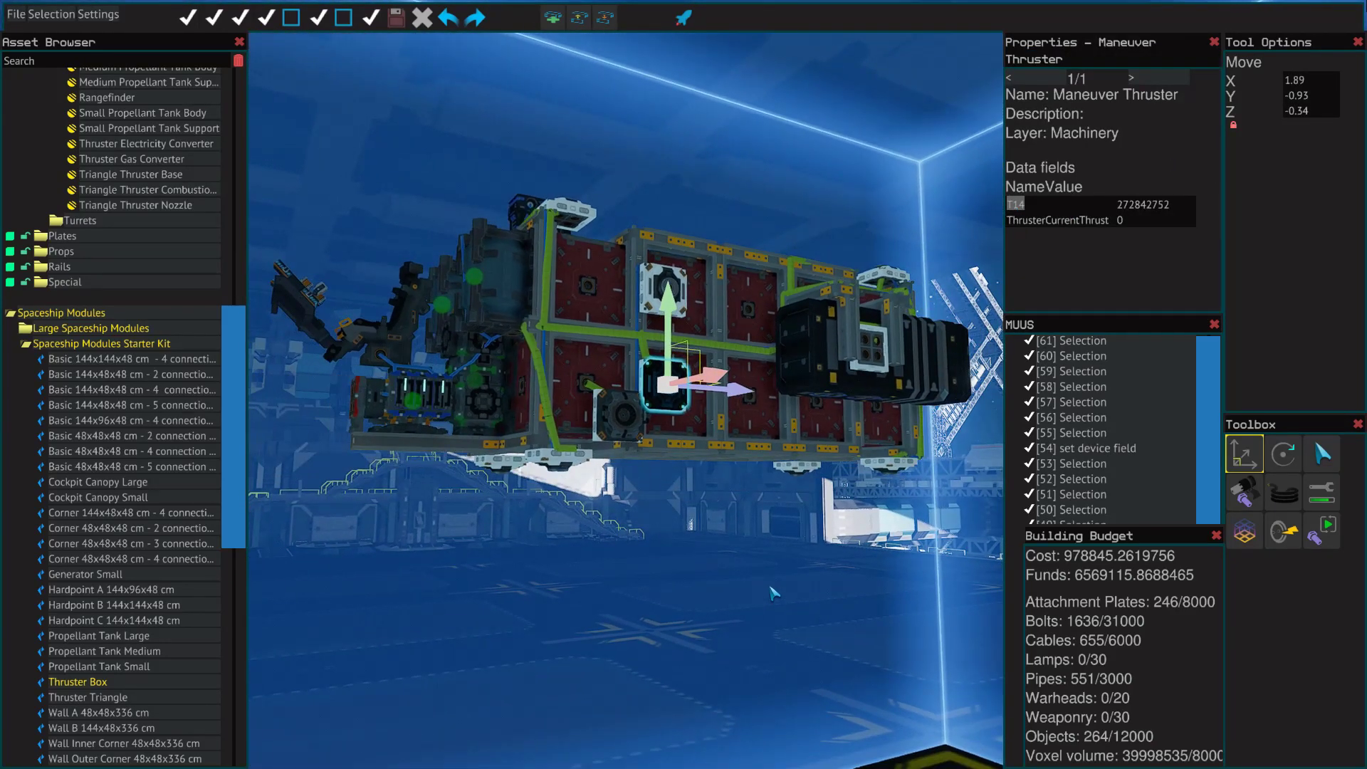
left_click(774, 593)
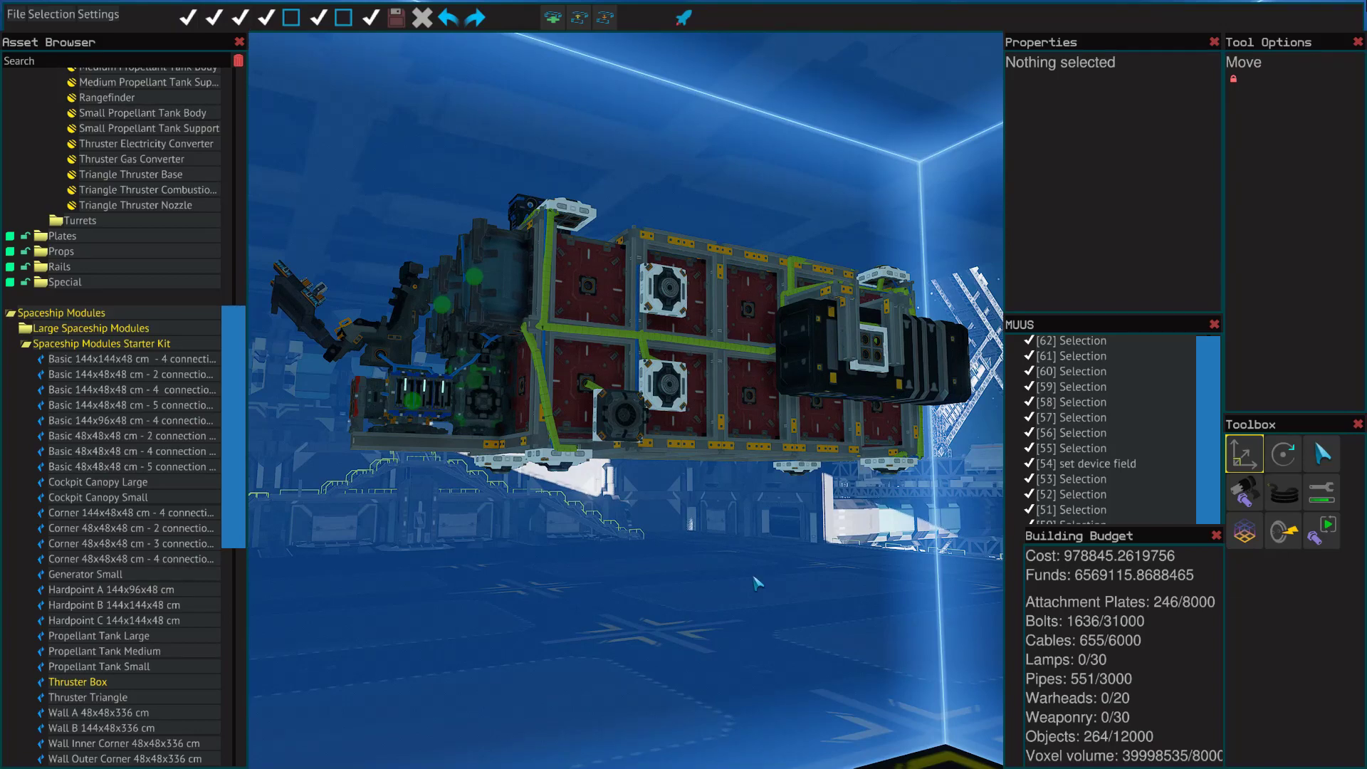
- Compare the Main Flight Computer's T1 to T14 field names with the placed thrusters, then deselect the computer
scroll(650, 556, "up", 6)
scroll(650, 556, "down", 8)
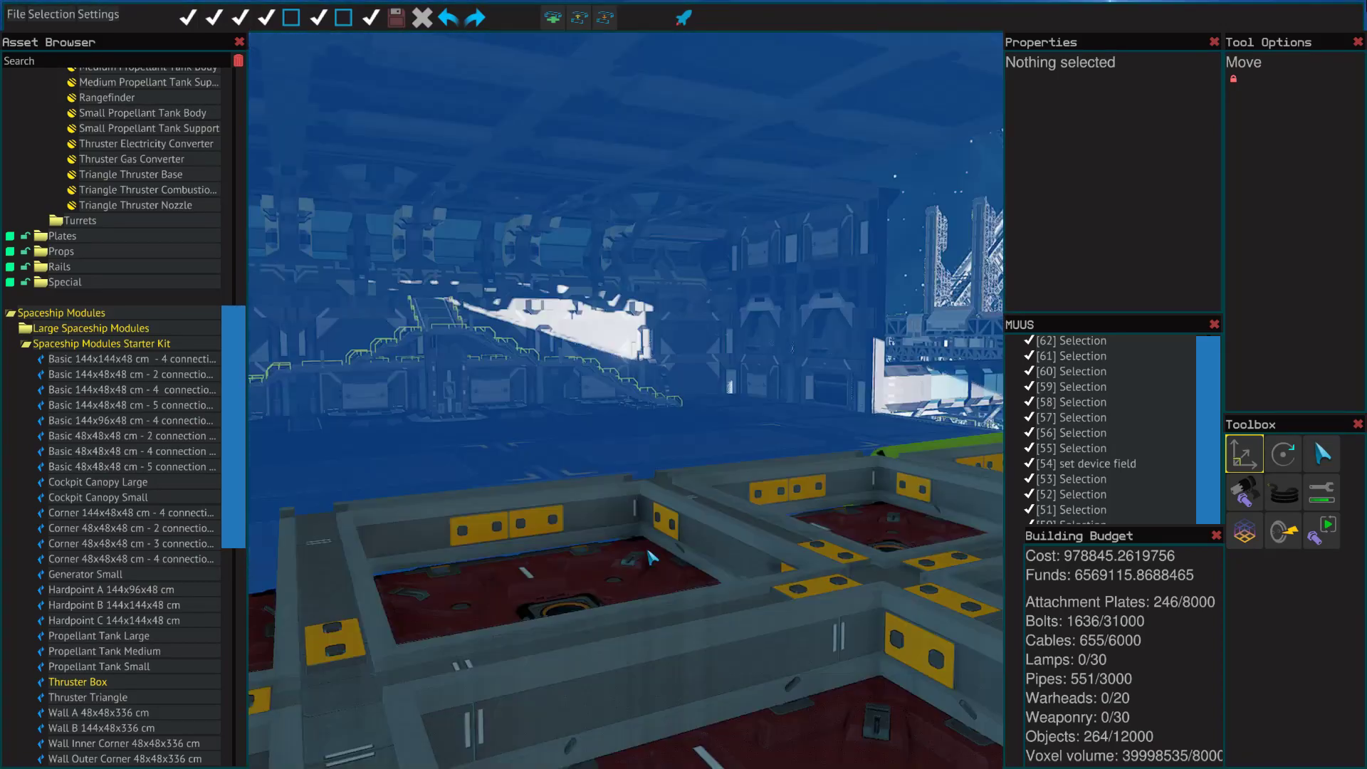
key("w")
key("a")
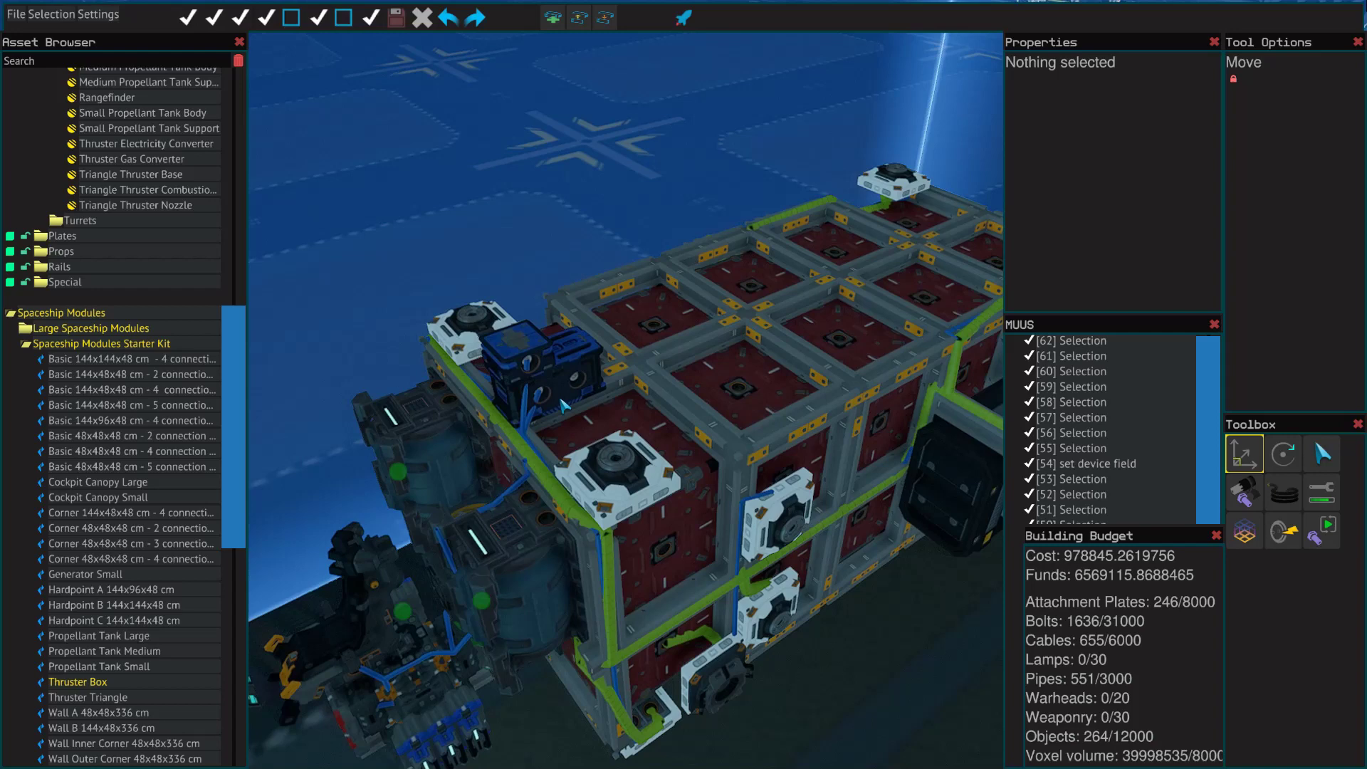
left_click(613, 346)
scroll(1082, 192, "down", 3)
scroll(1061, 105, "up", 3)
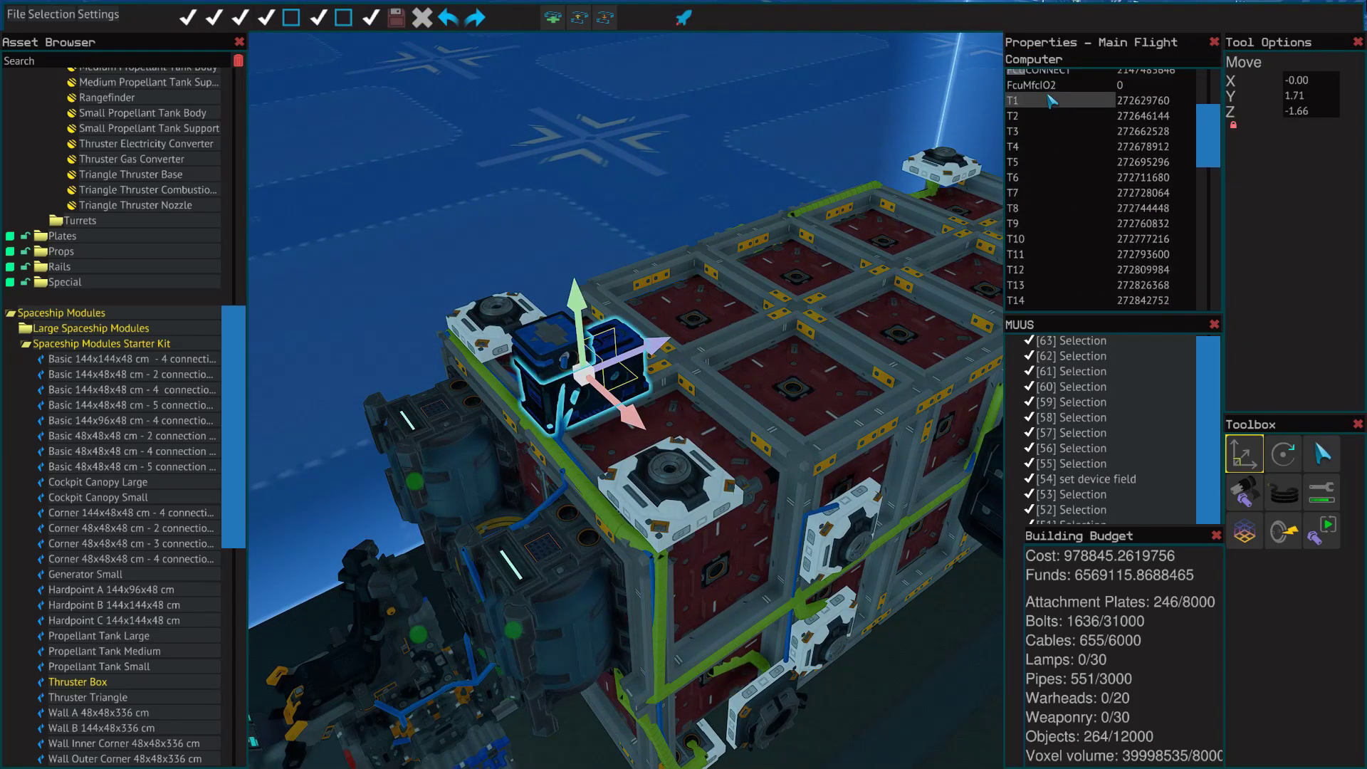
left_click(1074, 240)
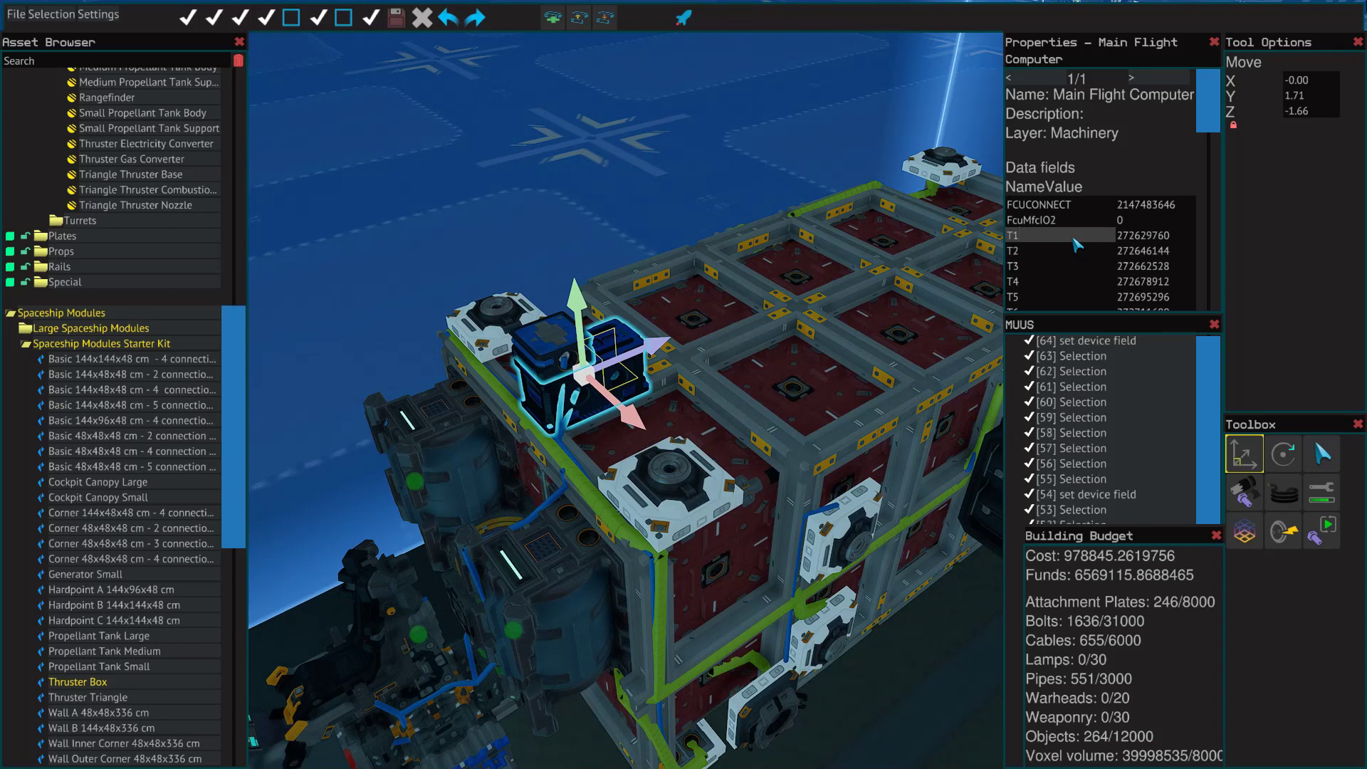
left_click(637, 190)
- Check the Throttle data field on the cockpit's Lever Base, then deselect the lever
key("s")
key("d")
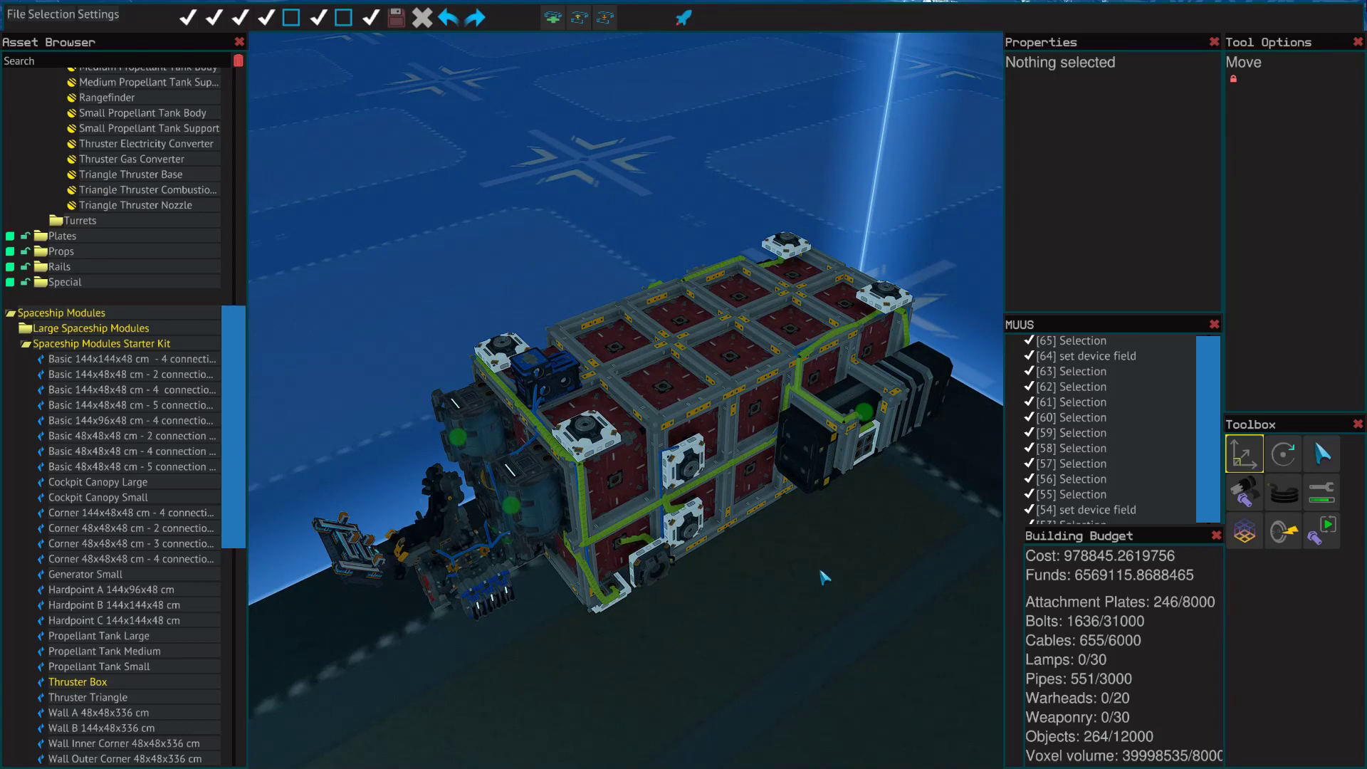
left_click_drag(824, 577, 775, 549)
key("w")
left_click(606, 522)
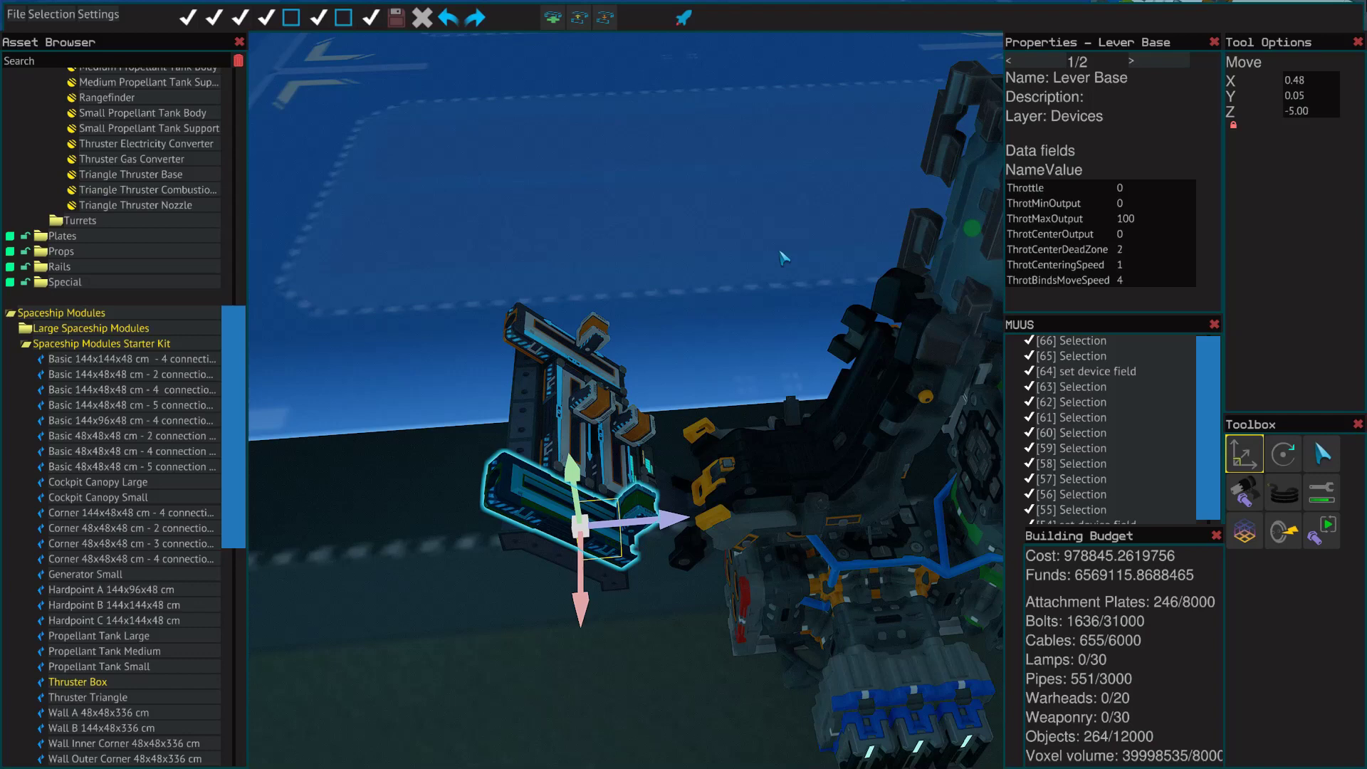
left_click(754, 261)
- Examine the Throttle field name in the Flight Control Unit Basic's data fields
key("s")
key("w")
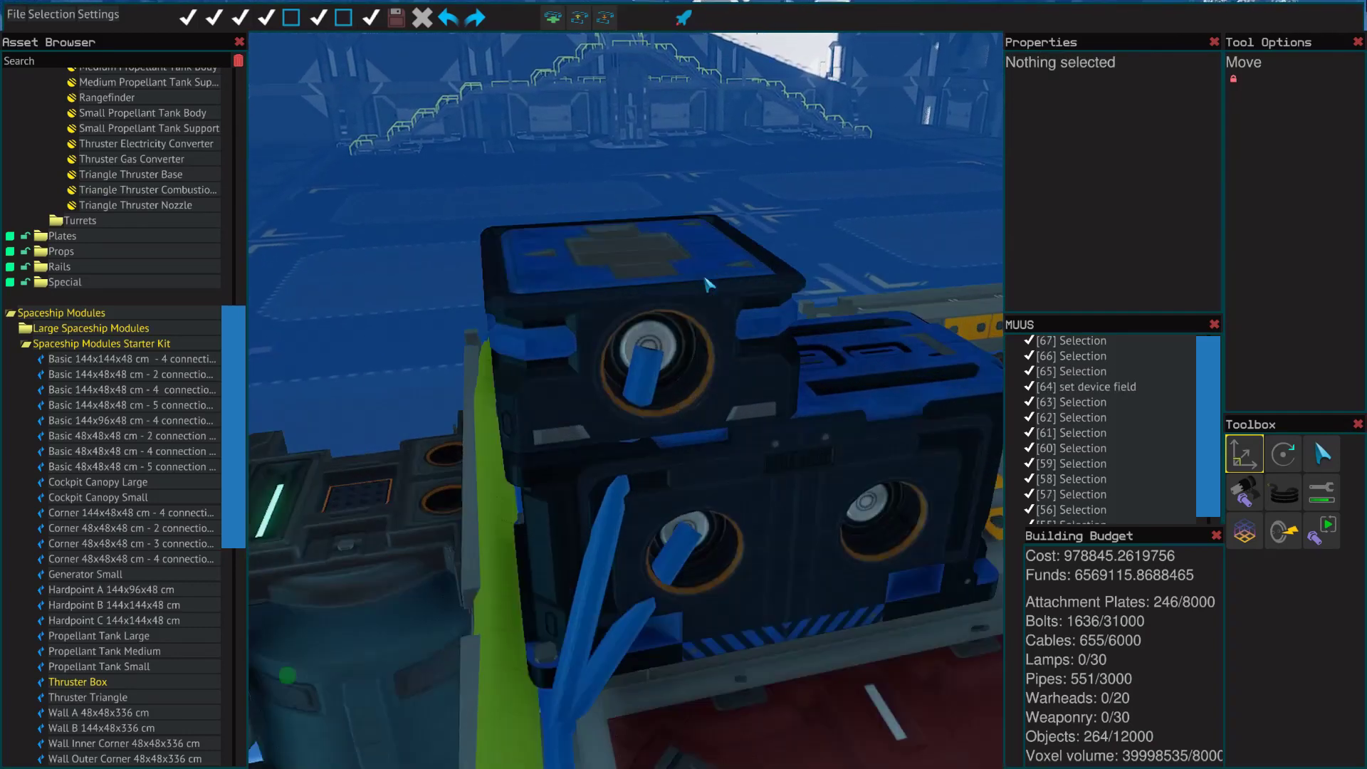
key("s")
left_click(673, 276)
scroll(1047, 252, "down", 1)
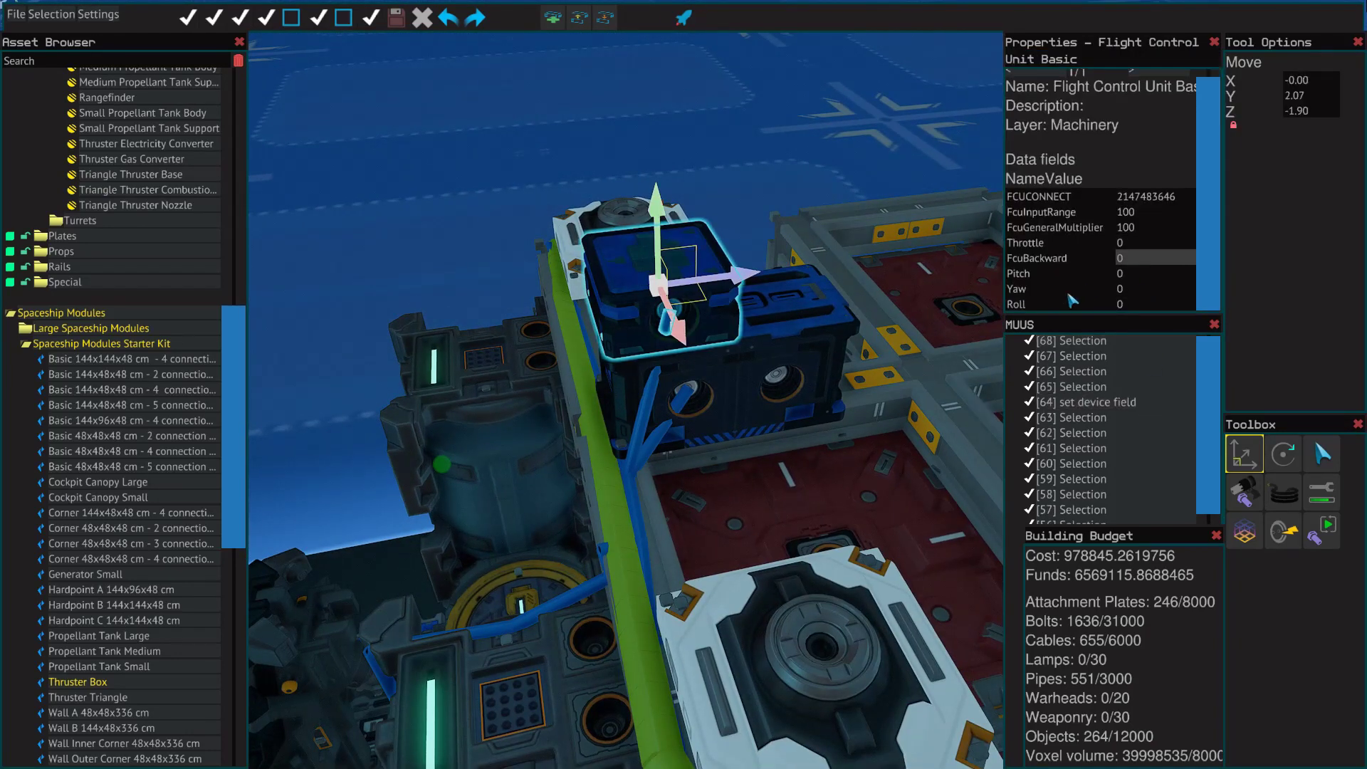
left_click(1047, 244)
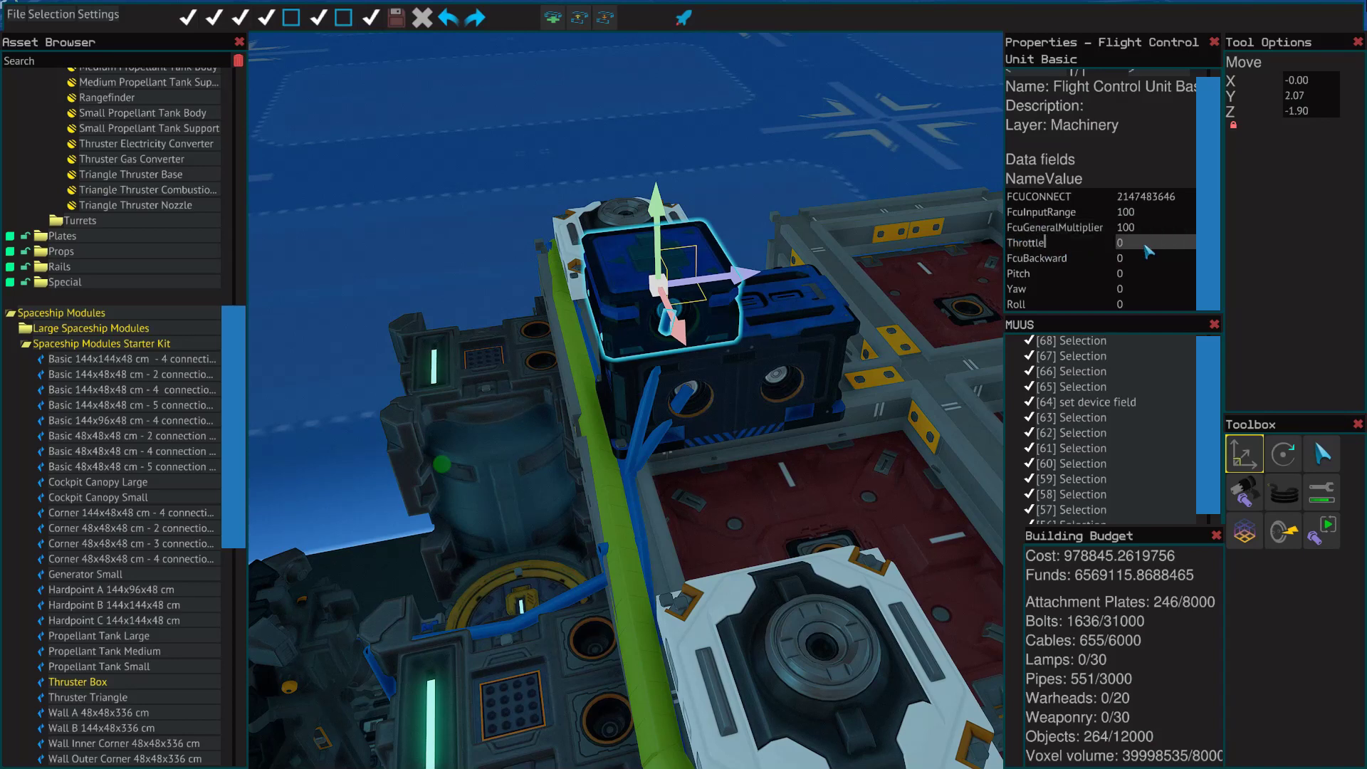
- Trace the FCUCONNECT and T1 to T14 fields of the Main Flight Computer, then clear the selection
left_click(794, 324)
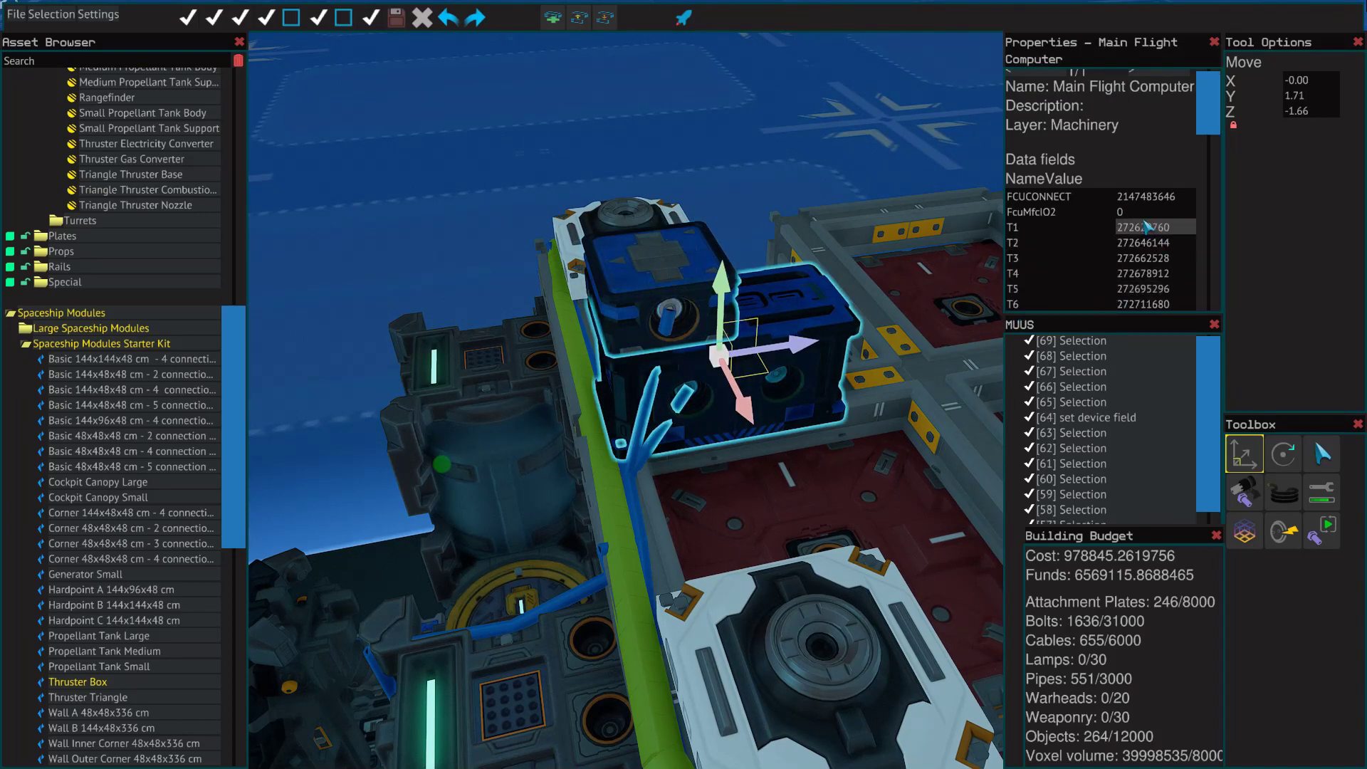
scroll(1146, 226, "down", 3)
scroll(1054, 164, "down", 3)
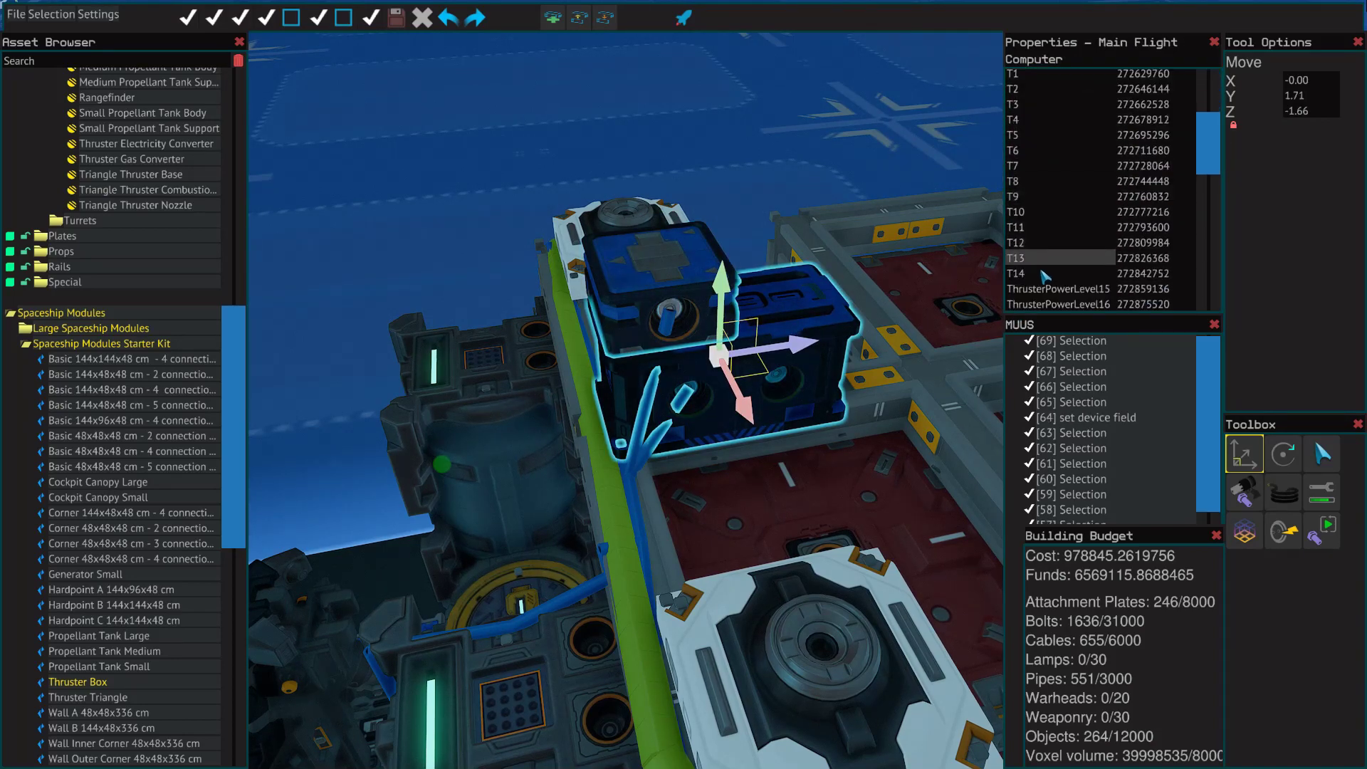
scroll(1051, 228, "up", 3)
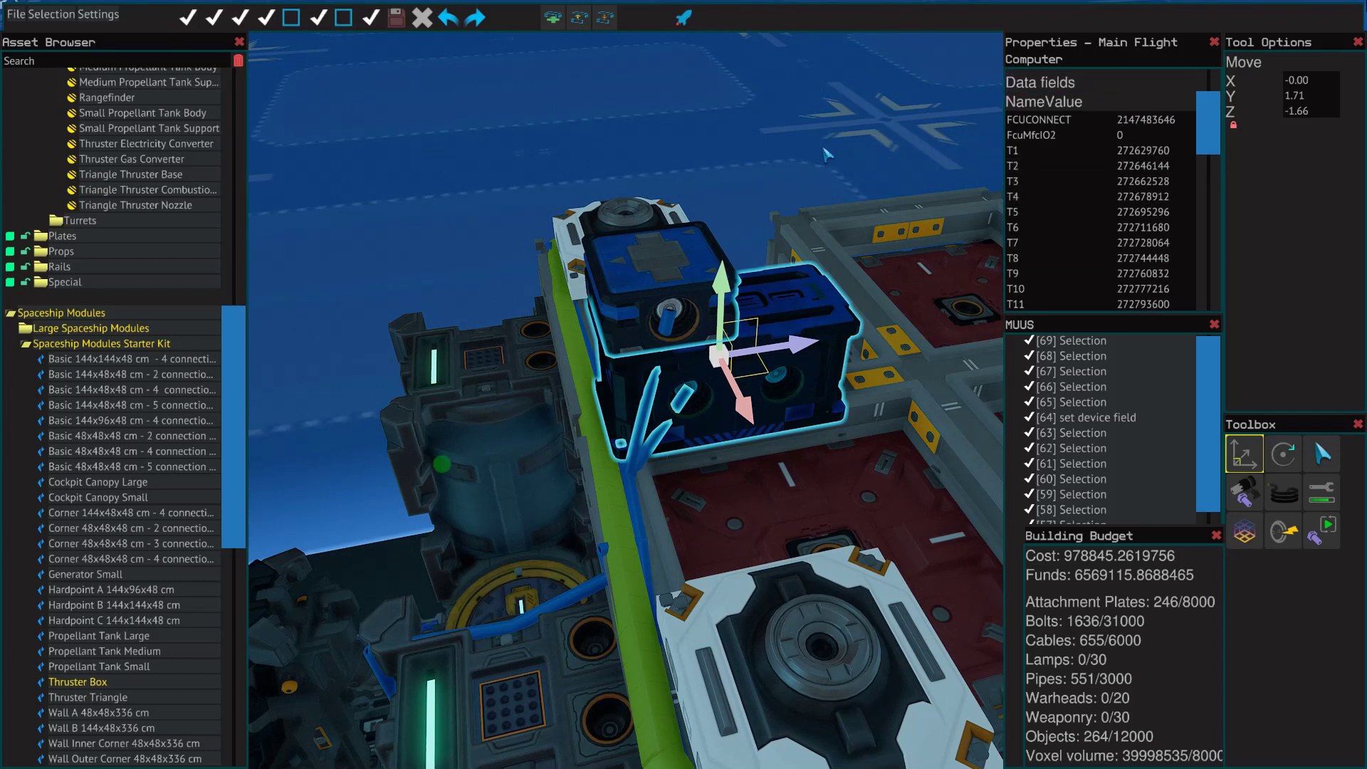
left_click(799, 143)
- Look over the finished ship from the side and start its test flight from the editor
key("s")
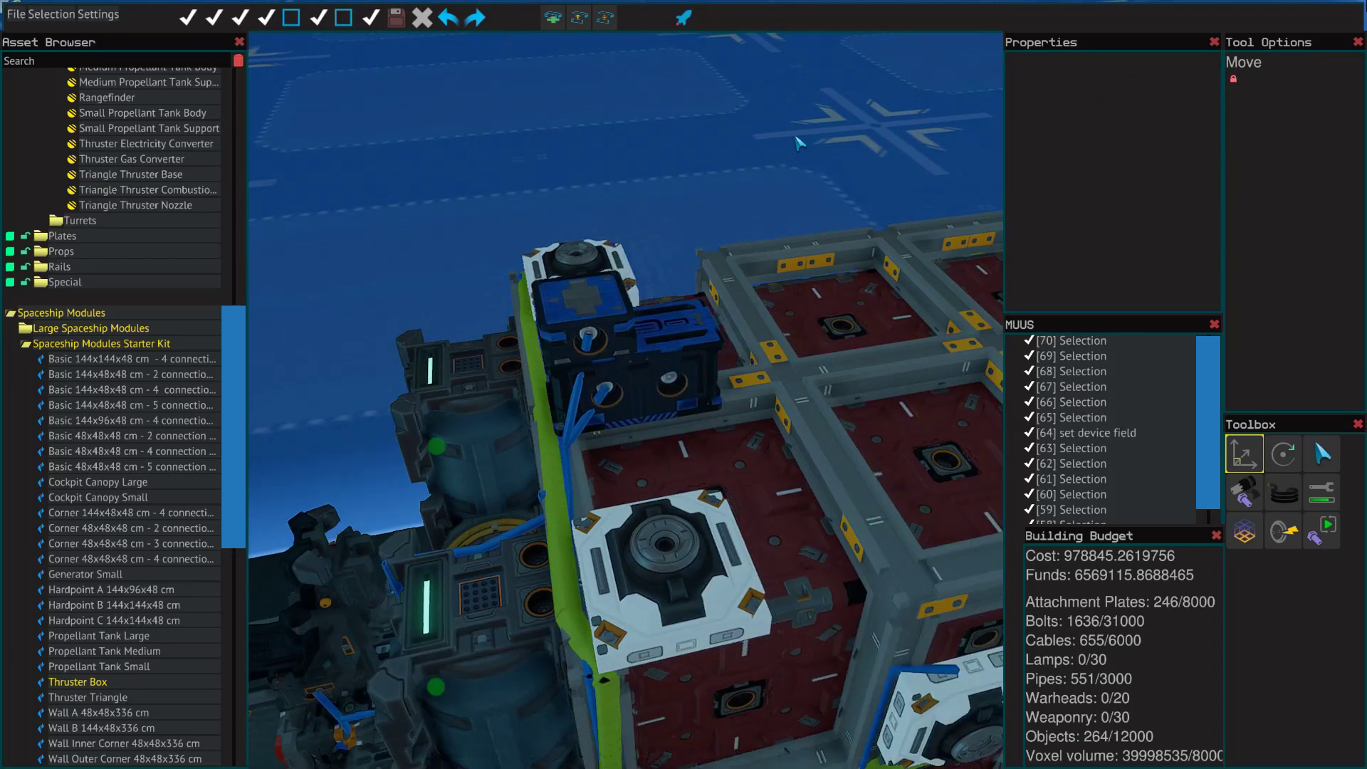
key("d")
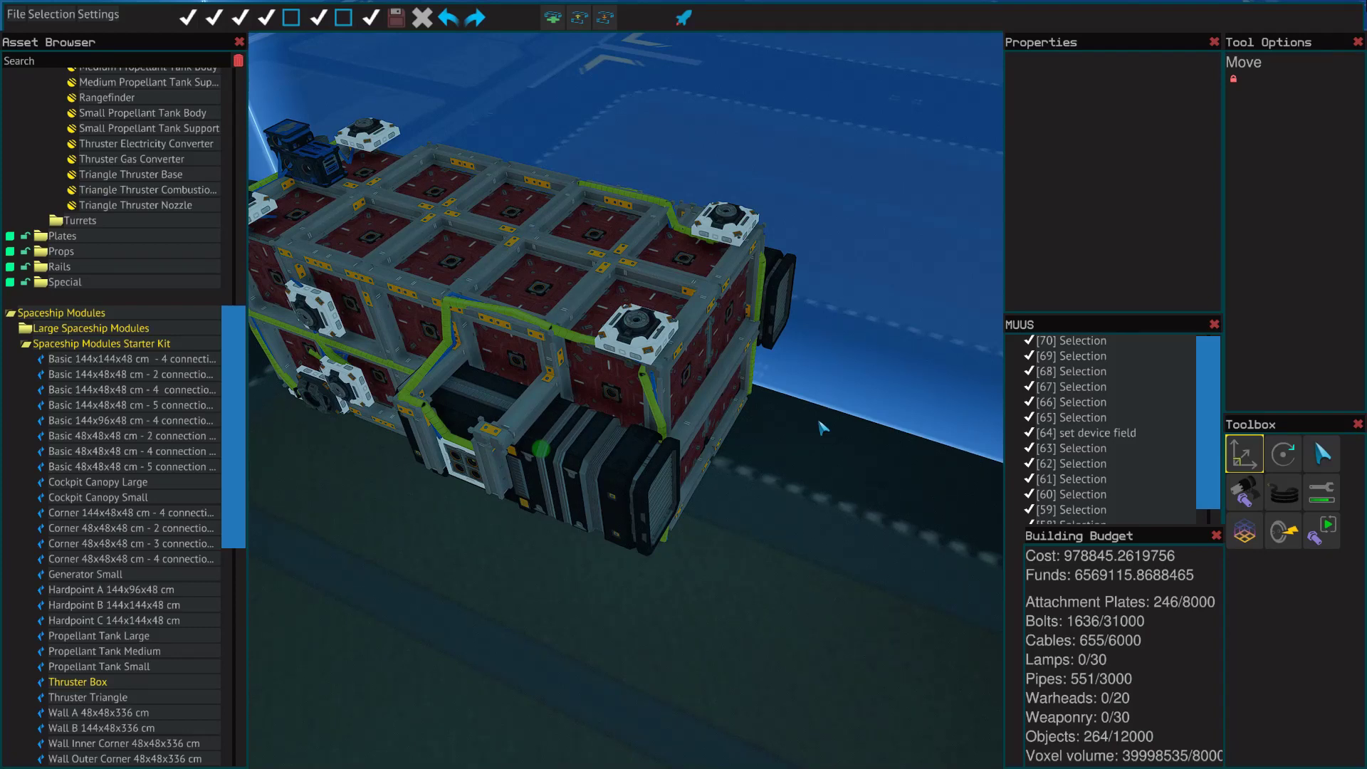
key("s")
key("a")
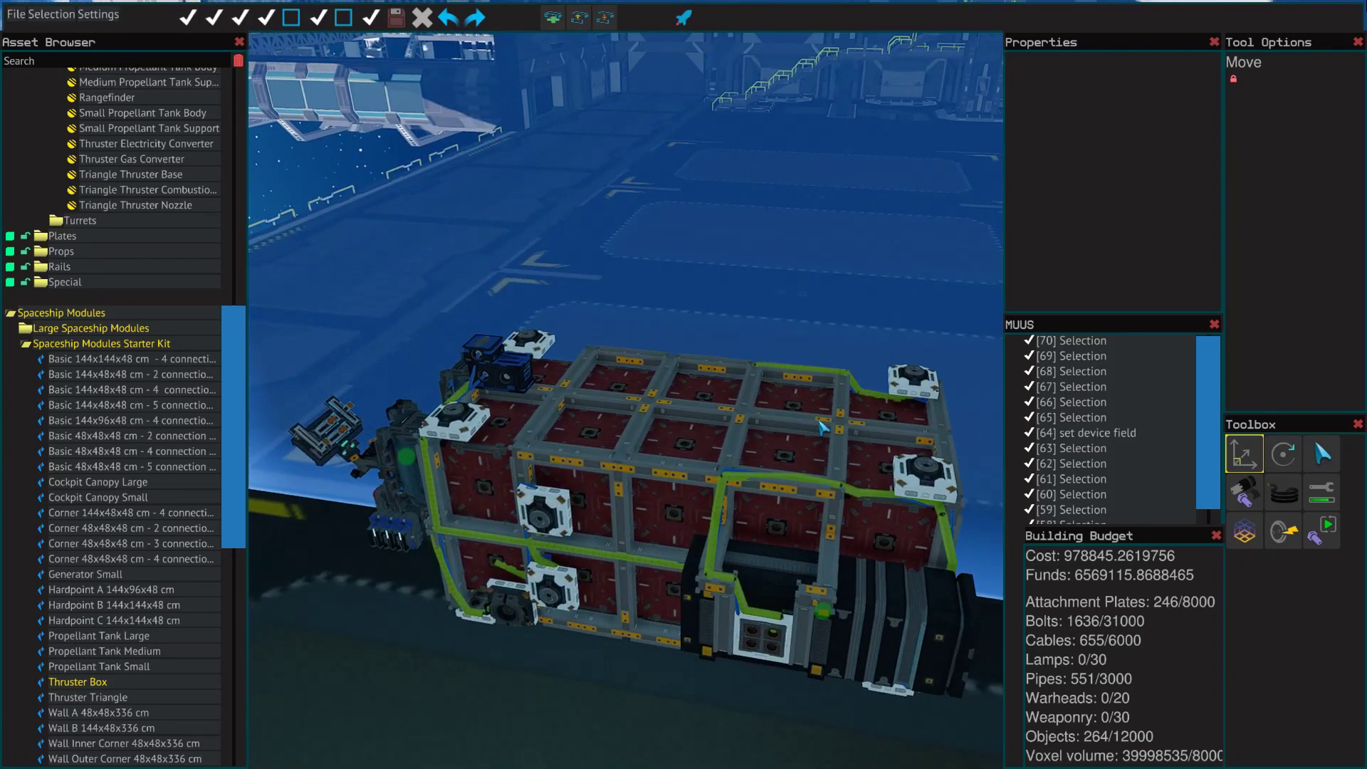
left_click(684, 18)
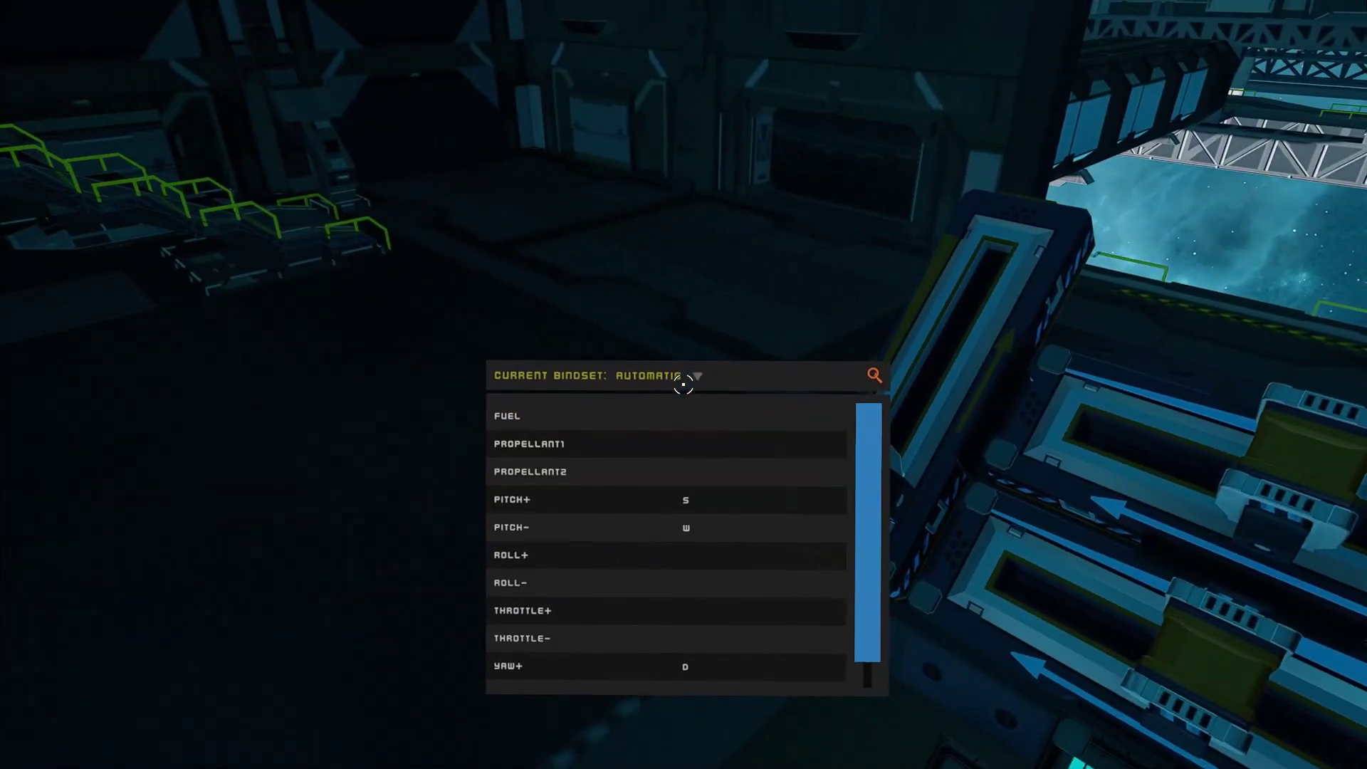
- Switch the cockpit's current bindset from Automatic to Main
left_click(683, 385)
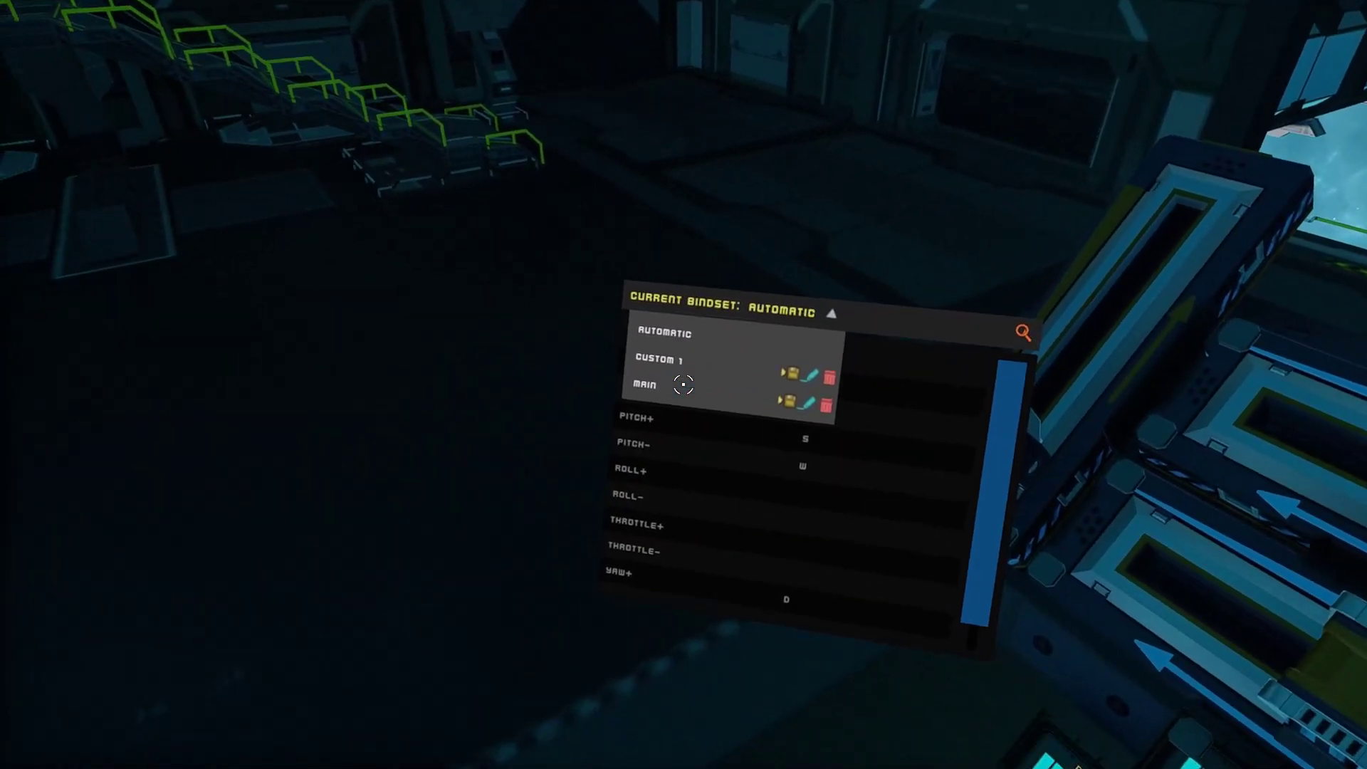
left_click(683, 385)
key("shift")
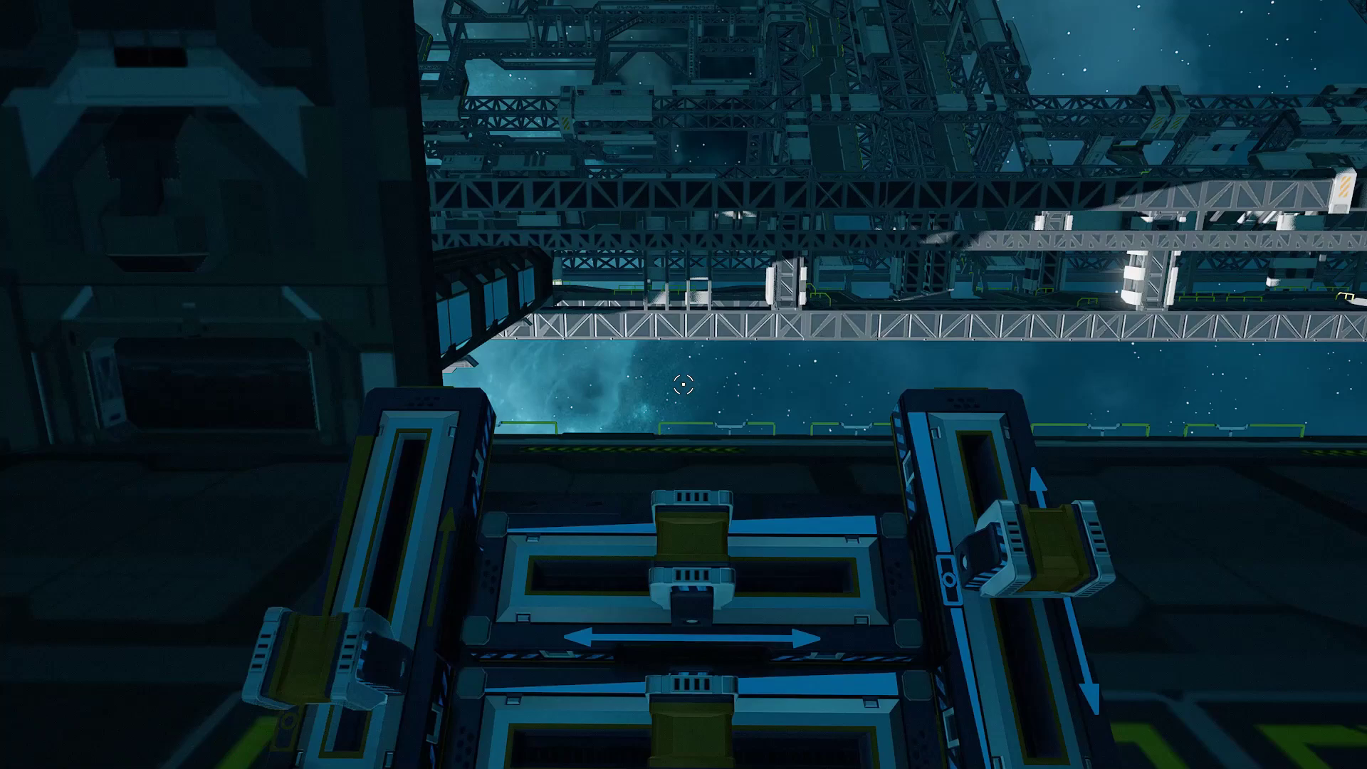